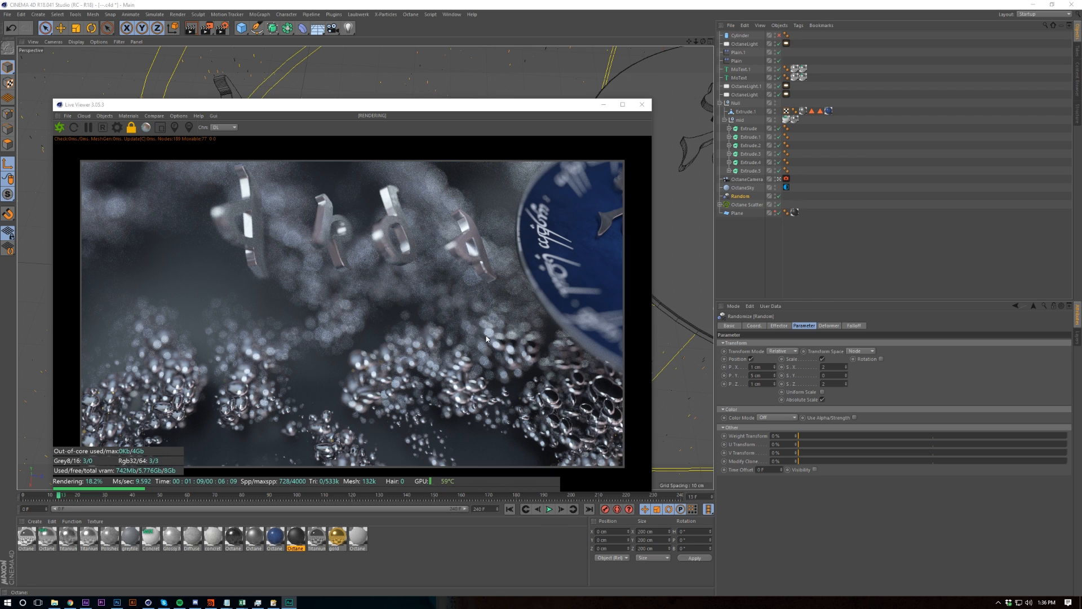
- Switch to After Effects, move the composition viewer aside, and play back the finished droplet composition from the start
left_click_drag(418, 105, 735, 93)
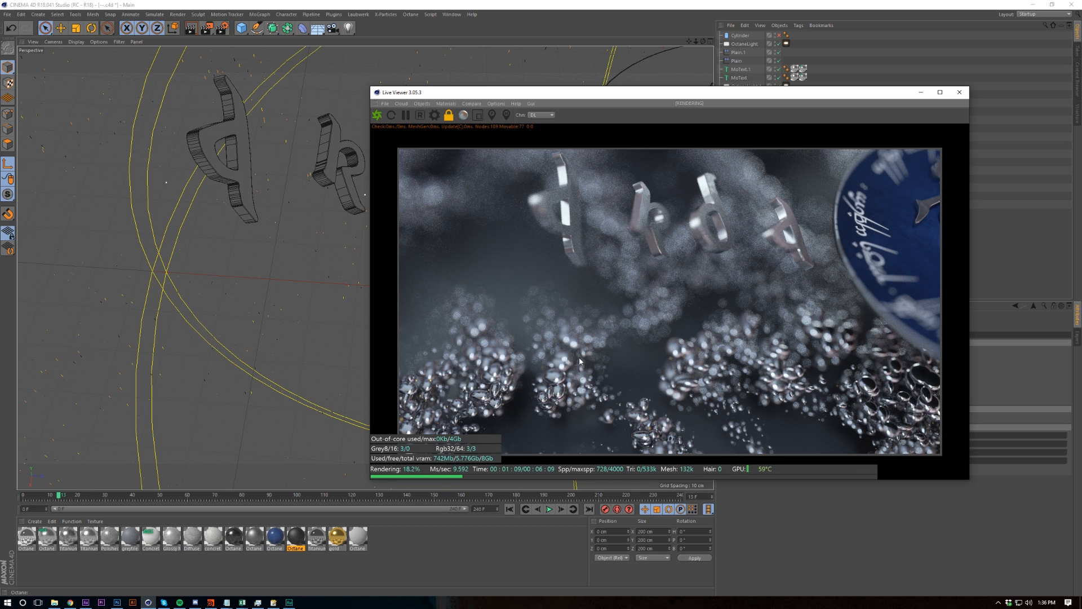
mouse_move(87, 603)
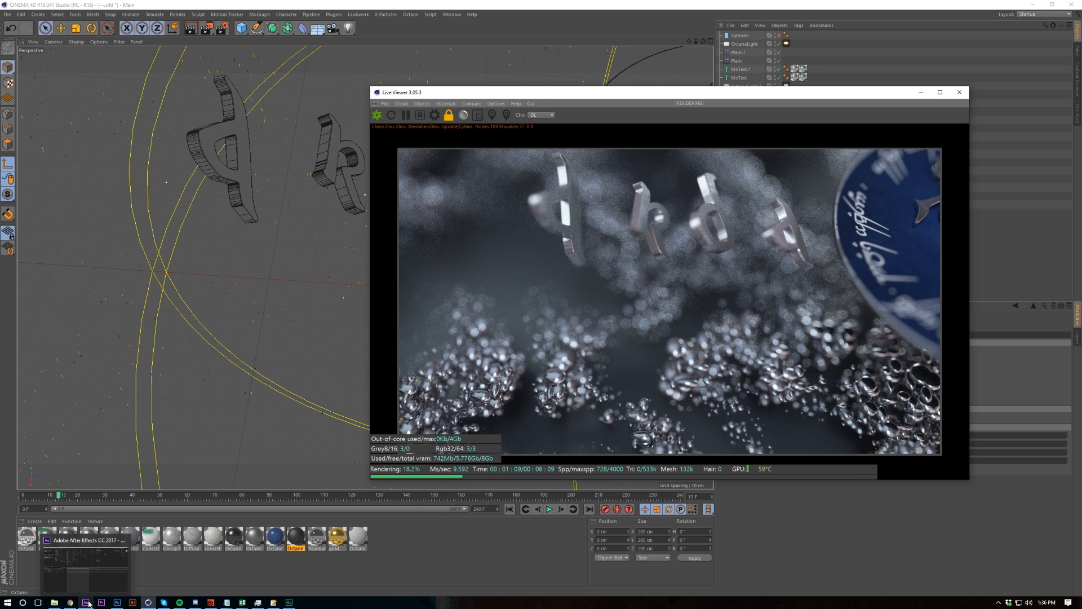
left_click(116, 581)
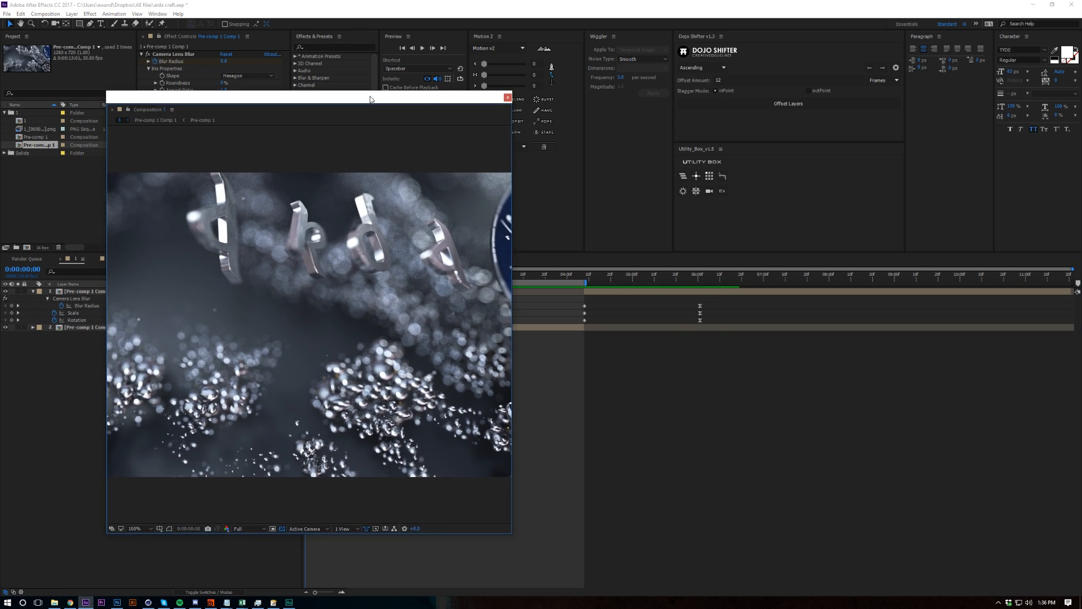
left_click_drag(357, 102, 804, 69)
left_click(236, 279)
key("space")
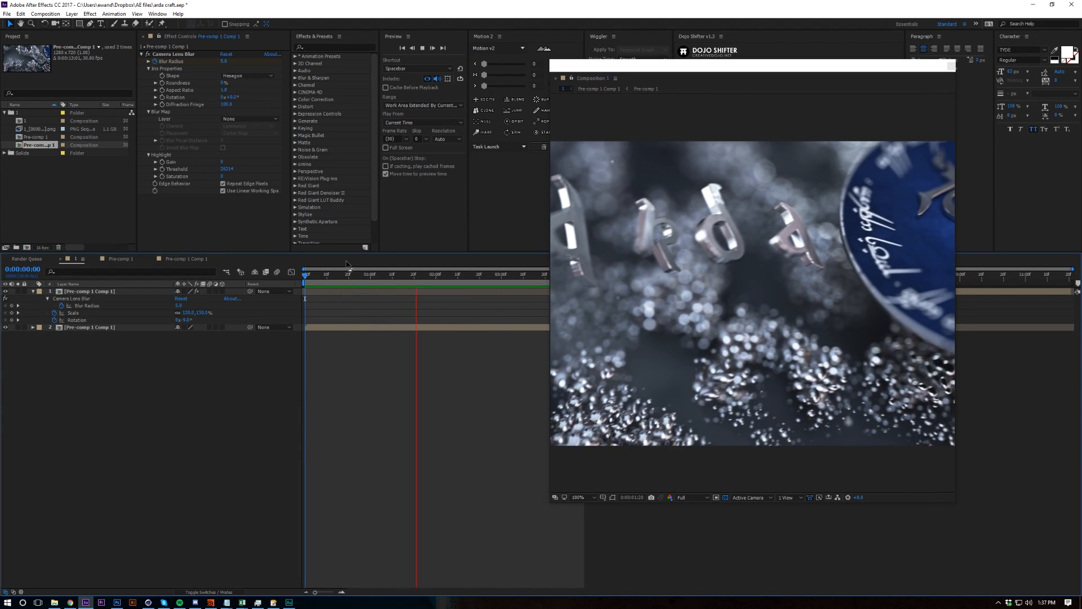
key("space")
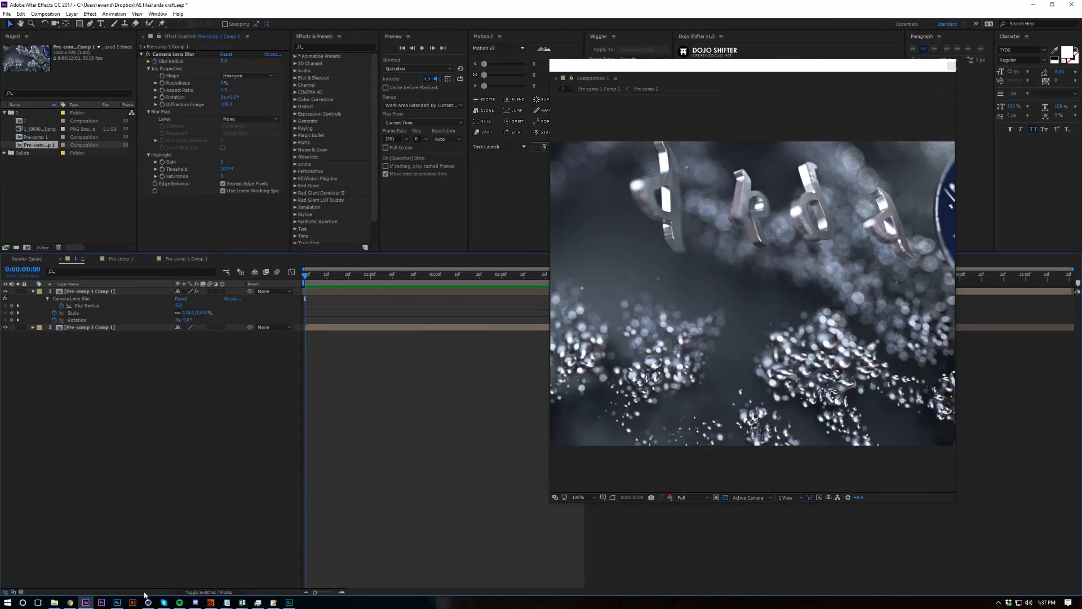
- Return to Cinema 4D, close the Octane Live Viewer, and create a new empty project
left_click(148, 601)
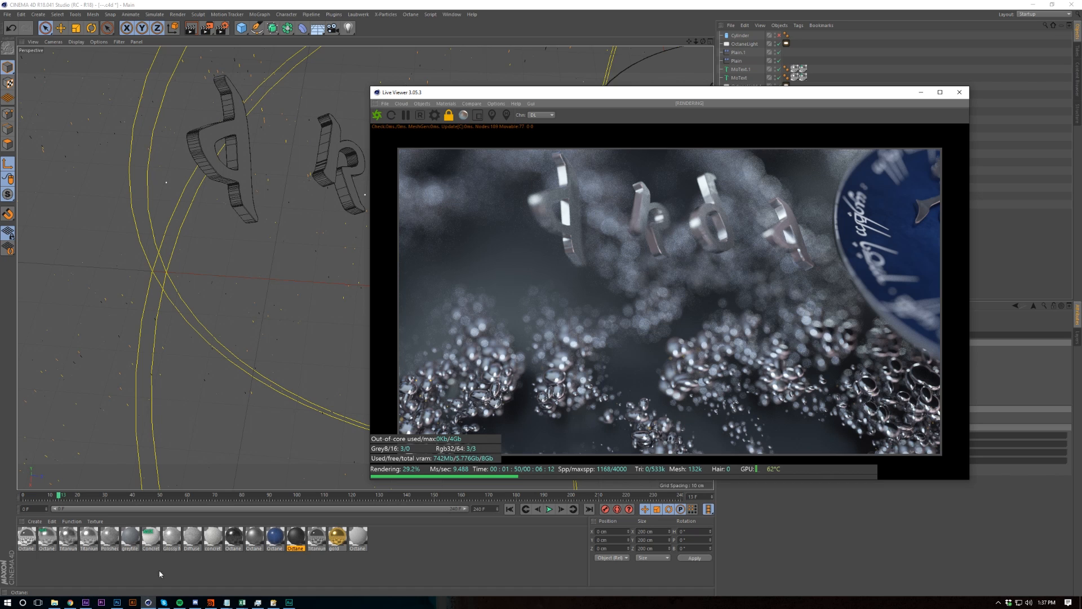
left_click_drag(952, 93, 732, 90)
left_click(733, 91)
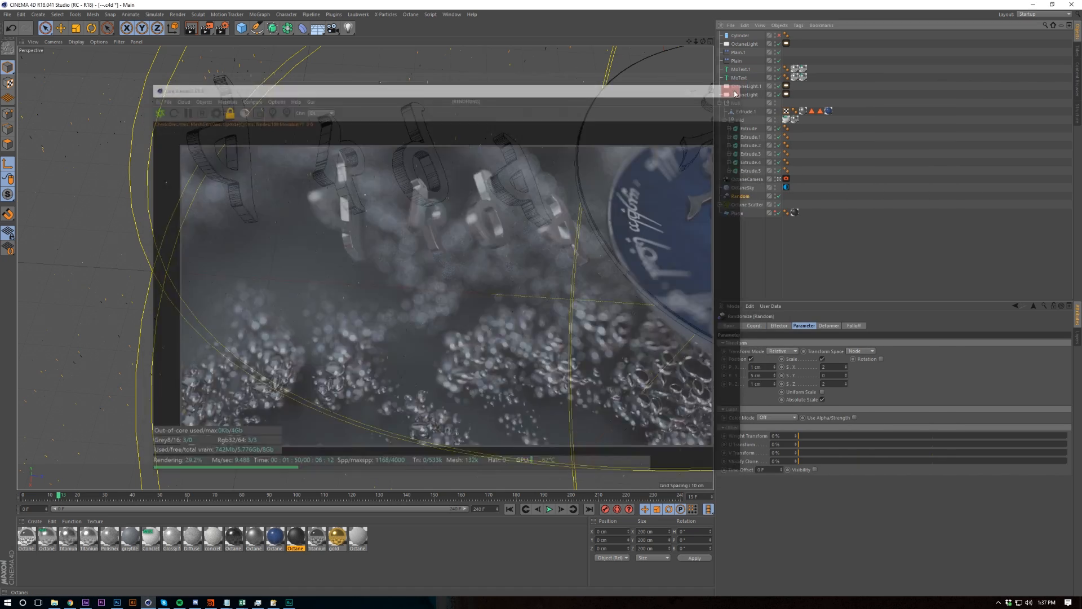
left_click(926, 232)
key("ctrl+n")
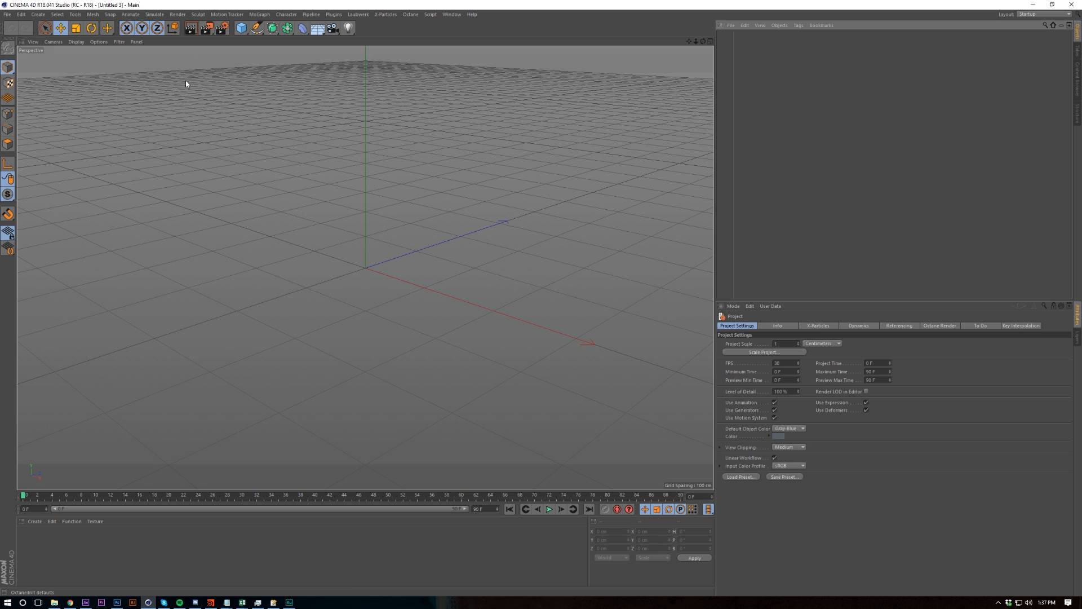
- Add a plane and scale it up uniformly to about 819 cm per side
left_click_drag(241, 27, 306, 58)
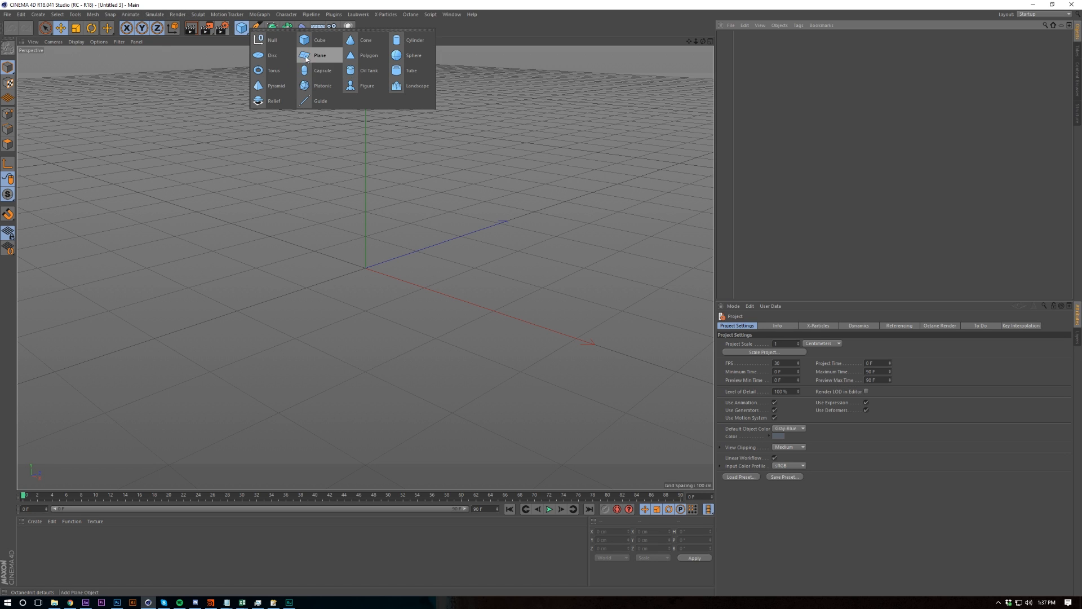
left_click(306, 58)
key("t")
left_click_drag(411, 407, 558, 361)
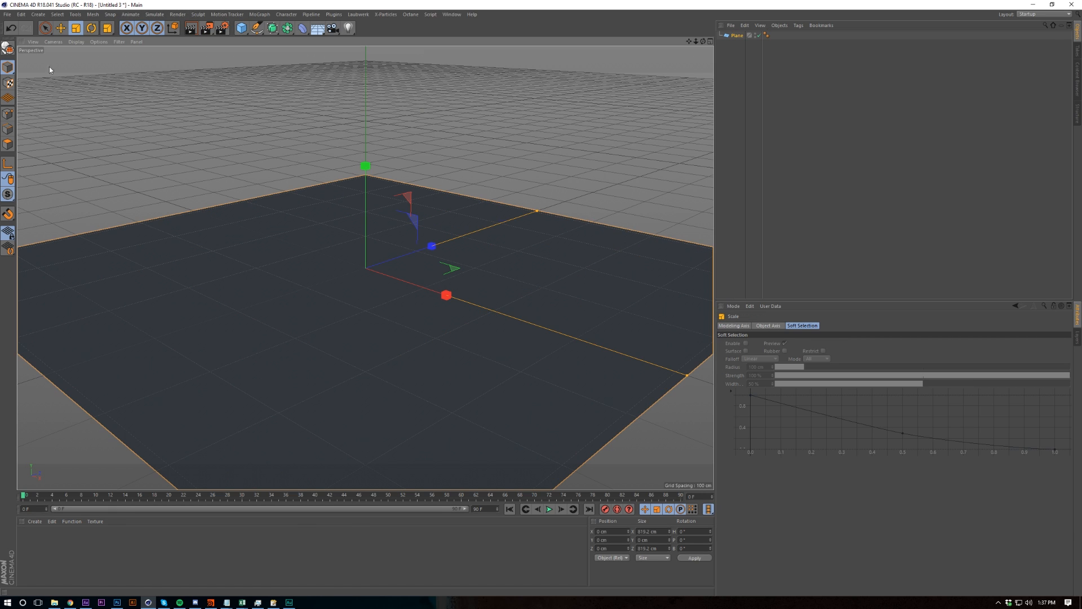
- Open the Octane Live Viewer, add an Octane Scatter object, and move the viewer clear of the plane
left_click(410, 14)
left_click(426, 27)
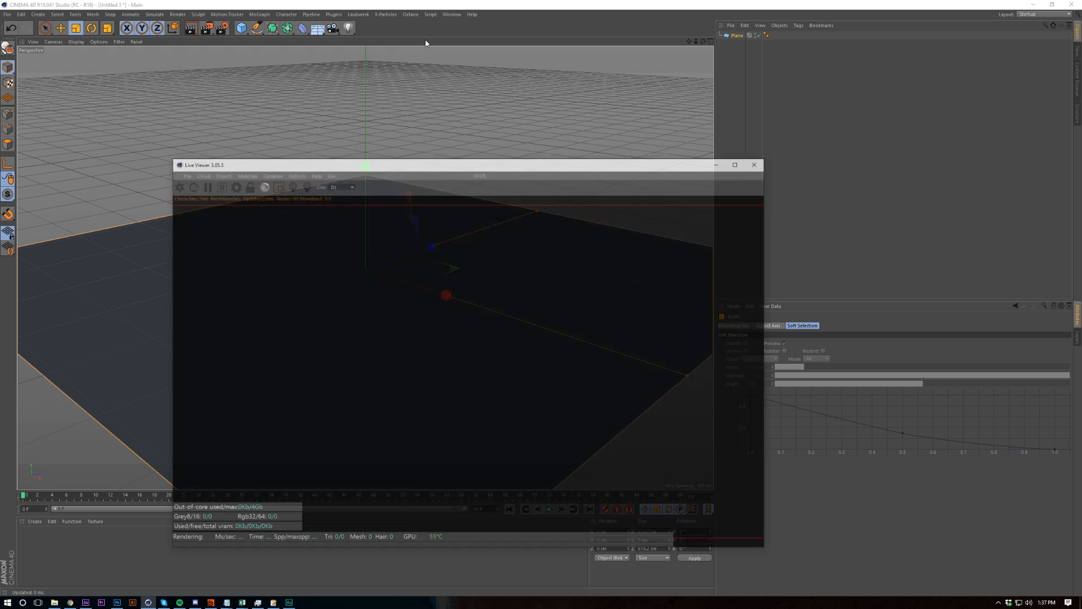
left_click(217, 174)
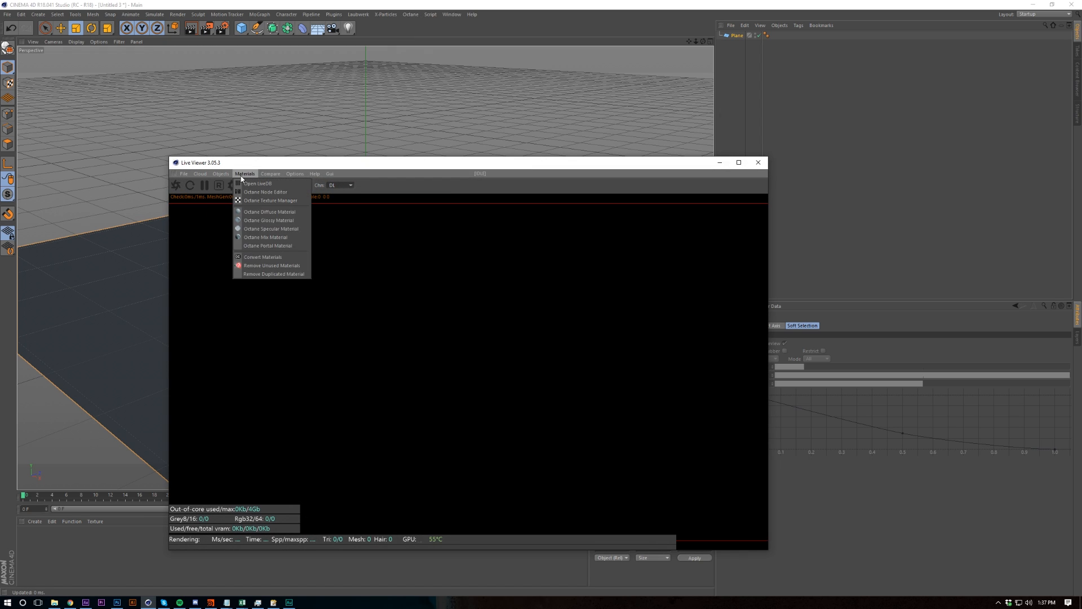
left_click(237, 245)
left_click_drag(558, 165, 425, 401)
- Add a sphere at the plane's centre and set its radius to 10 cm
left_click(242, 28)
left_click(412, 55)
left_click_drag(785, 344, 521, 322)
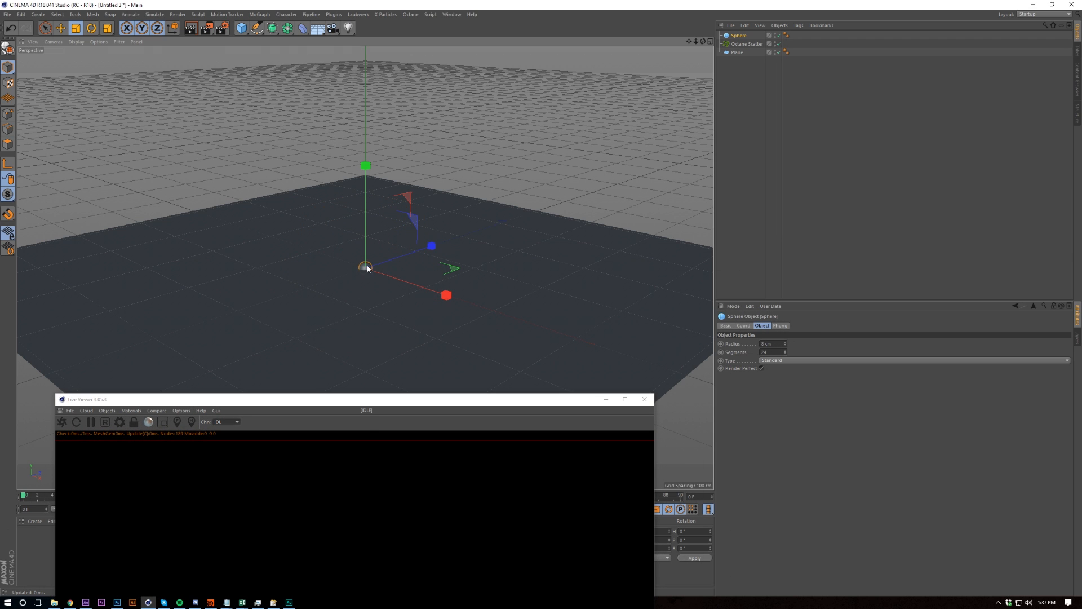
scroll(368, 270, "up", 10)
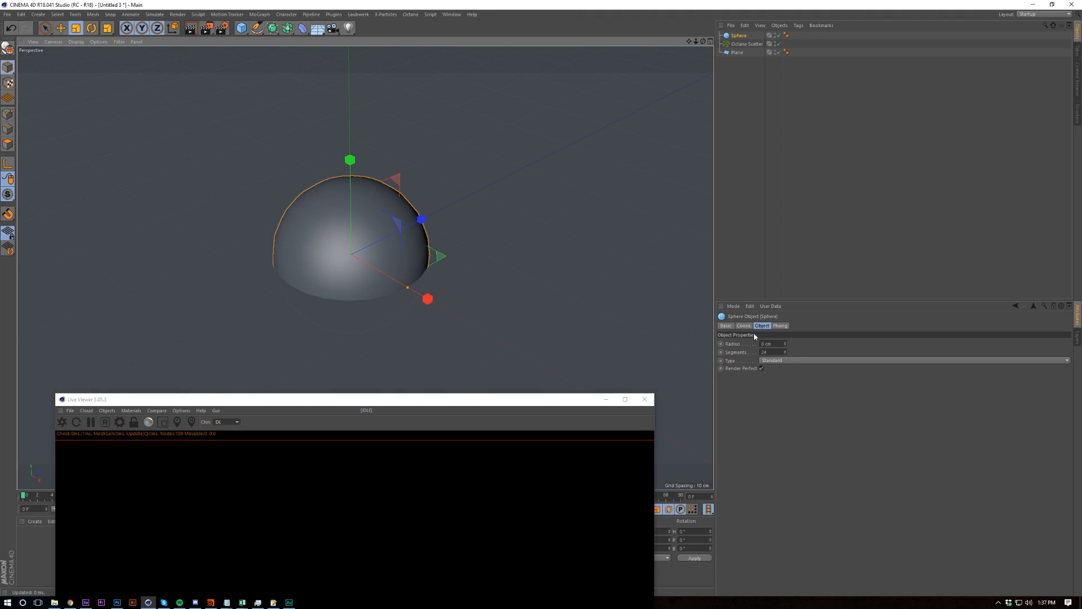
mouse_move(785, 344)
left_mouse_down()
mouse_move(785, 355)
mouse_move(785, 338)
left_mouse_up()
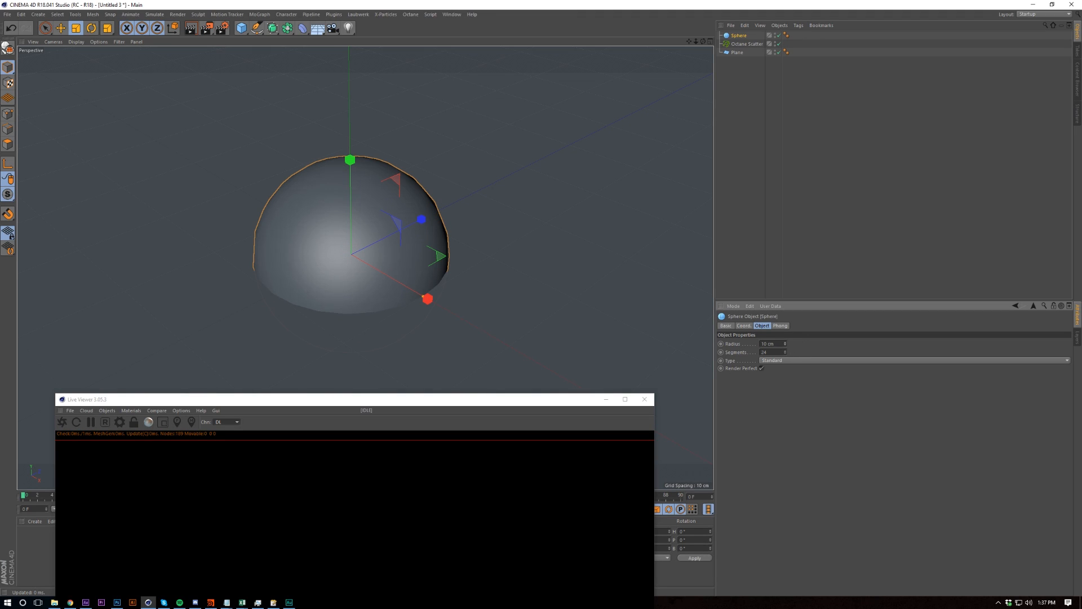
- Nest the sphere under the Octane Scatter and assign the plane as the scatter's distribution surface
left_click(748, 50)
left_click_drag(738, 35, 738, 44)
left_click(740, 35)
scroll(416, 307, "down", 5)
left_click(820, 325)
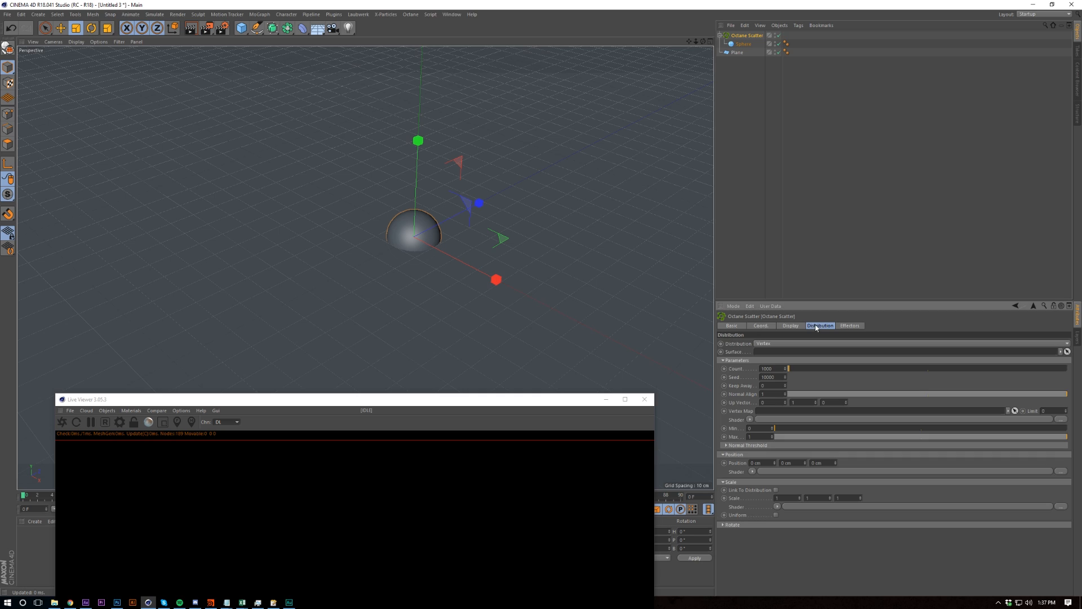
left_click_drag(733, 53, 768, 353)
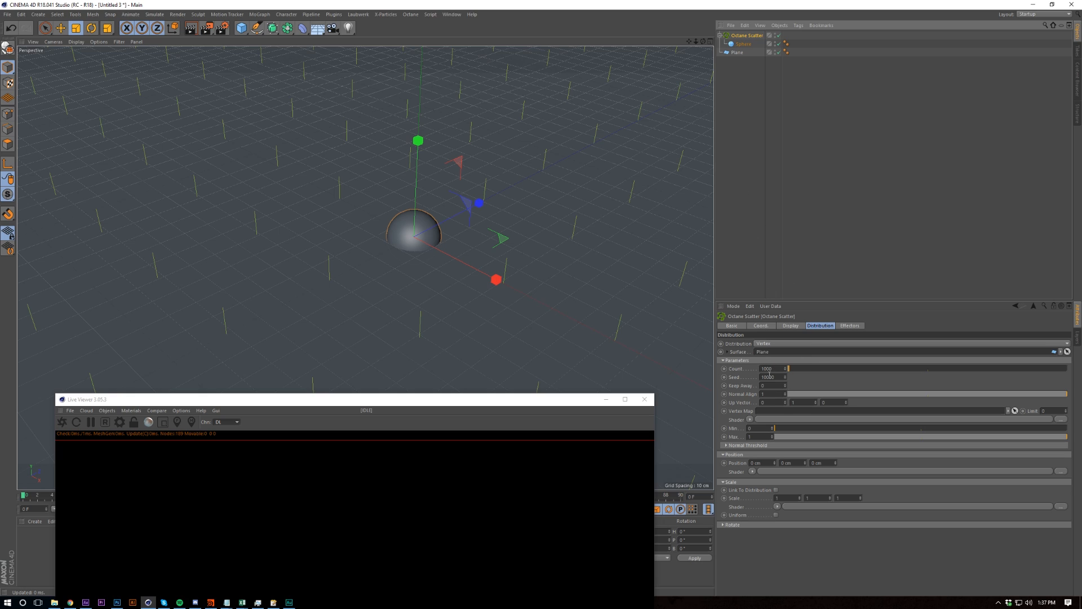
- Set the scatter's distribution to Surface and its Y position offset to 20 cm
left_click(781, 344)
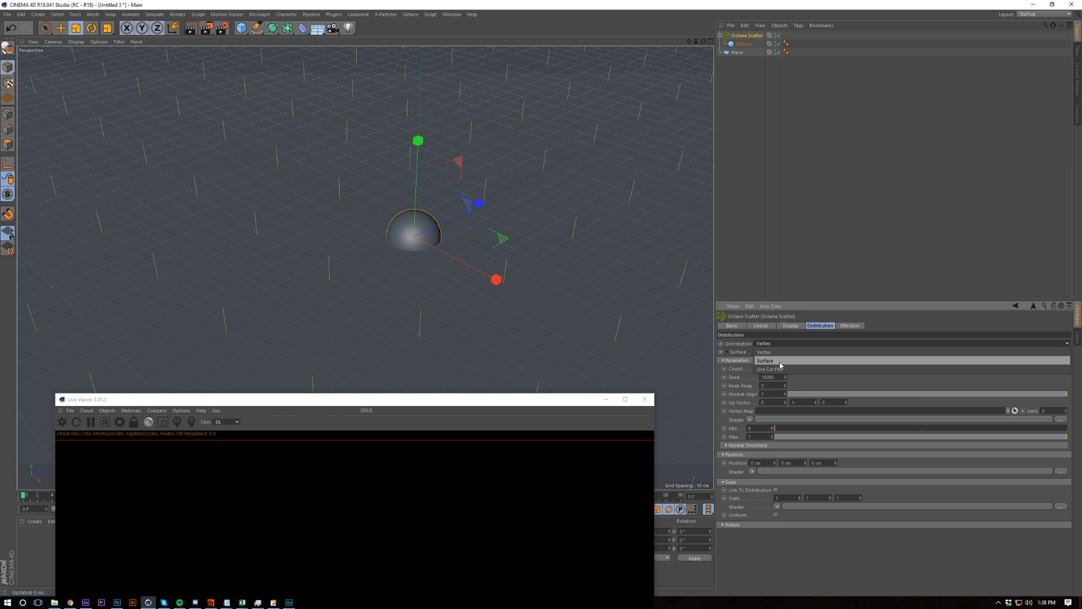
left_click(779, 362)
left_click_drag(399, 400, 366, 261)
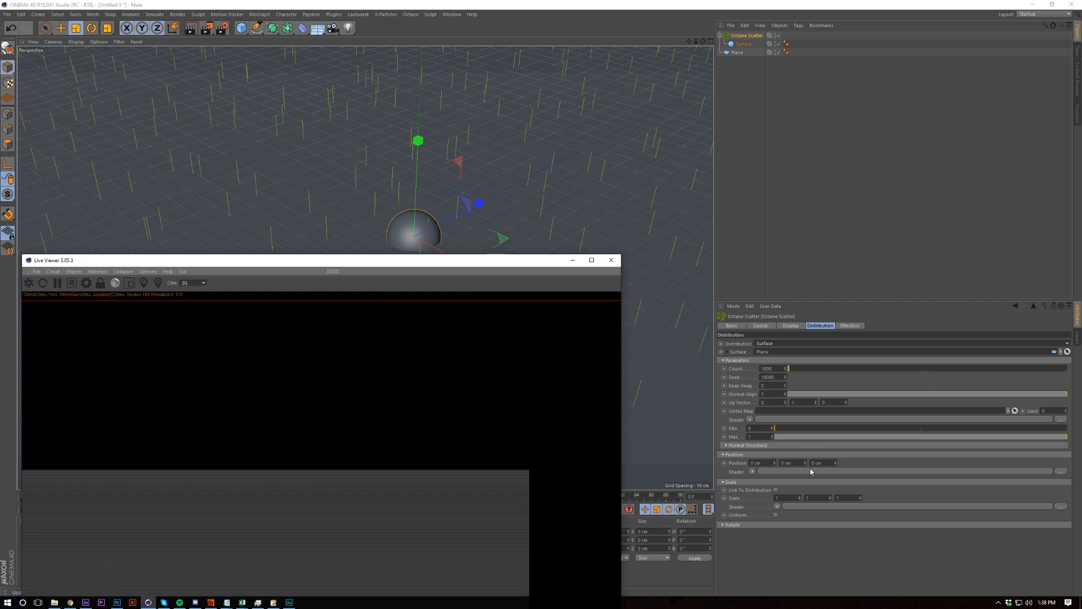
left_click_drag(805, 462, 805, 451)
mouse_move(619, 205)
right_mouse_down("alt")
mouse_move(621, 227)
mouse_move(524, 247)
right_mouse_up("alt")
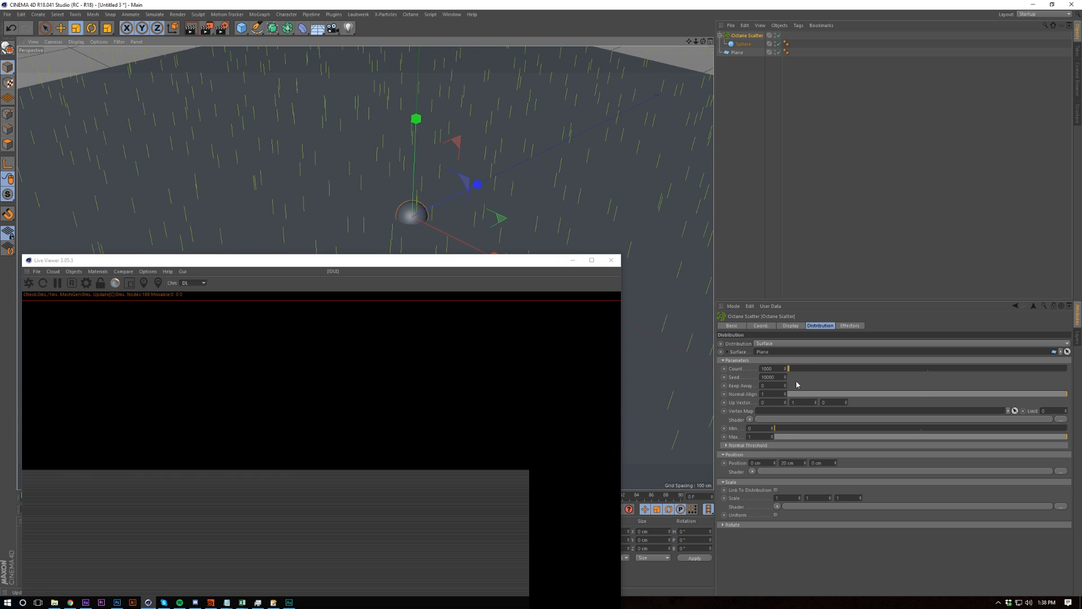
- Start the Octane live render of the scattered spheres and shrink the Live Viewer to a small window over the viewport
left_click_drag(385, 261, 663, 233)
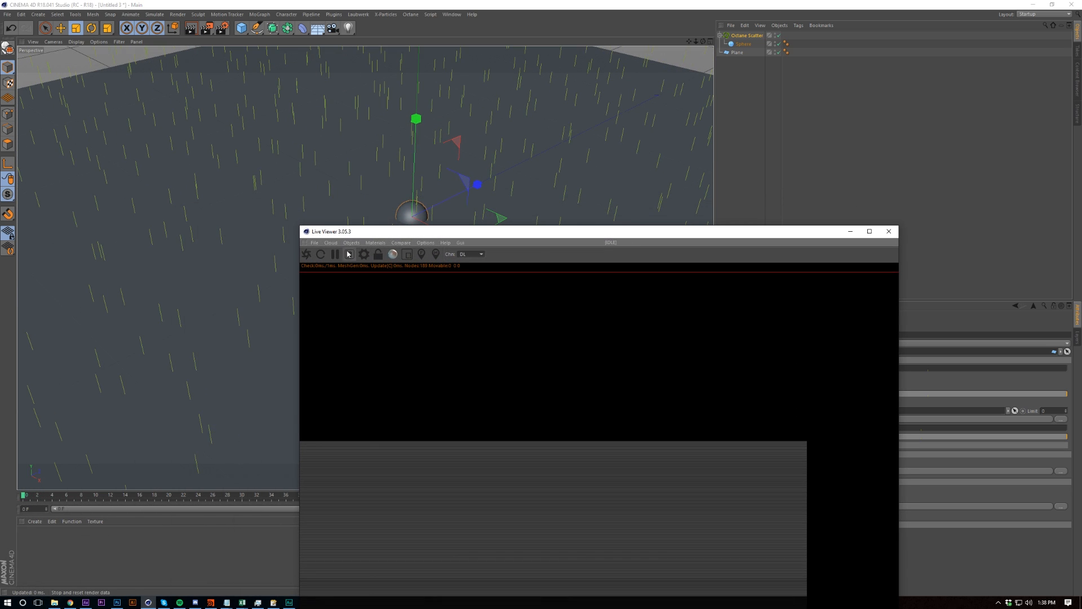
left_click(349, 254)
left_click_drag(300, 225, 598, 351)
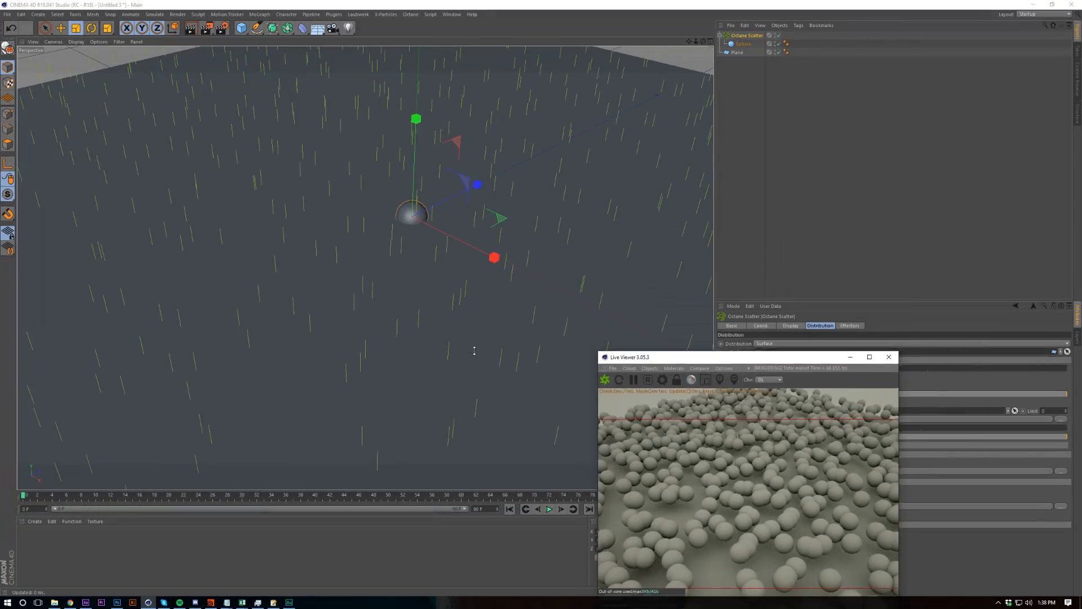
left_click_drag(474, 349, 474, 366)
left_click_drag(737, 374, 381, 229)
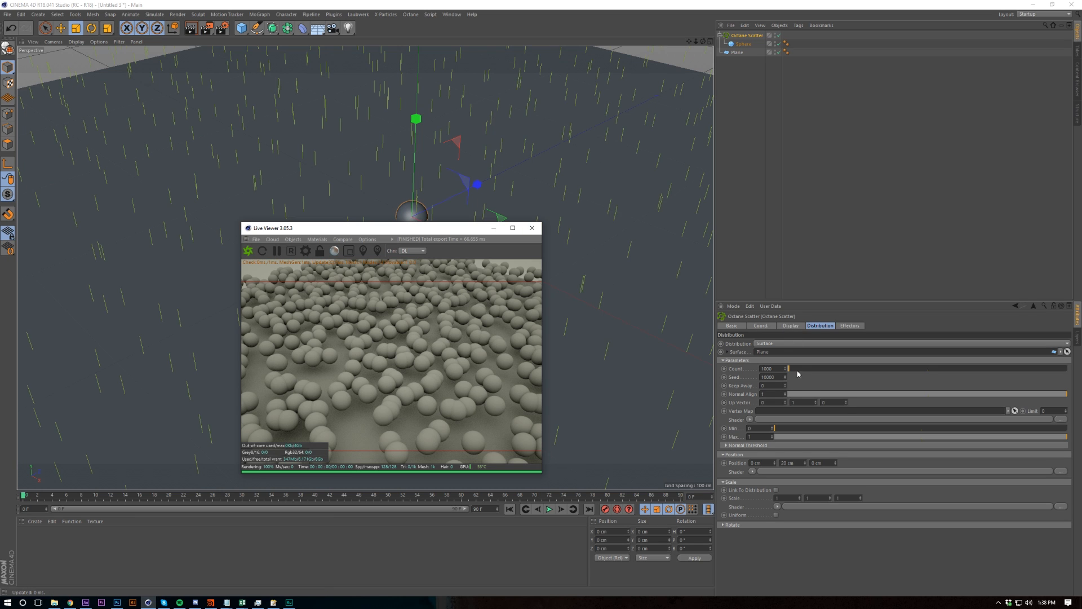
- Try the Circle, Box and Object display types for the Octane Scatter in the viewport
left_click(791, 328)
left_click(770, 343)
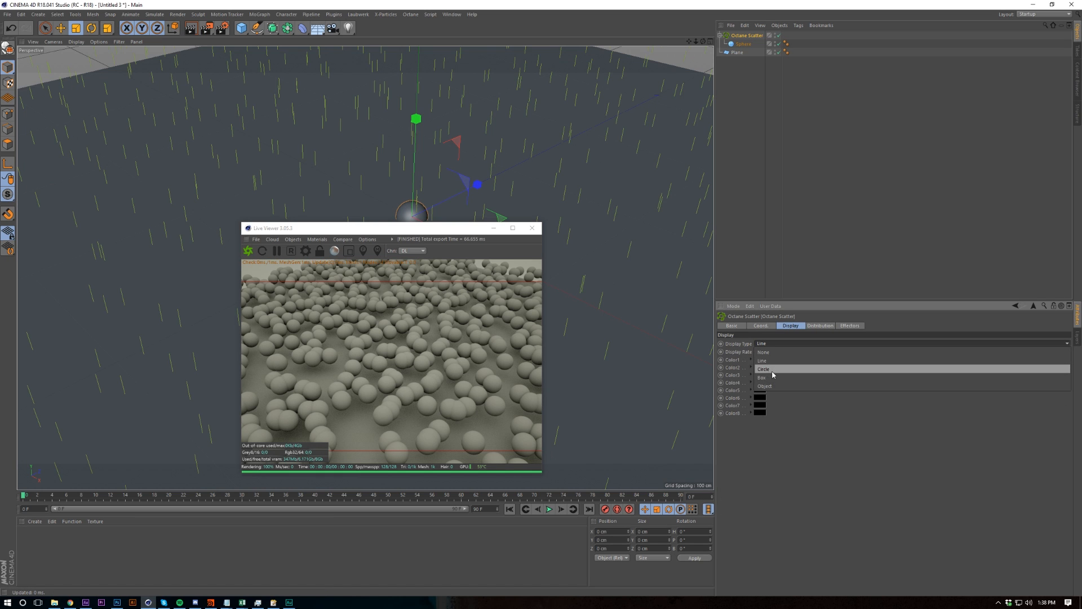
left_click(770, 369)
scroll(772, 343, "up", 1)
scroll(772, 343, "down", 2)
scroll(771, 343, "down", 1)
scroll(771, 341, "up", 2)
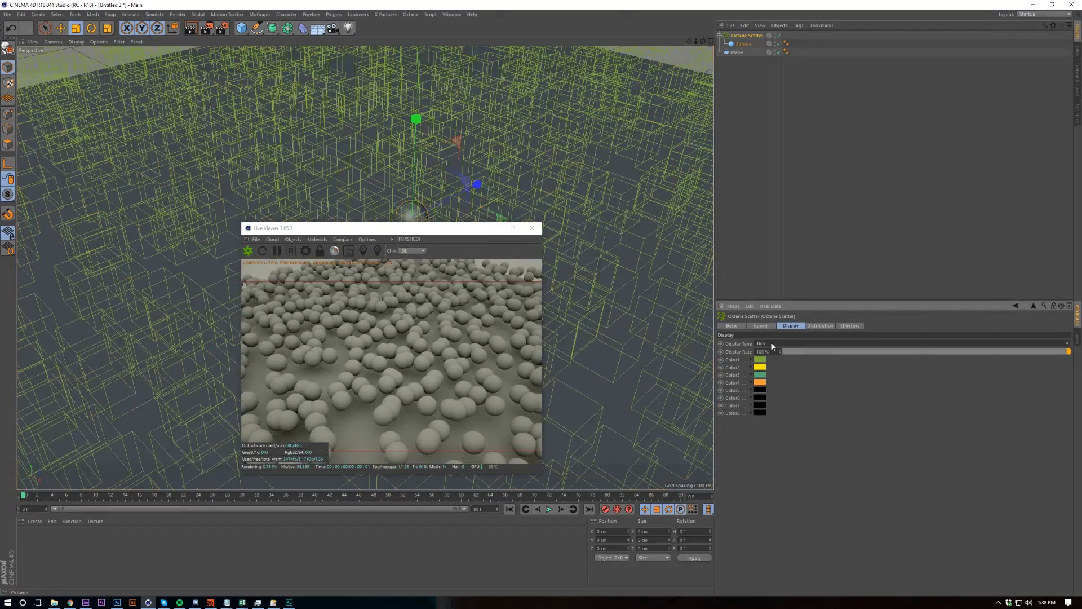
scroll(771, 341, "down", 2)
scroll(771, 341, "up", 2)
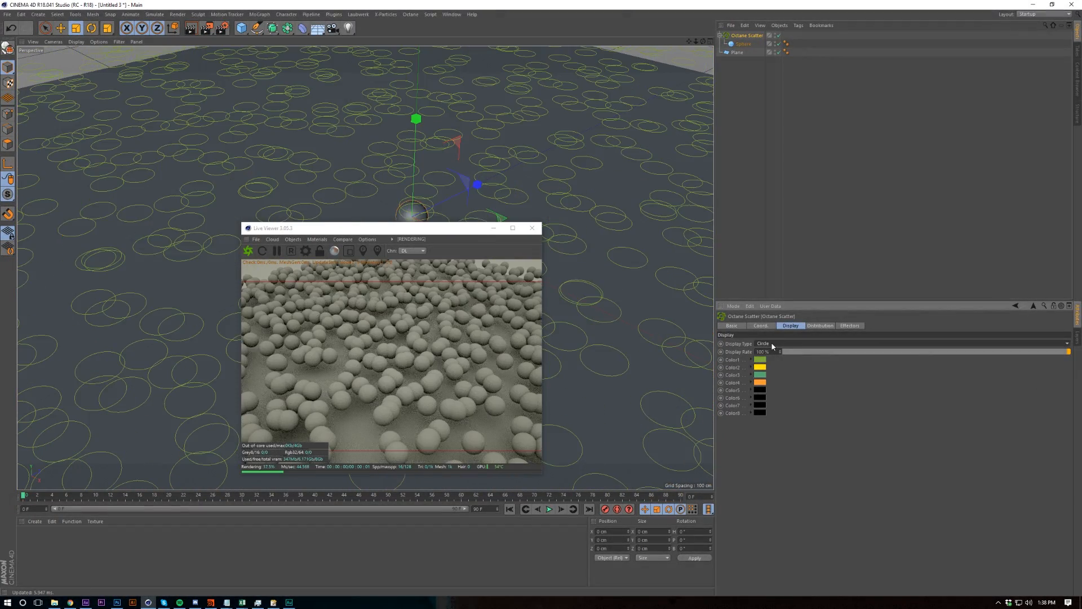
scroll(772, 346, "up", 1)
scroll(772, 345, "down", 3)
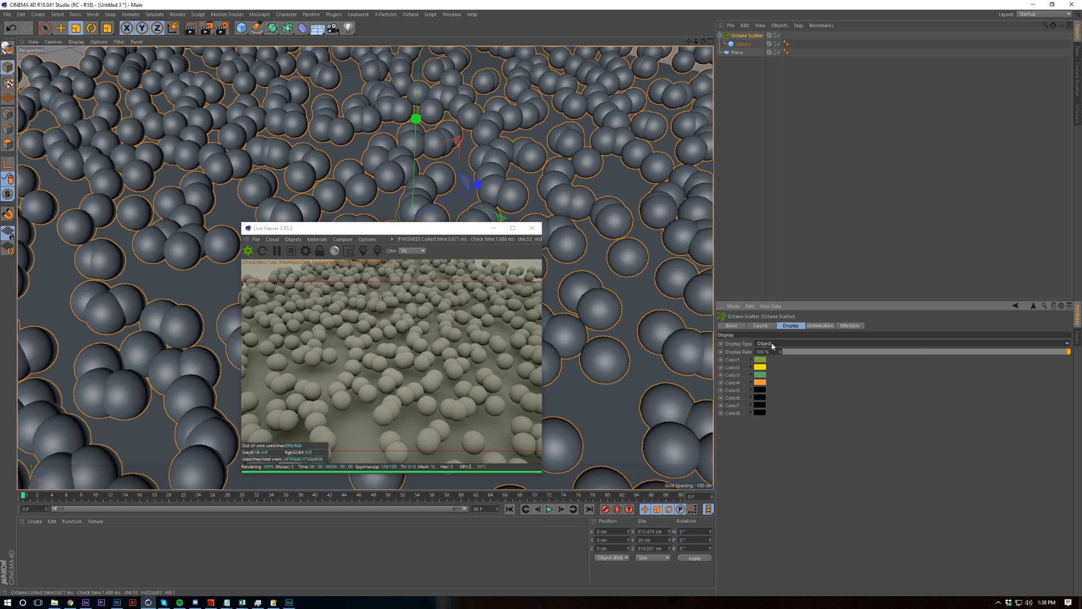
- Set the scatter's display type back to Line and try adjusting its display rate
left_click(624, 195)
scroll(773, 342, "down", 3)
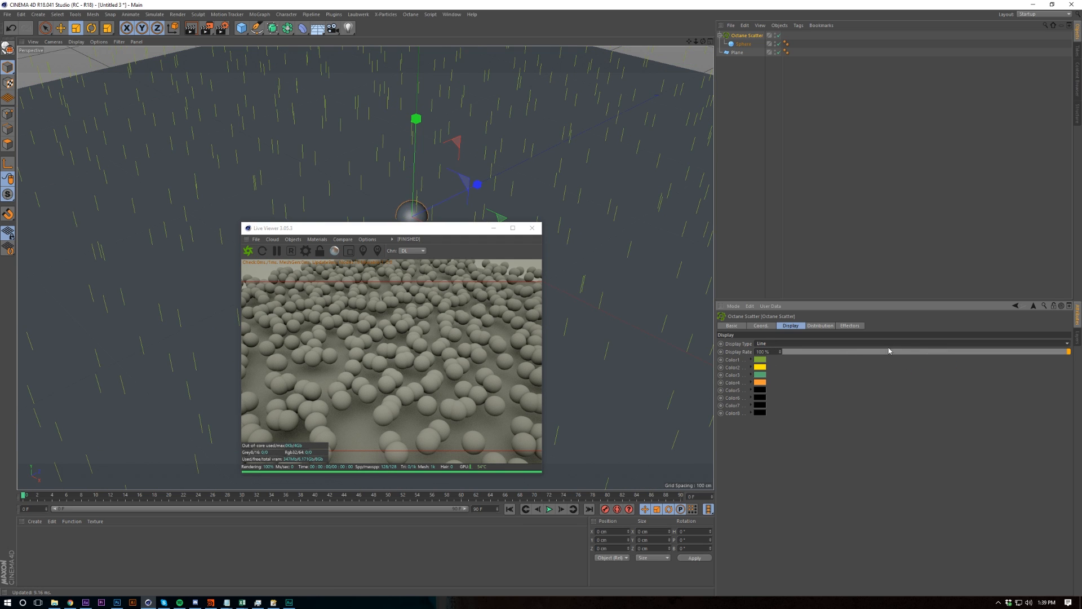
left_click_drag(834, 352, 1026, 374)
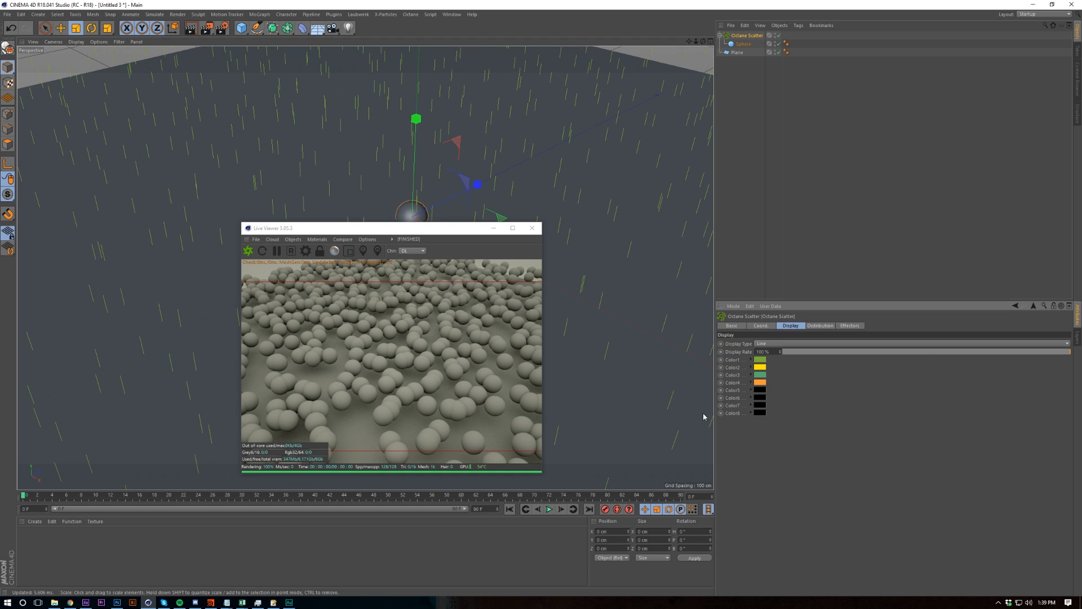
- Set the scattered sphere's radius to 3 cm and reposition the Live Viewer clear of the object settings
left_click_drag(430, 232, 836, 165)
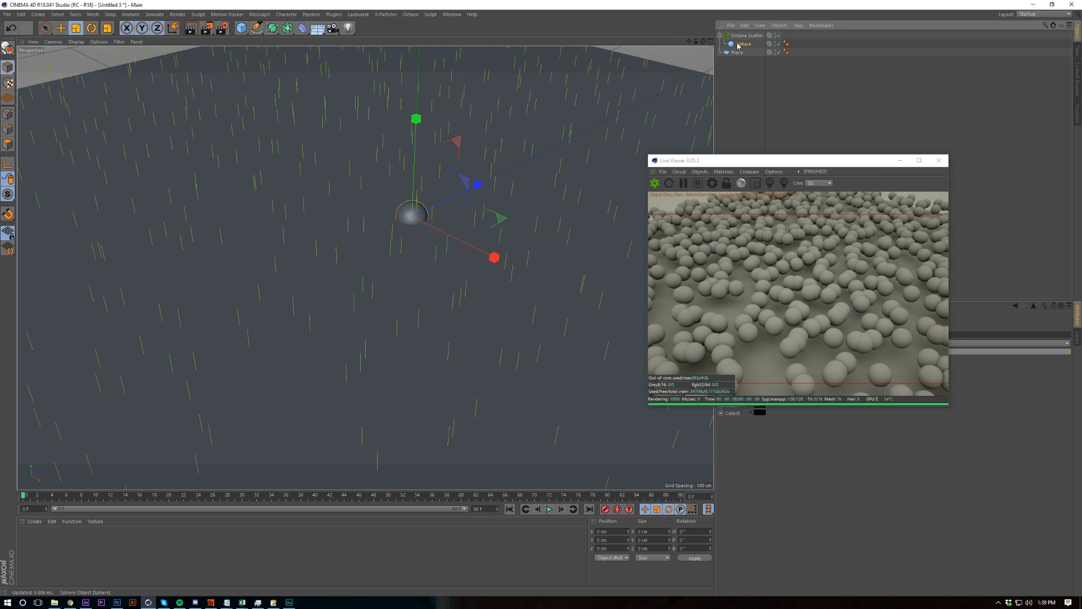
left_click(738, 45)
left_click_drag(774, 162, 476, 219)
double_click(770, 343)
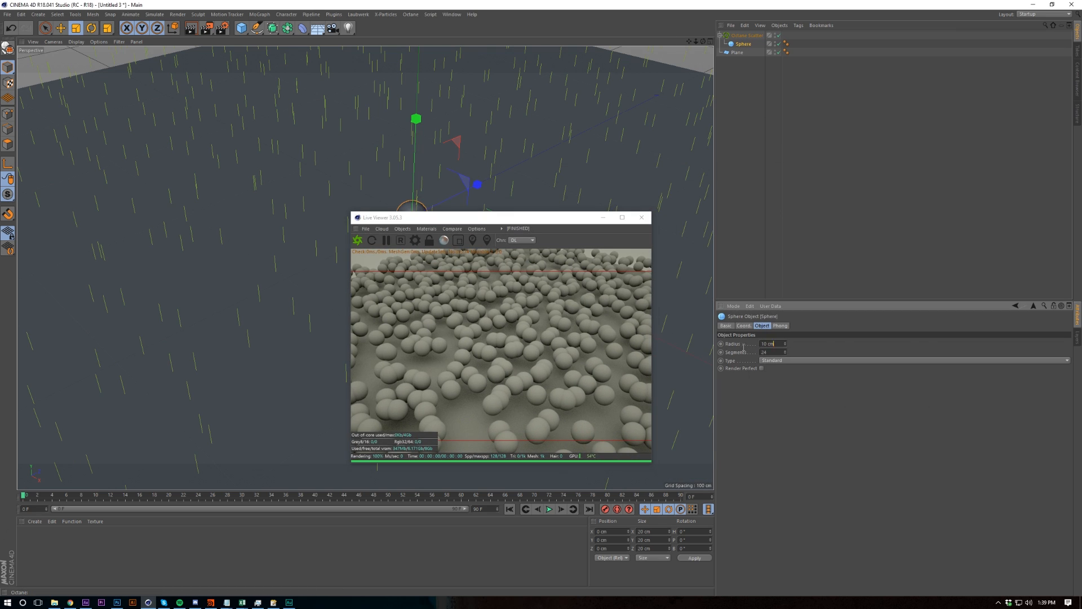
type("3")
key("Return")
left_click_drag(533, 219, 506, 286)
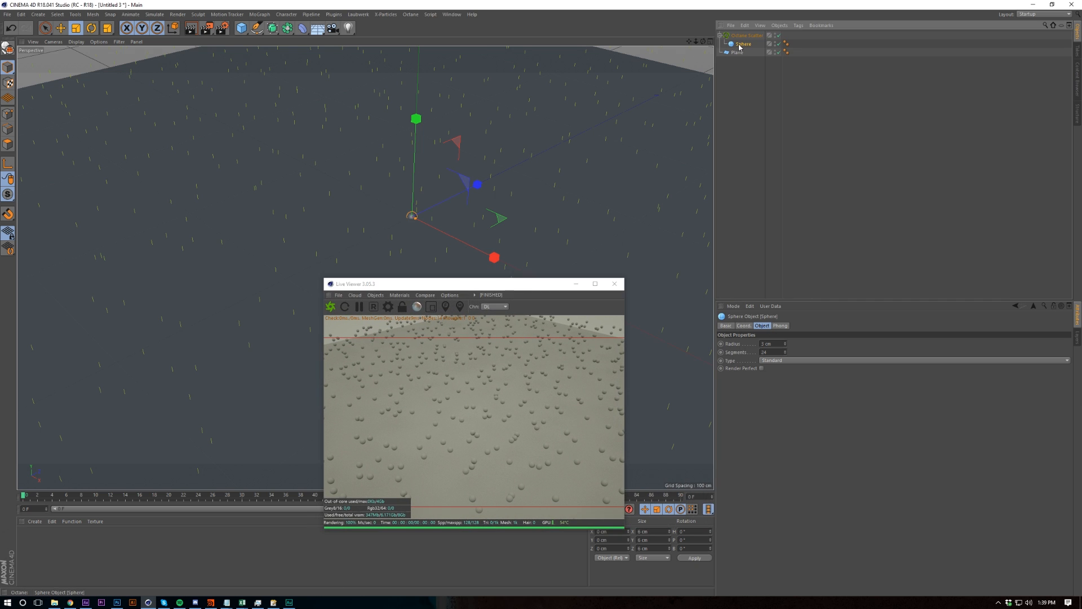
- Open the Octane Scatter's distribution settings and collapse the Position group
left_click(747, 36)
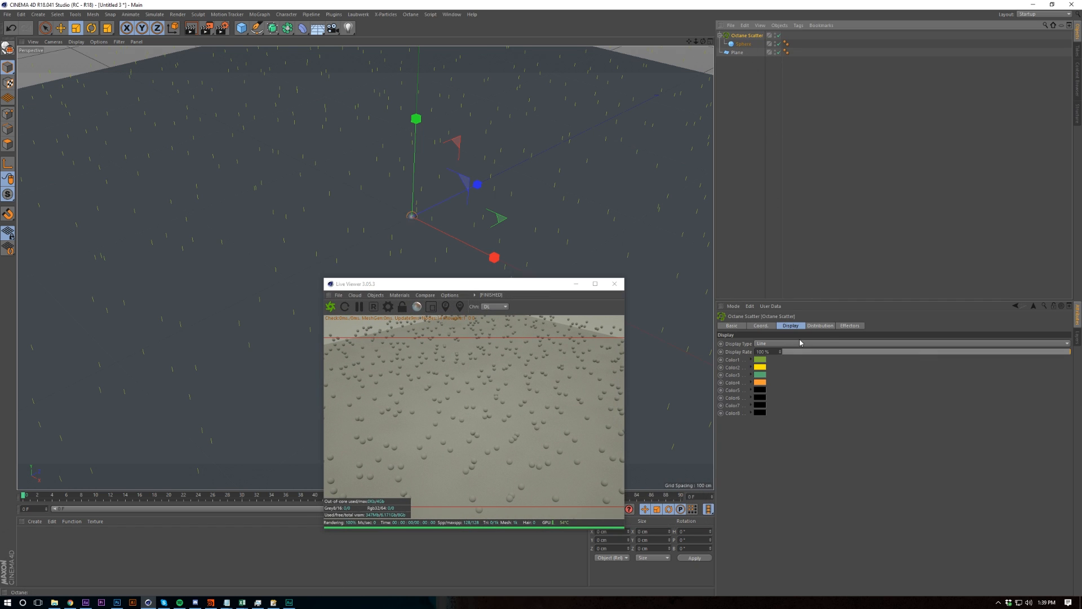
left_click(820, 325)
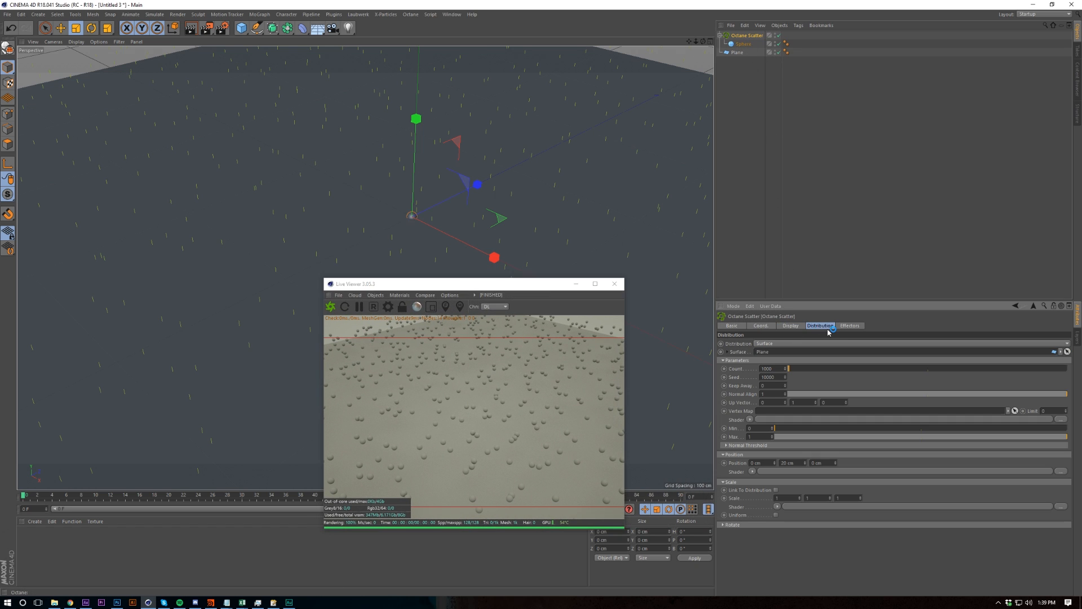
left_click(792, 454)
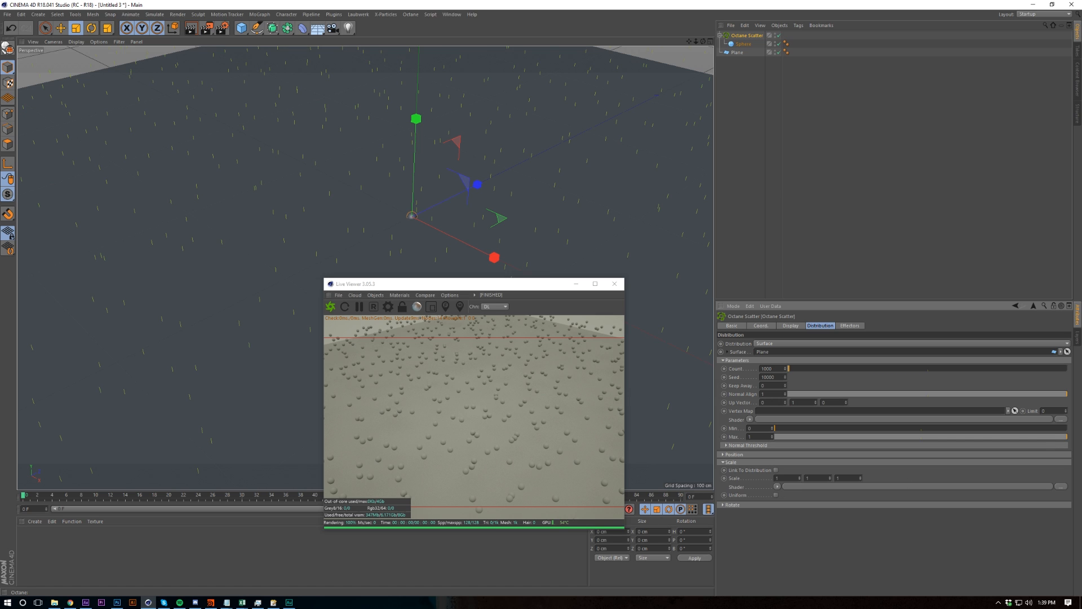
- Add a Noise shader to the Octane Scatter's scale and raise the distribution count to about 146,000
left_click(778, 488)
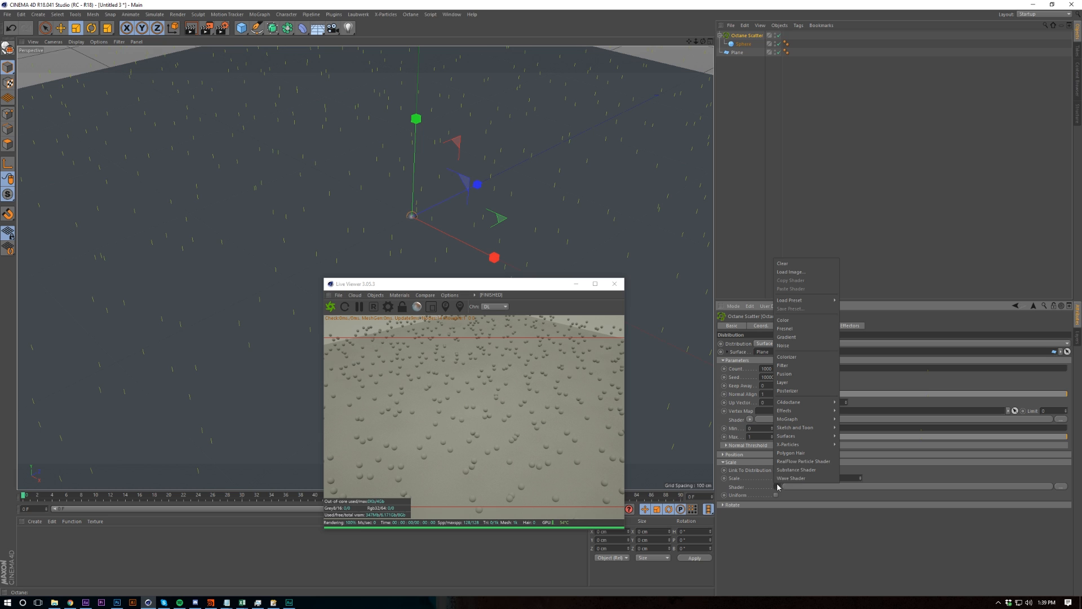
left_click(794, 350)
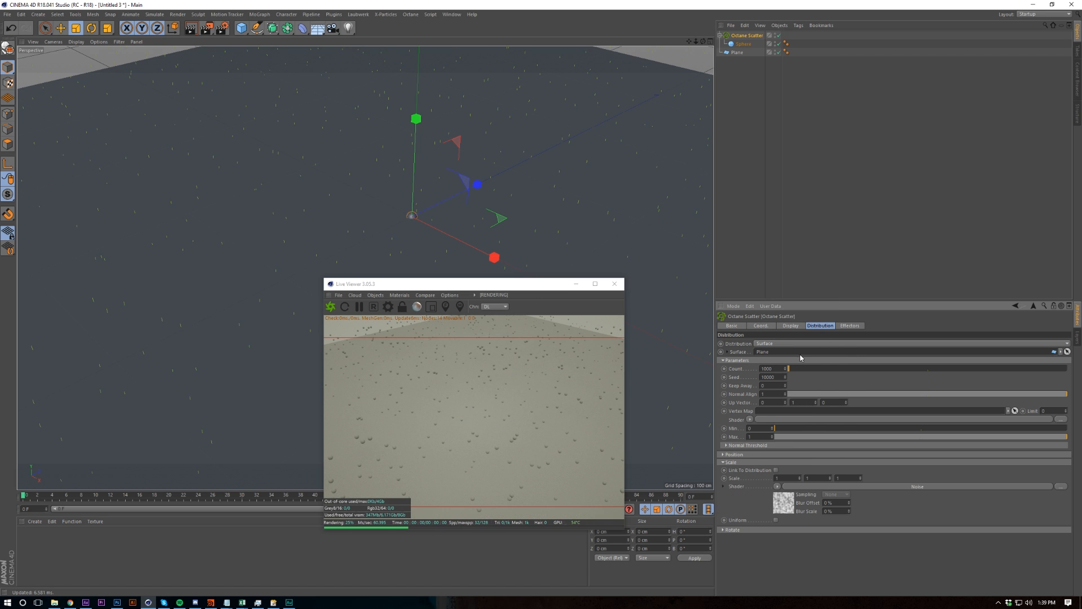
left_click_drag(793, 370, 1000, 370)
left_click(995, 369)
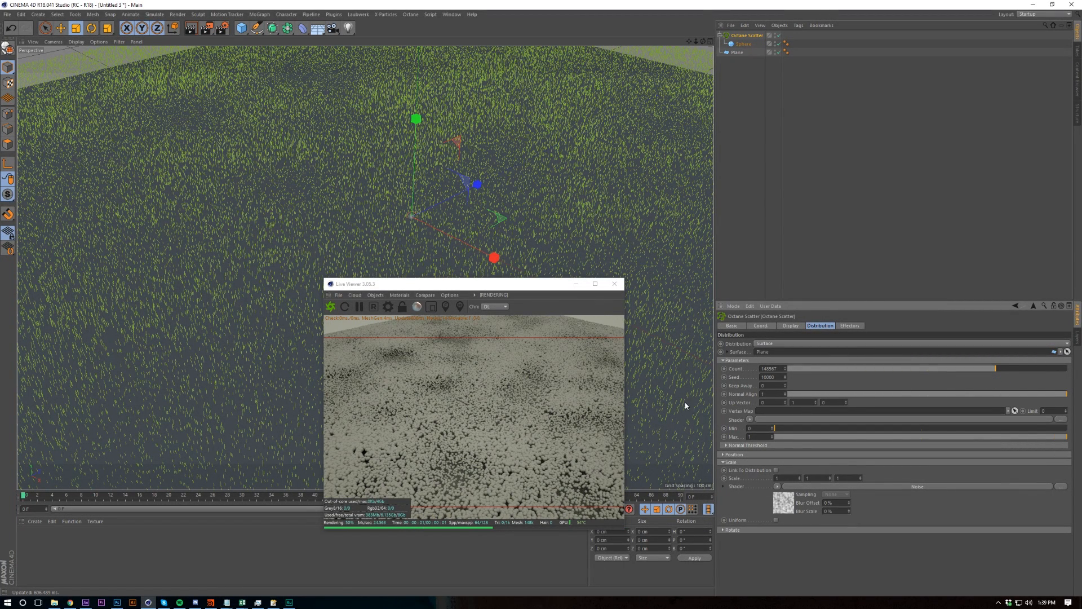
- Set the scattered sphere's radius to 1 cm
left_click(742, 45)
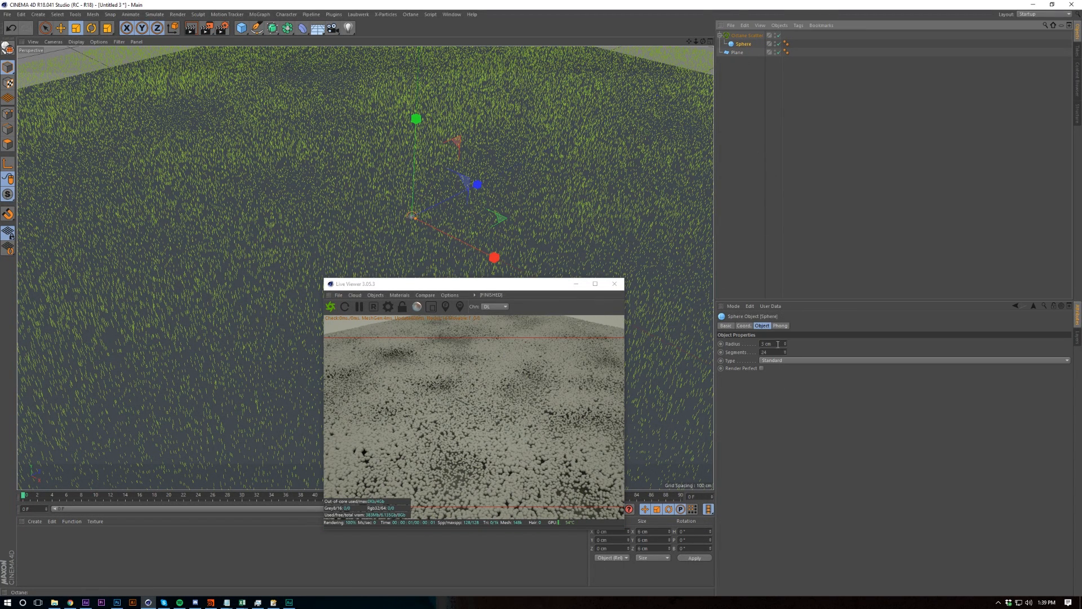
double_click(778, 343)
type("1")
key("Return")
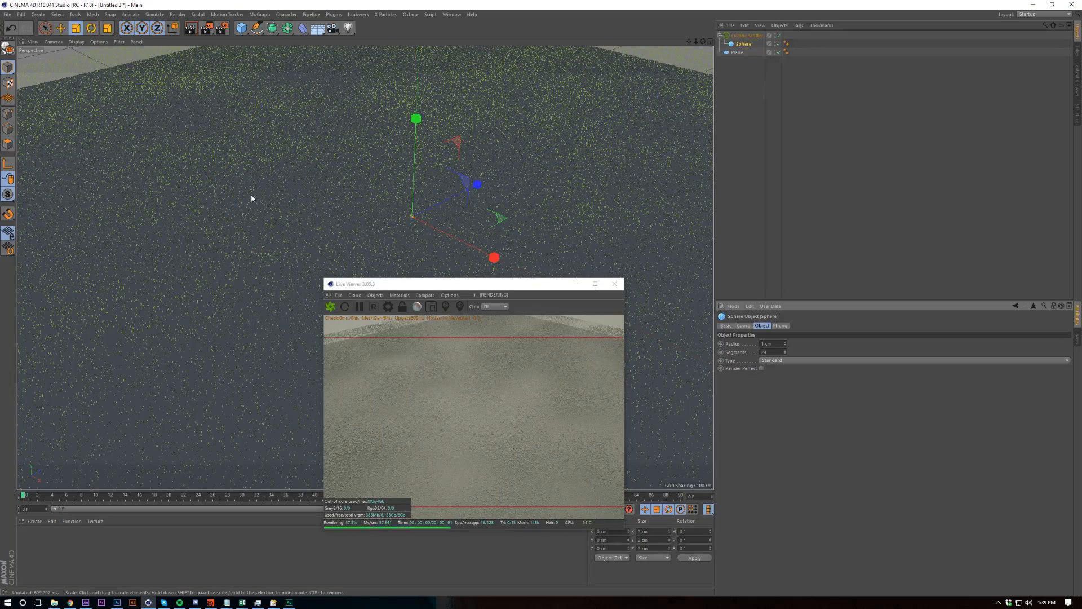
left_click_drag(300, 231, 287, 270, "alt")
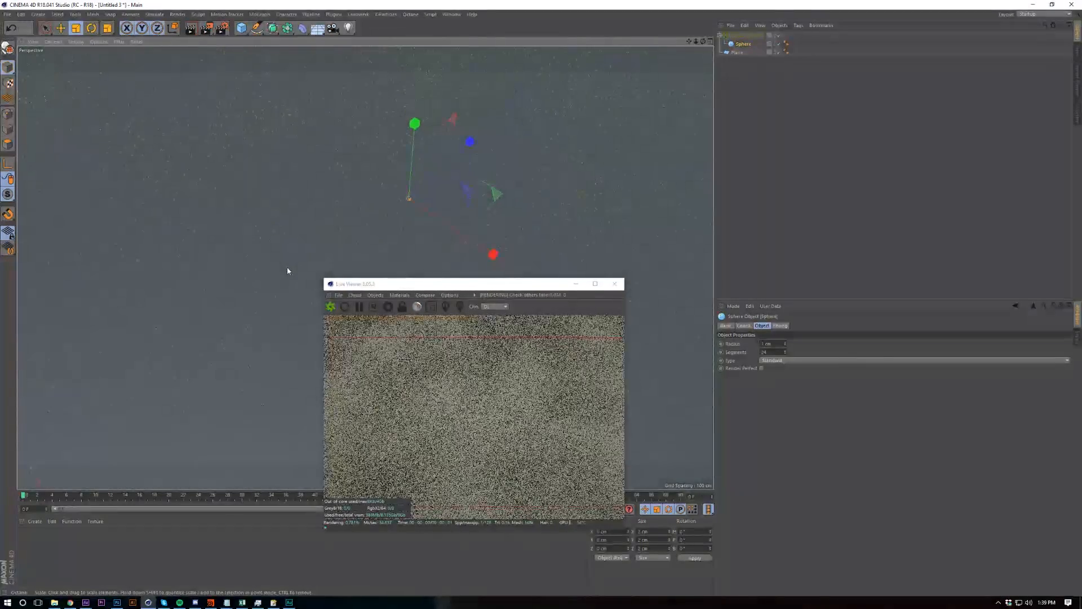
left_click_drag(262, 338, 256, 364, "alt")
right_click_drag(256, 363, 259, 322, "alt")
left_click_drag(258, 321, 213, 283, "alt")
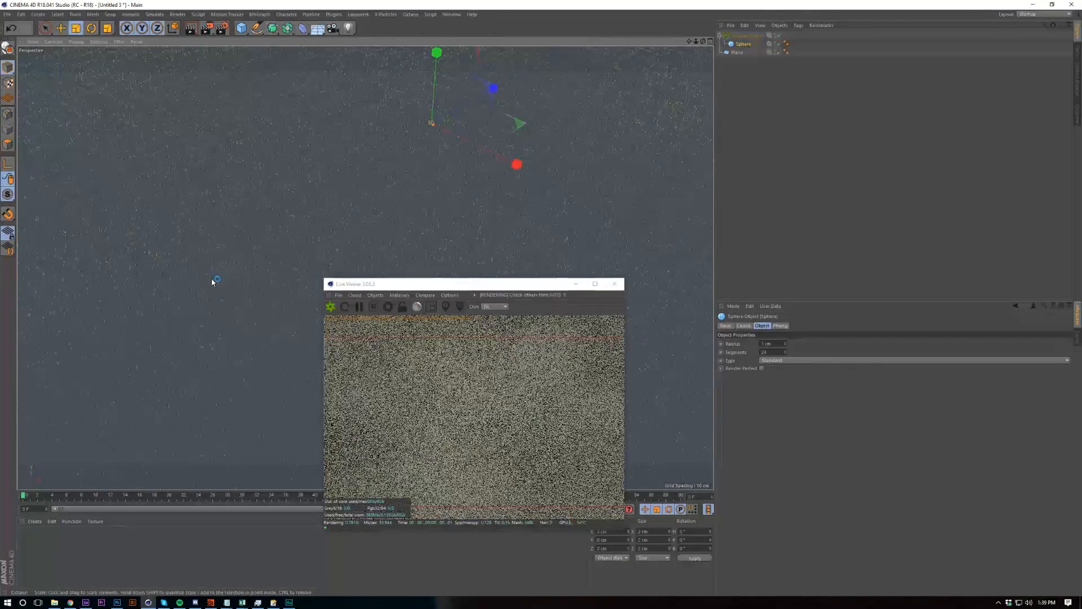
- Add an Octane HDRI environment sky and start choosing the image file for its texture
left_click(374, 295)
left_click(394, 325)
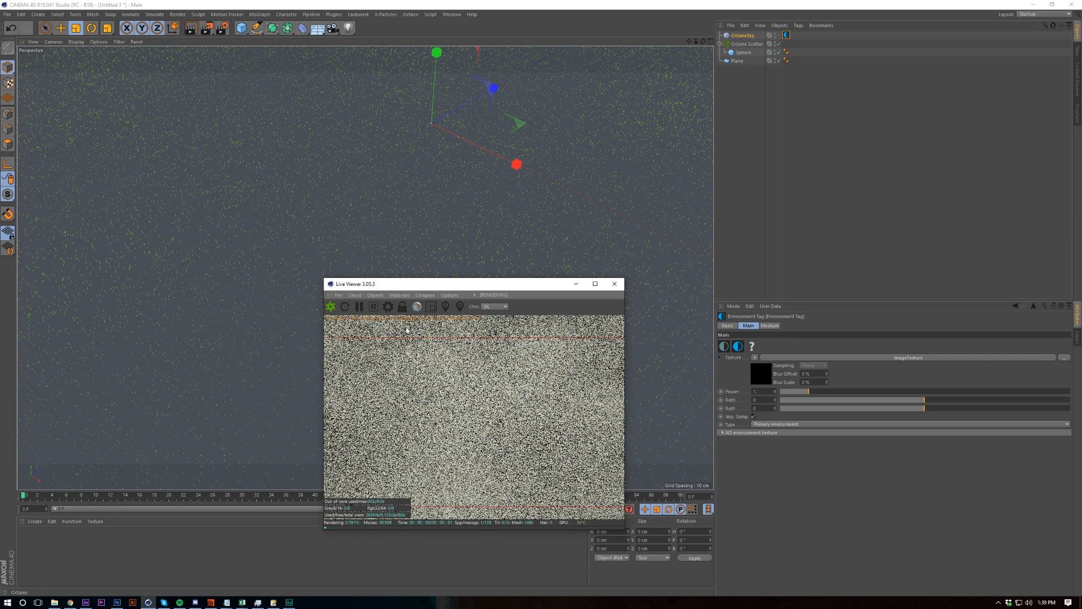
left_click(786, 35)
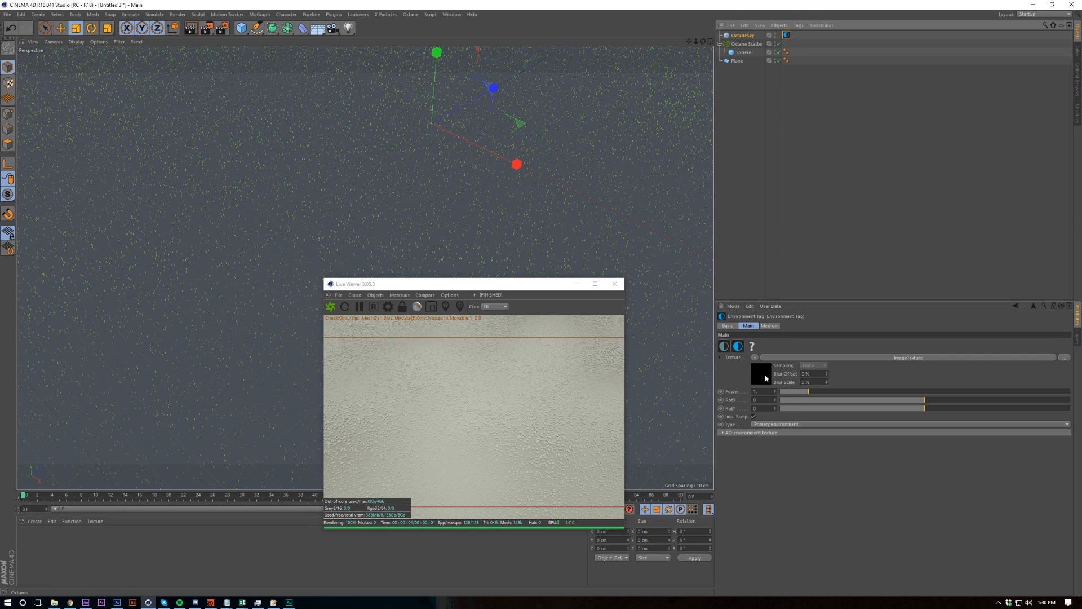
left_click(765, 375)
left_click(1065, 343)
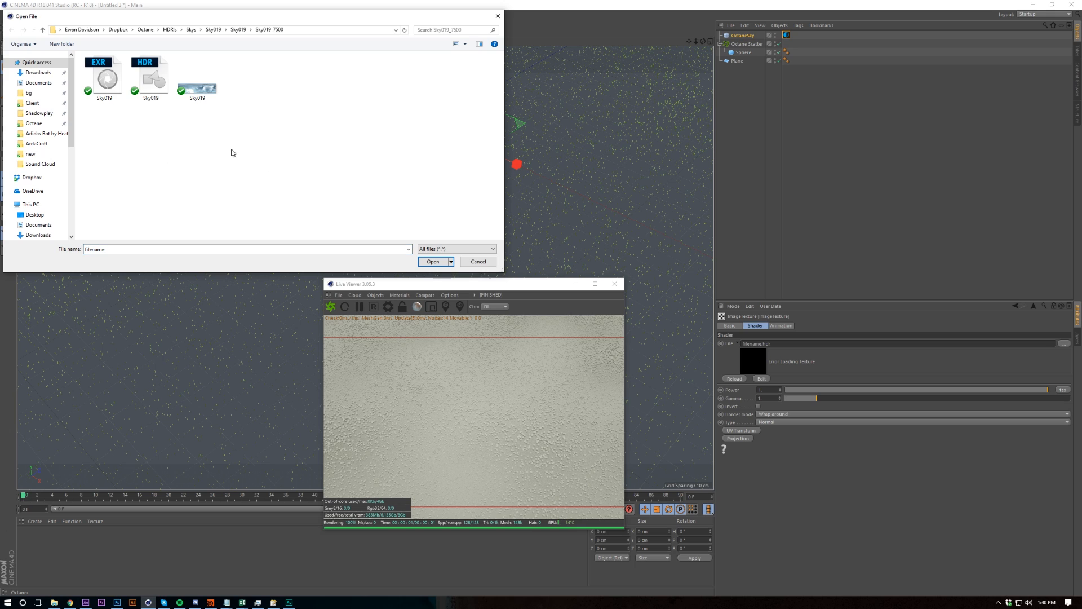
- Go up to the Octane folder and open its HDRIs subfolder
key("alt+Up")
key("alt+Up")
key("alt+Up")
key("alt+Up")
key("alt+Up")
left_click(108, 77)
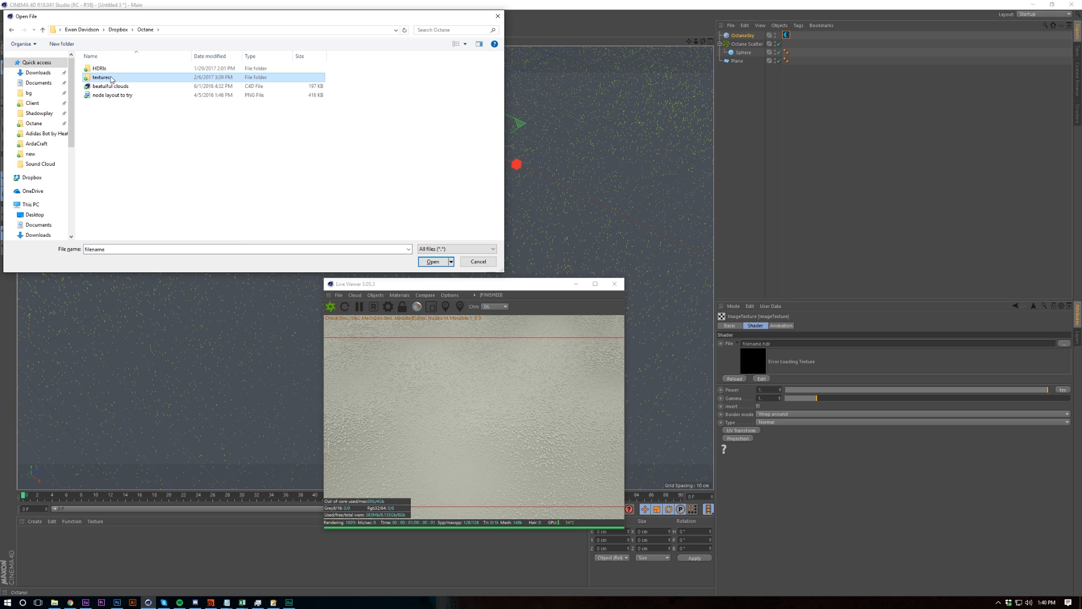
double_click(110, 69)
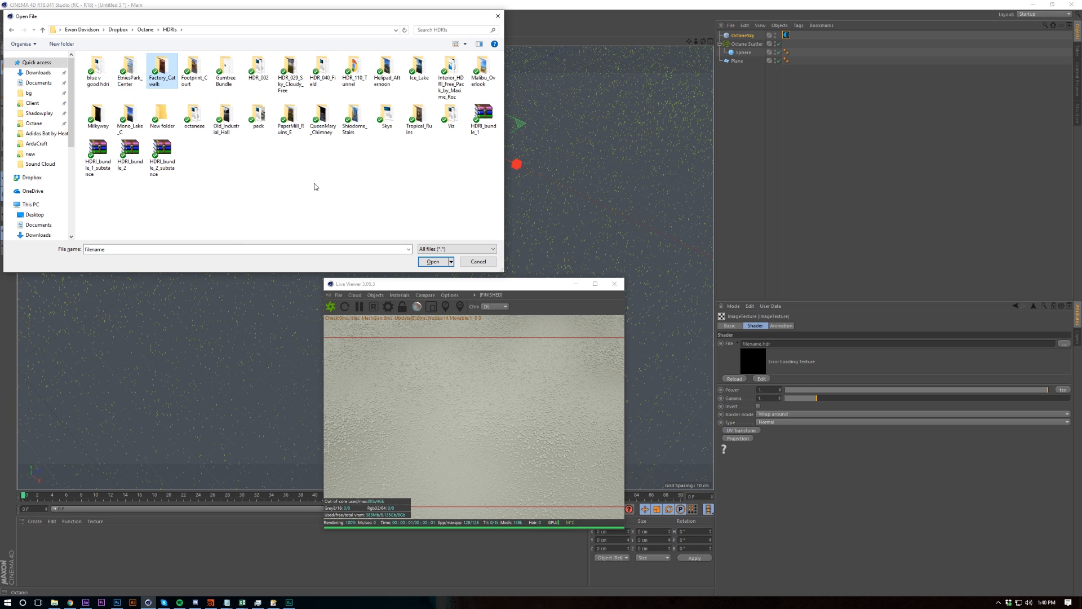
- Look into the Shiodome_Stairs folder for an HDRI and return to the HDRIs folder
left_click_drag(143, 16, 267, 45)
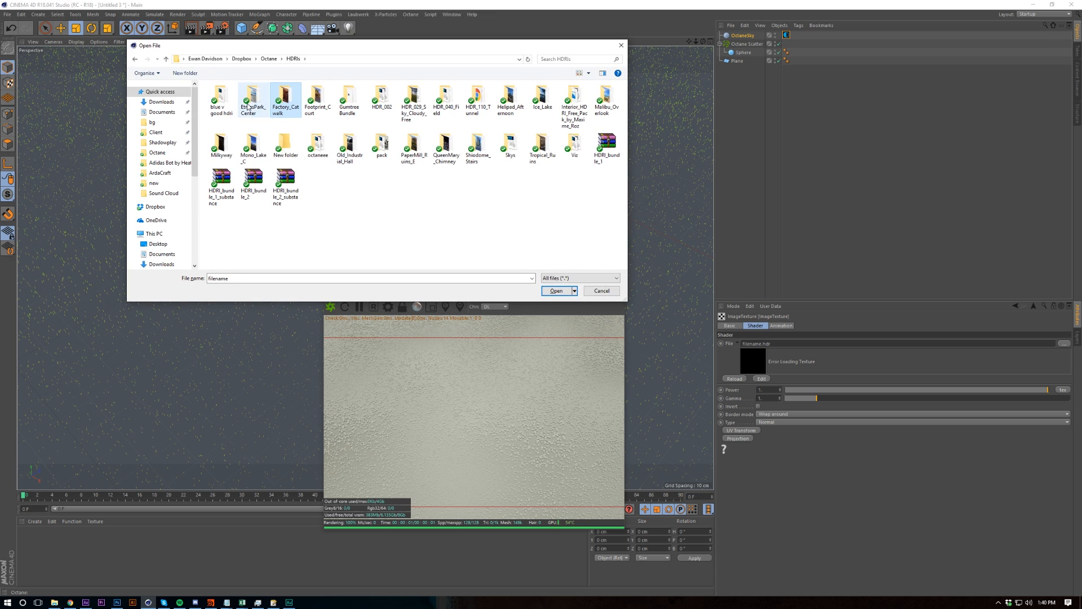
double_click(478, 148)
key("alt+Left")
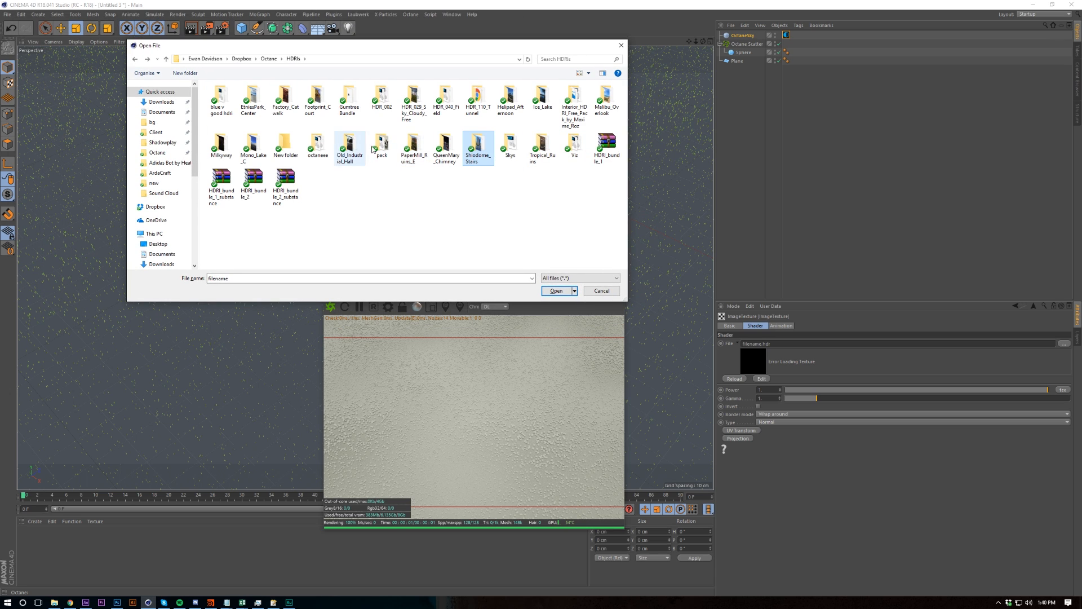
left_click(382, 146)
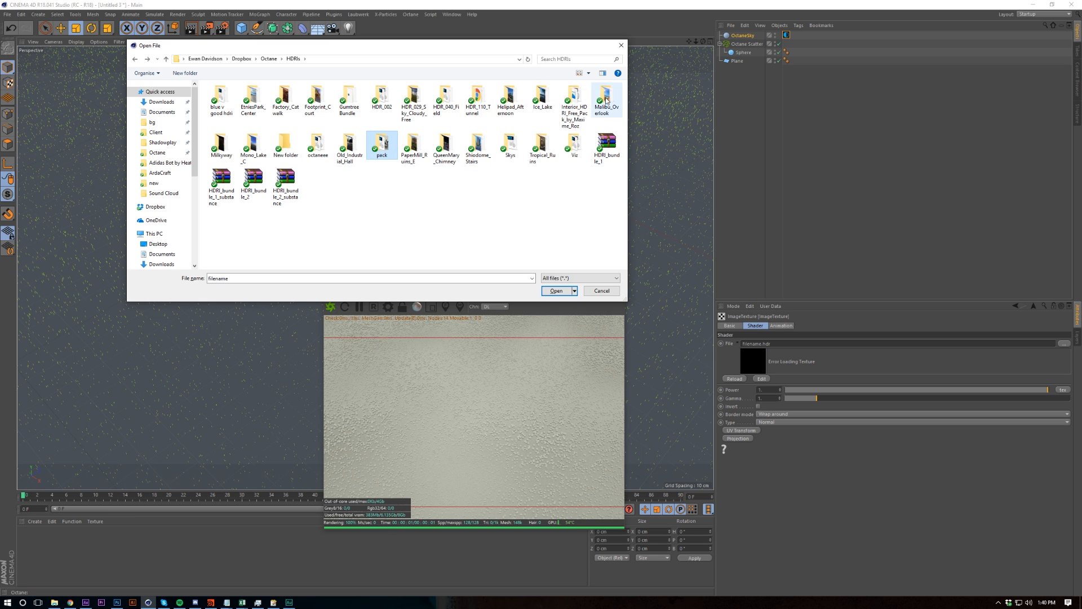
- Load the canada_montreal_home_pierre_little EXR from the interior HDRI free pack folder as the sky texture
double_click(575, 104)
left_click(229, 227)
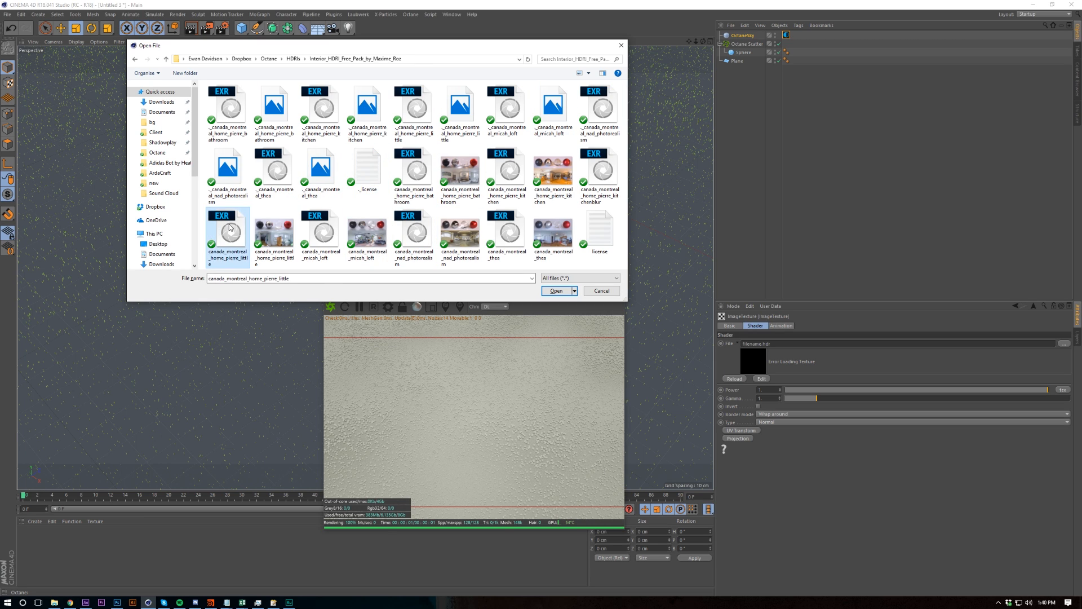
double_click(230, 227)
key("Return")
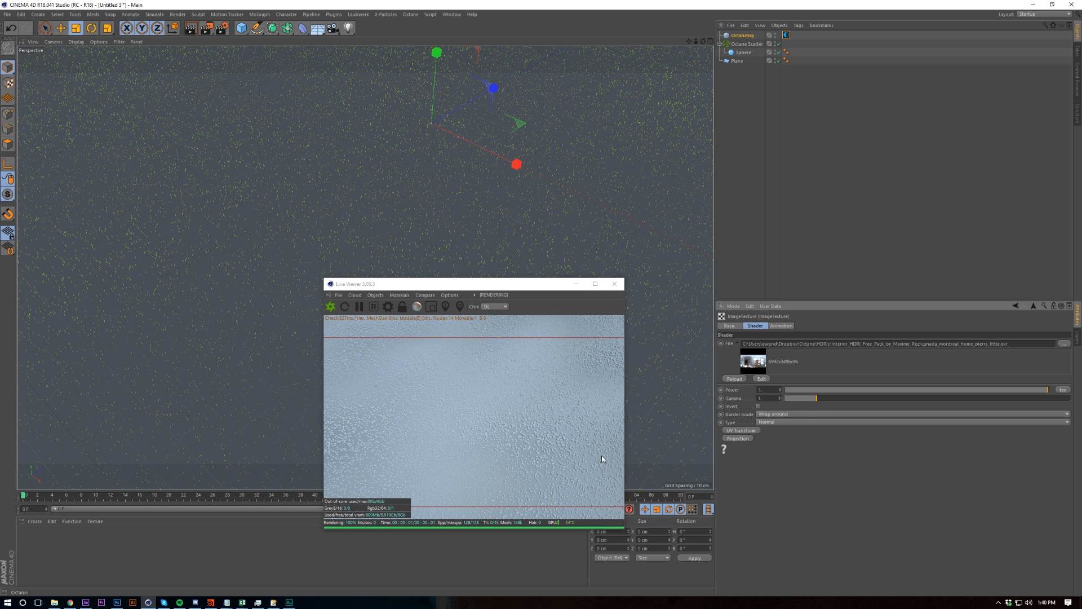
- Reposition the Live Viewer, examine the file path of the loaded HDRI, and return to the sky's environment settings
left_click_drag(510, 284, 425, 255)
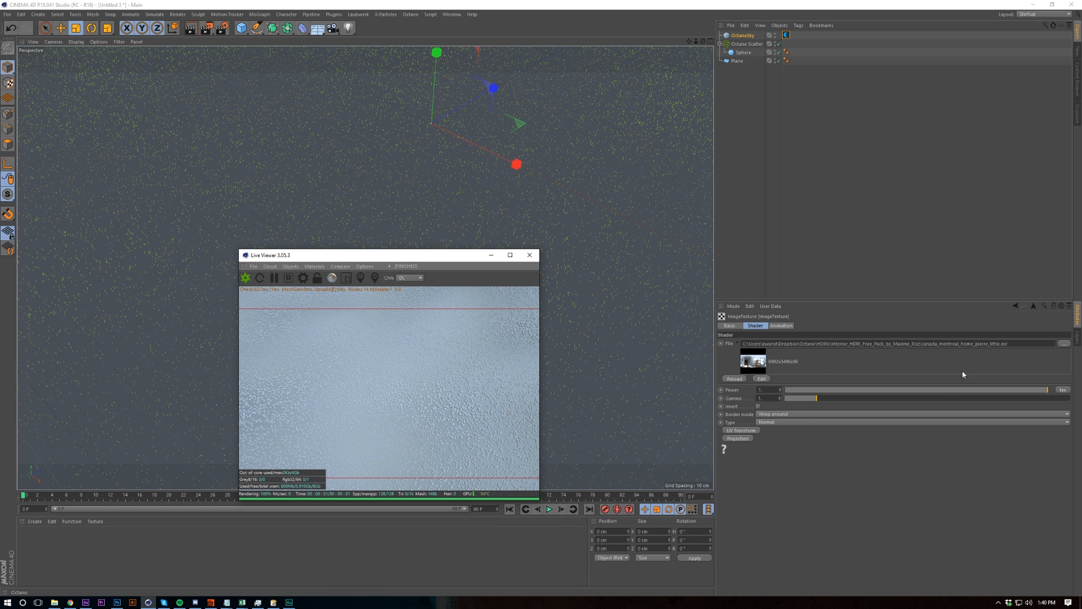
left_click(836, 348)
mouse_move(832, 344)
left_mouse_down()
mouse_move(888, 343)
mouse_move(843, 344)
left_mouse_up()
left_click(888, 343)
left_click_drag(411, 260, 388, 235)
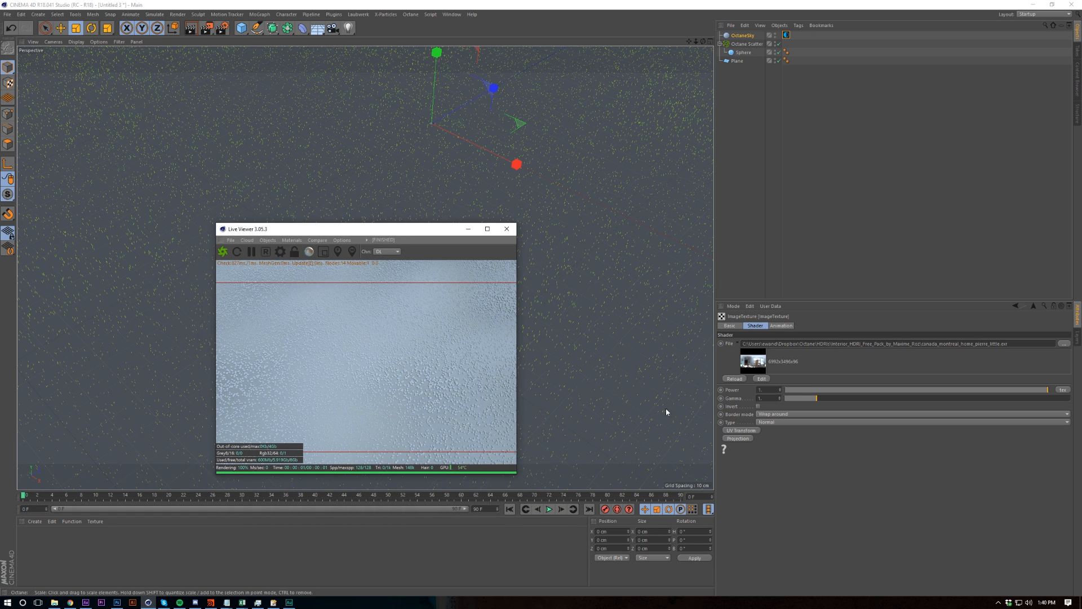
left_click(773, 344)
left_click_drag(903, 343, 1008, 344)
left_click(954, 366)
left_click_drag(374, 232, 435, 152)
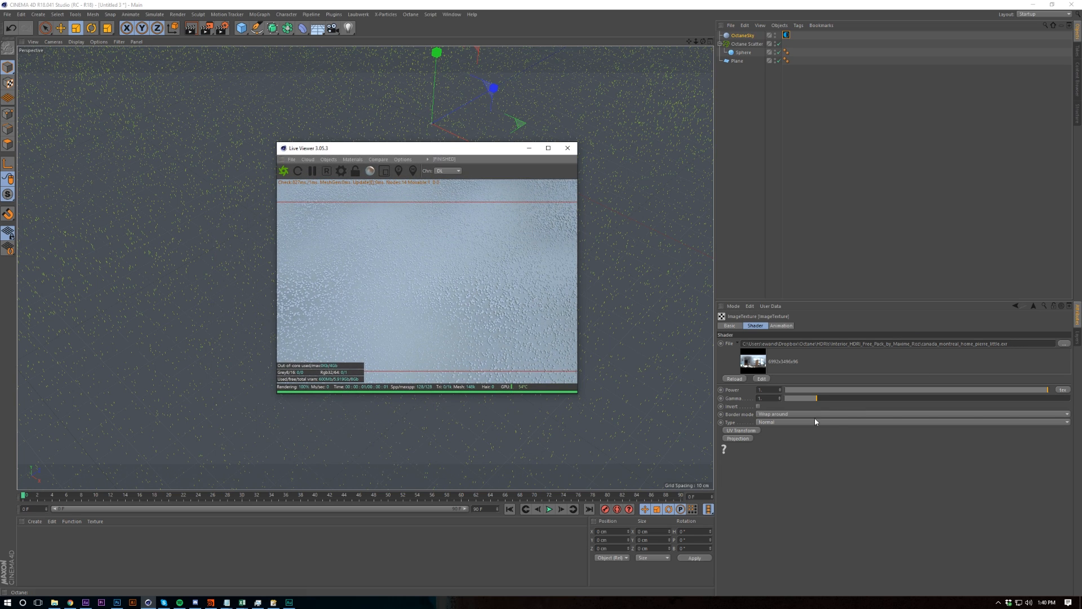
left_click(1035, 309)
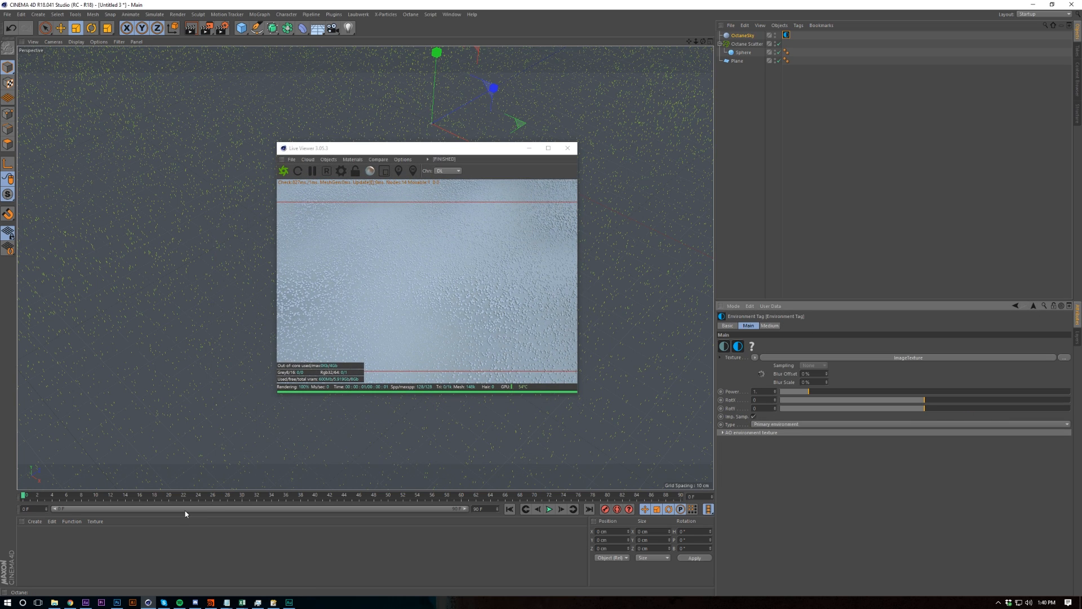
- Create an Octane material, apply it to the Plane and open it for editing
left_click(34, 521)
mouse_move(42, 463)
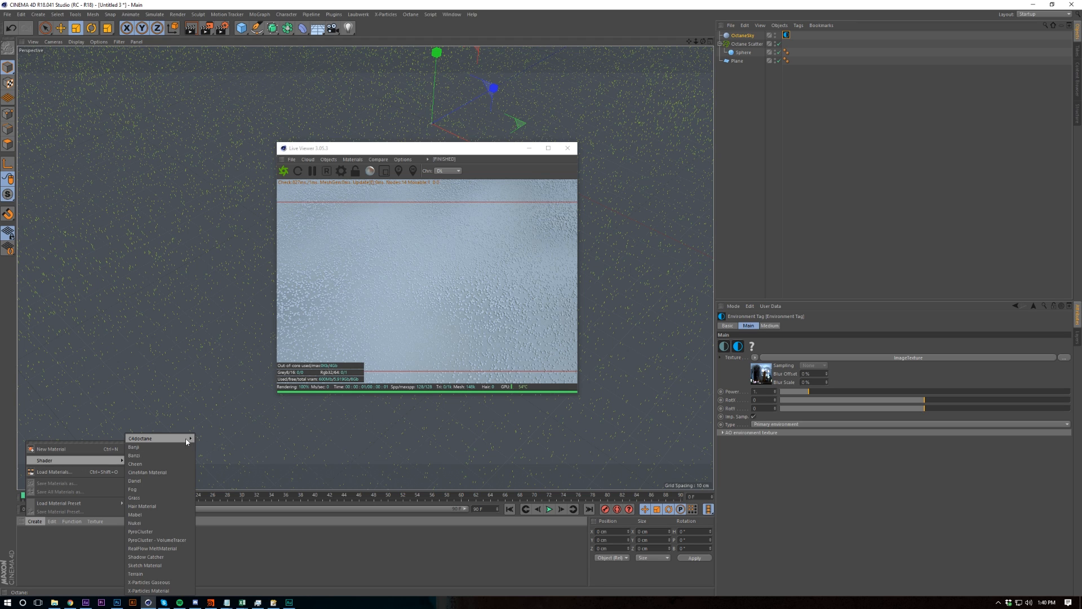
mouse_move(158, 440)
left_click(203, 454)
left_click_drag(29, 540, 737, 60)
double_click(26, 537)
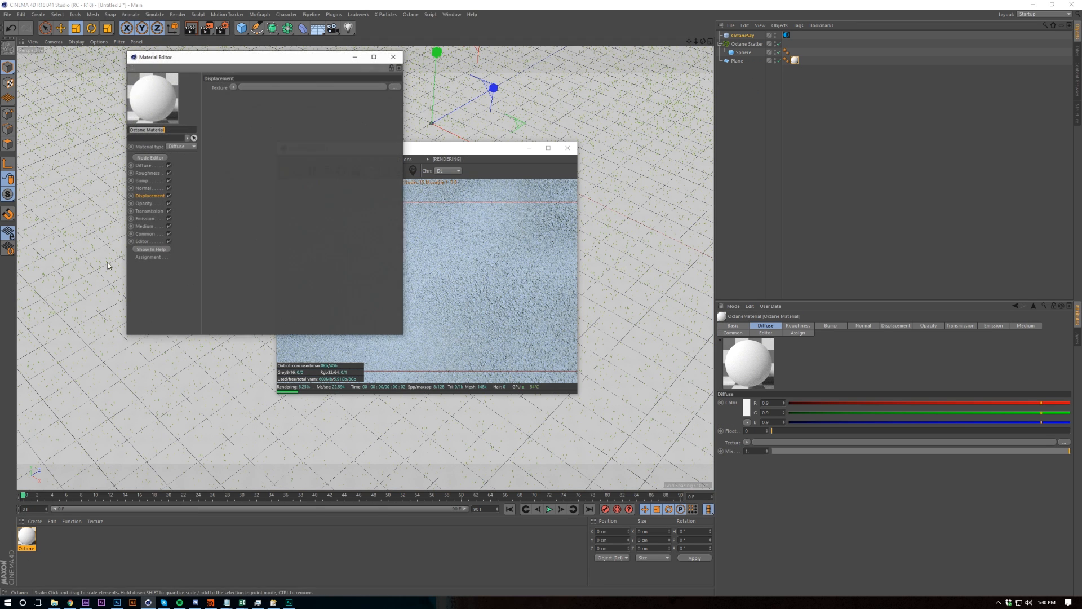
- Make the plane's material Glossy, adjust its index, and set its diffuse color to black
left_click(142, 234)
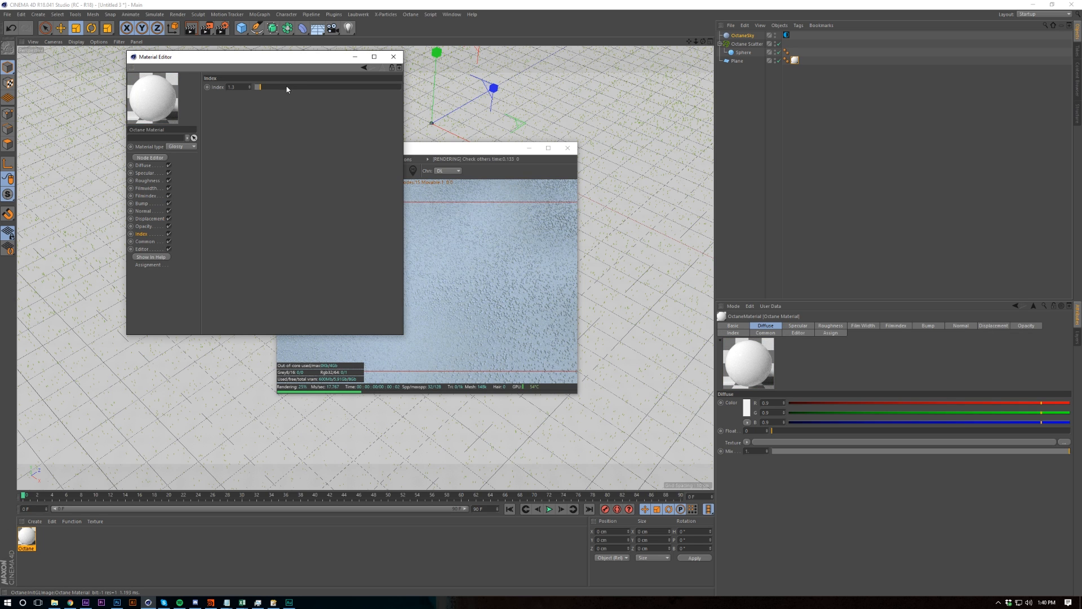
left_click(149, 165)
left_click(233, 93)
left_click_drag(228, 107, 198, 108)
left_click(219, 120)
- Set the plane material's specular float to about 0.33 and its roughness float to about 0.54
left_click(145, 172)
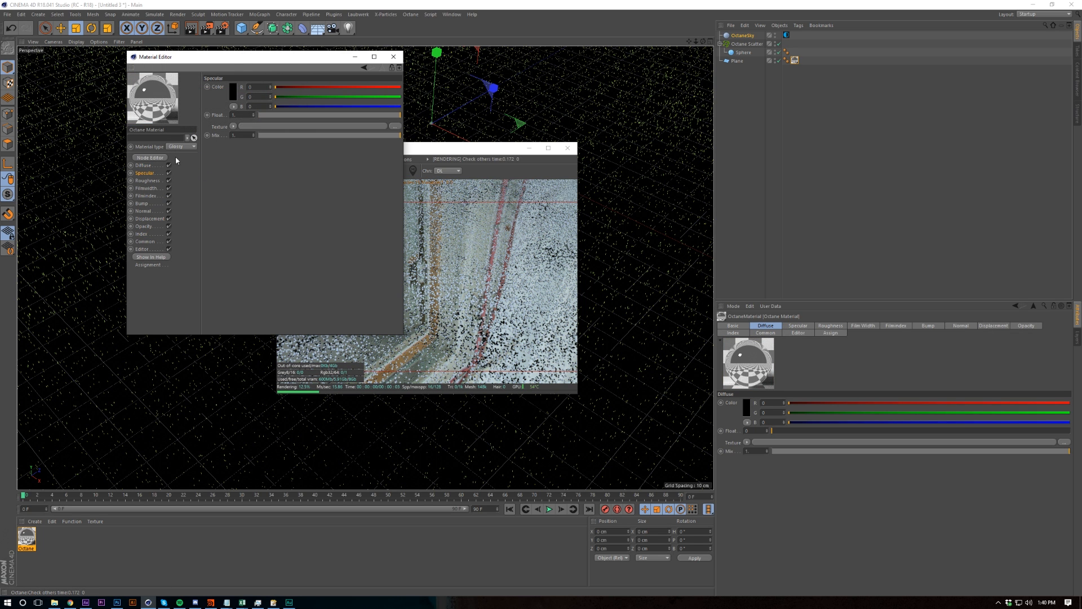
left_click(305, 115)
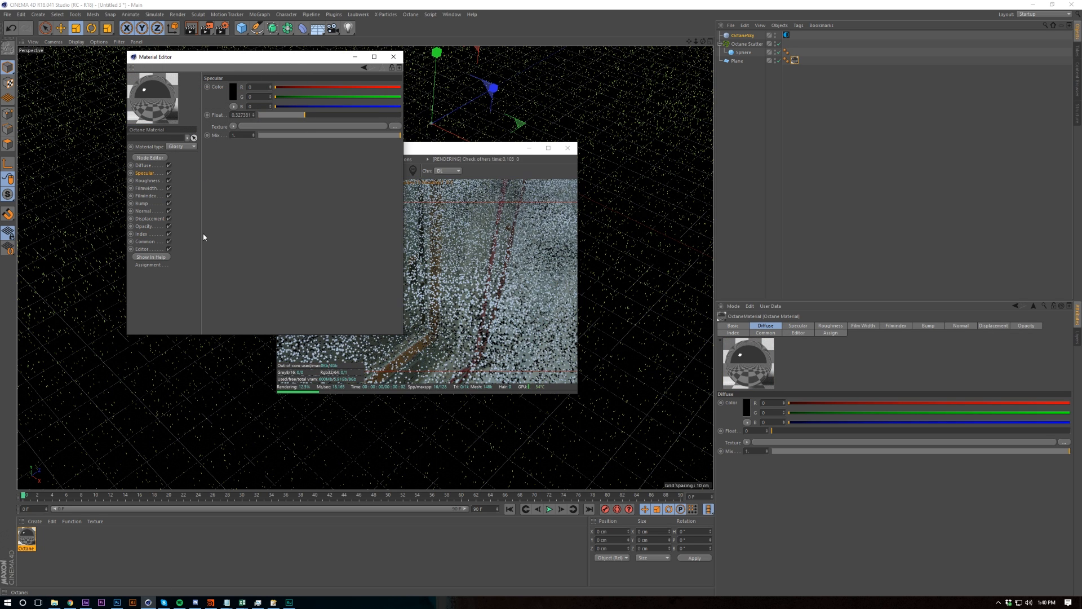
left_click(162, 180)
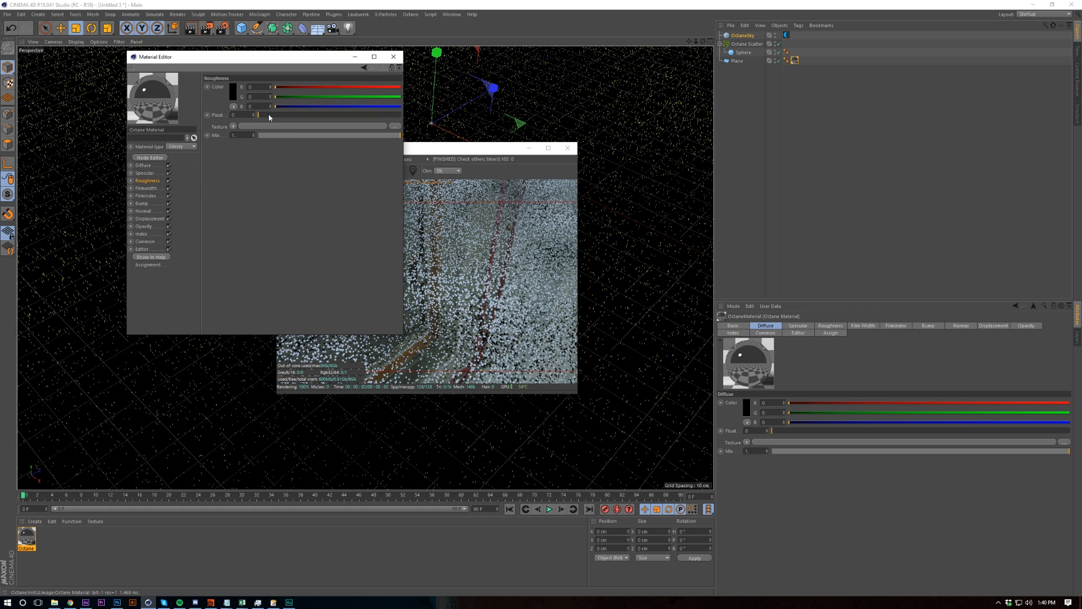
left_click_drag(270, 117, 336, 114)
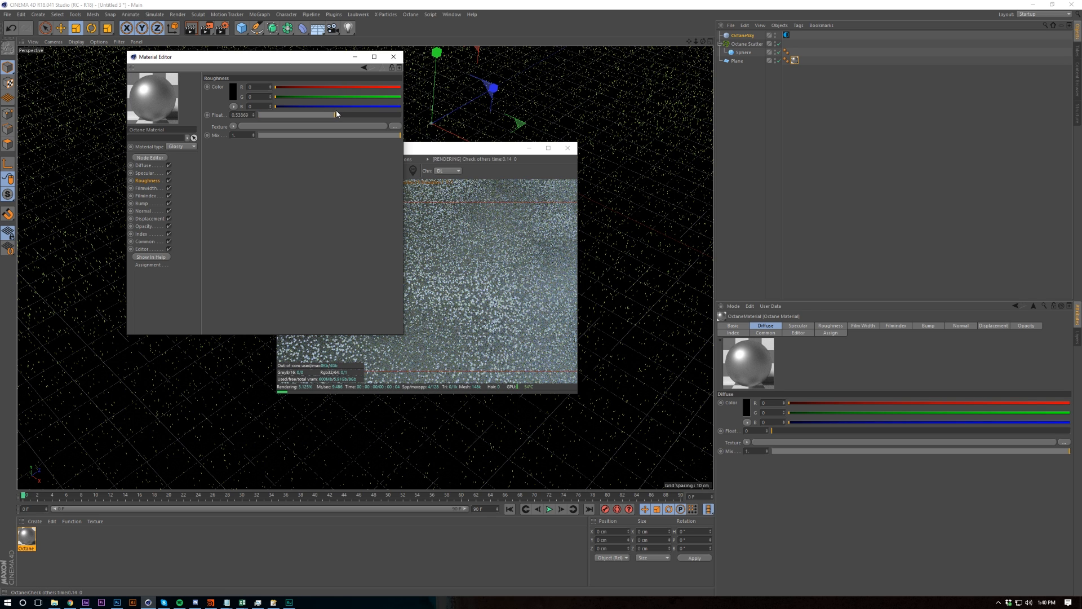
- Lower the plane material's specular float to about 0.10 and close the Material Editor
left_click(153, 172)
left_click(263, 115)
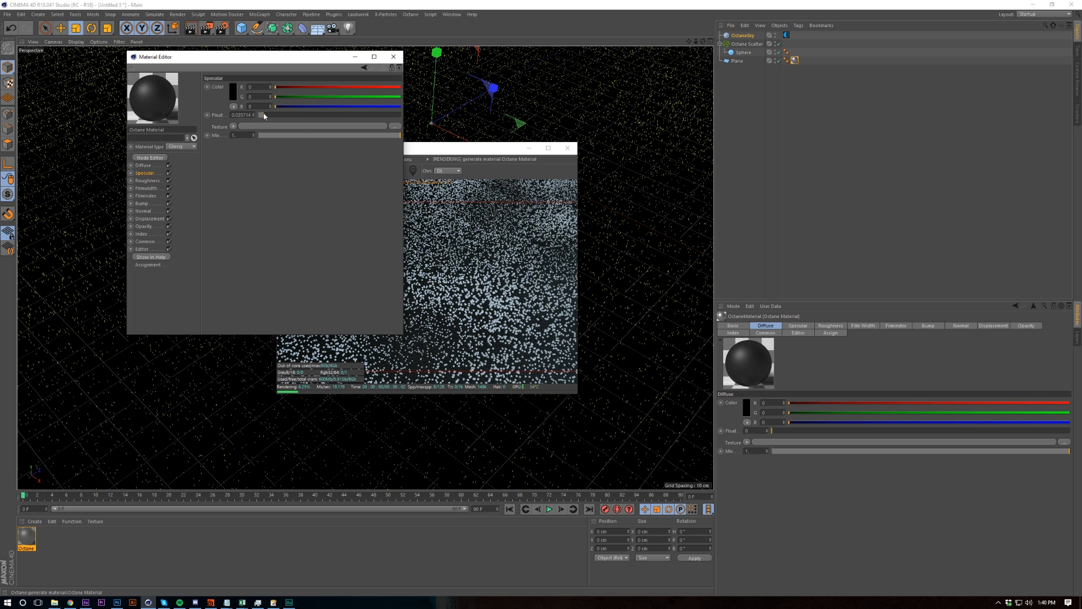
left_click_drag(264, 115, 271, 115)
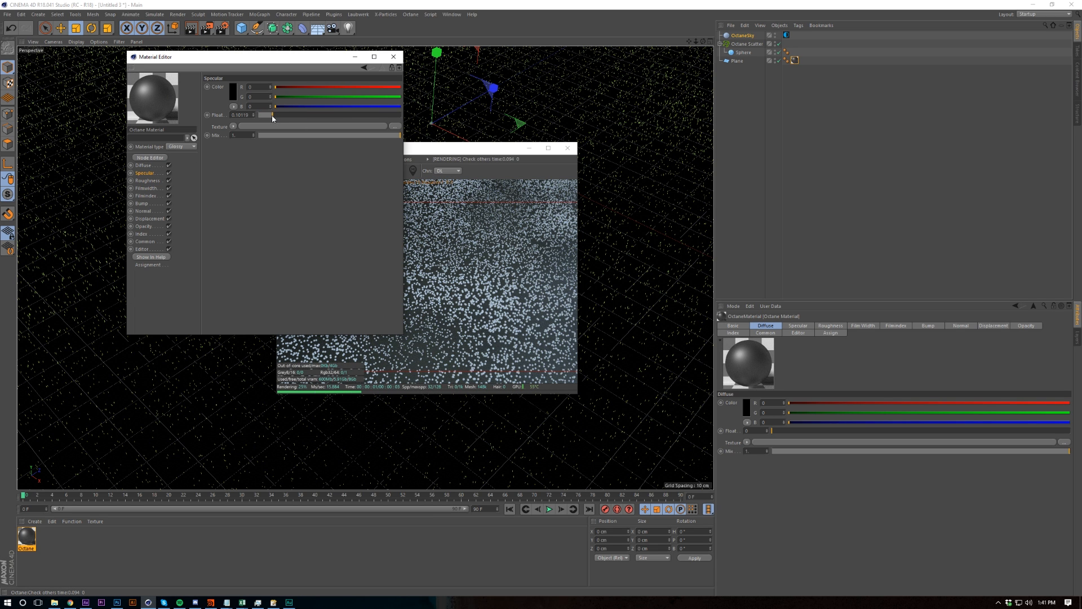
left_click(393, 57)
- Create a second Octane material and apply it to the Sphere under the Octane Scatter
left_click_drag(491, 148, 482, 187)
left_click(34, 521)
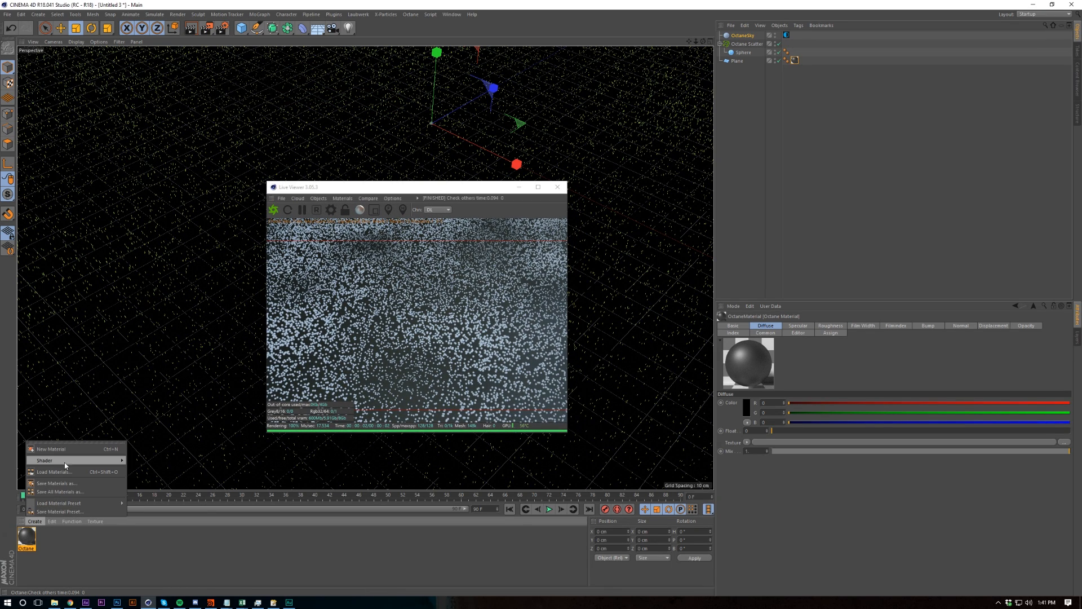
mouse_move(75, 459)
mouse_move(173, 440)
left_click(223, 438)
left_click_drag(28, 534, 744, 53)
- Change the sphere material's type to Glossy and set its index to 1
right_click_drag(196, 256, 333, 246, "alt")
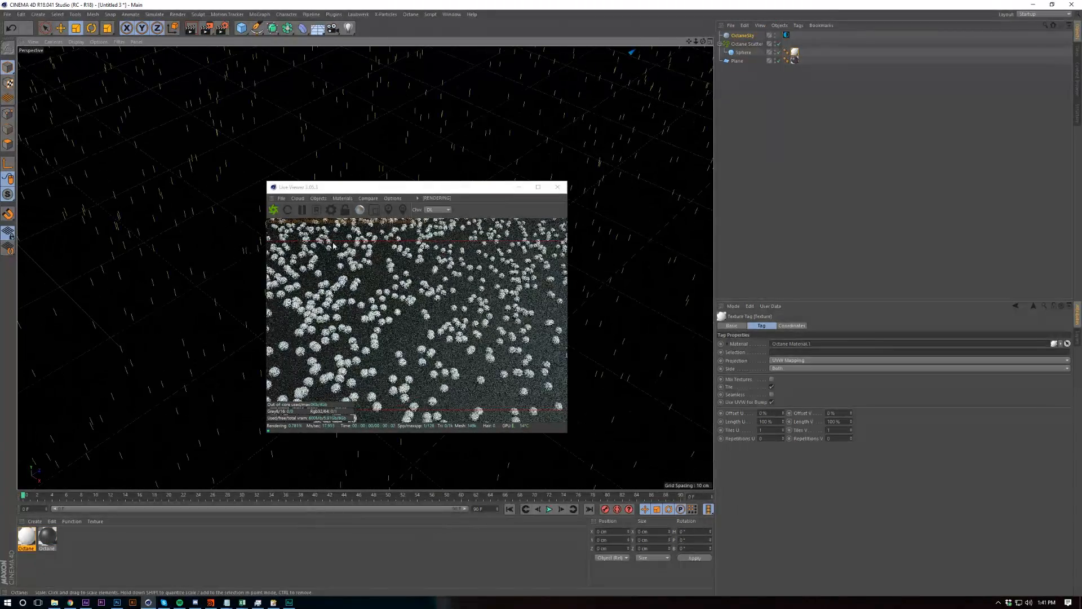
left_click(745, 53)
left_click(26, 536)
double_click(26, 537)
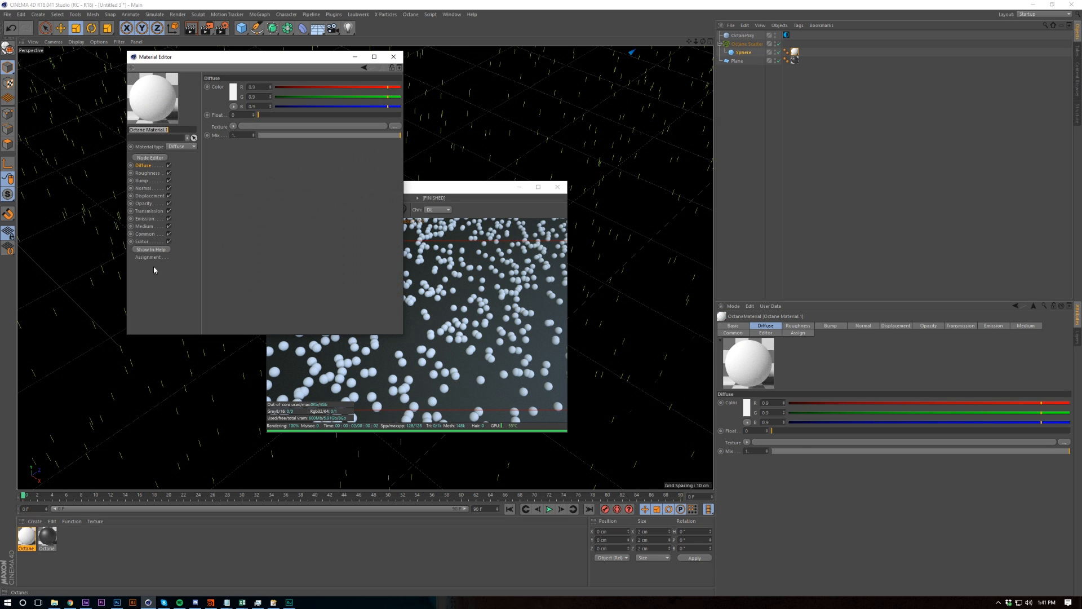
left_click(183, 148)
left_click(189, 164)
left_click(157, 233)
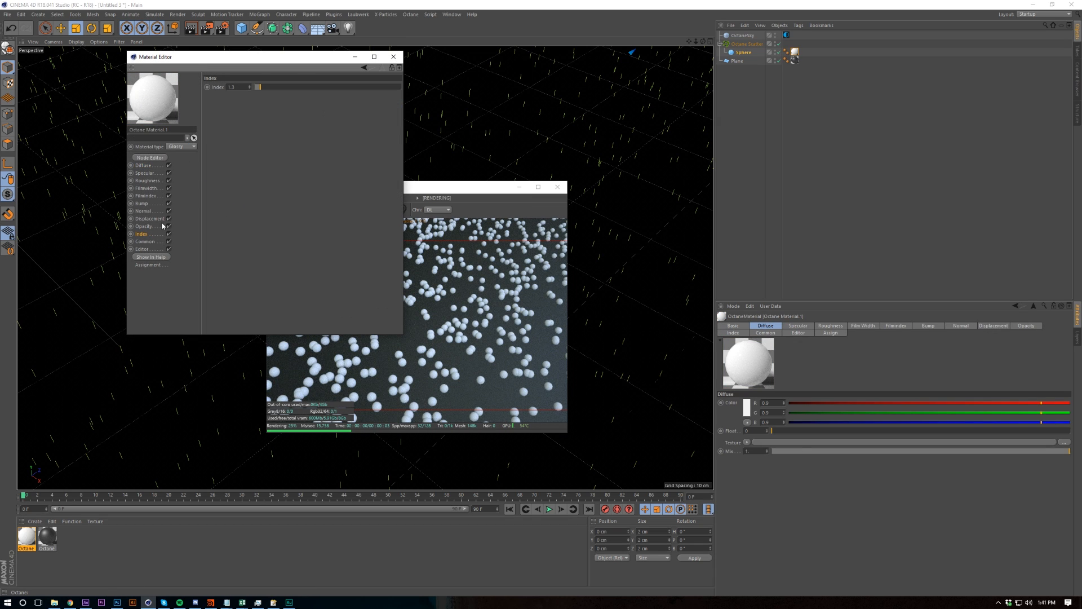
left_click_drag(258, 87, 253, 86)
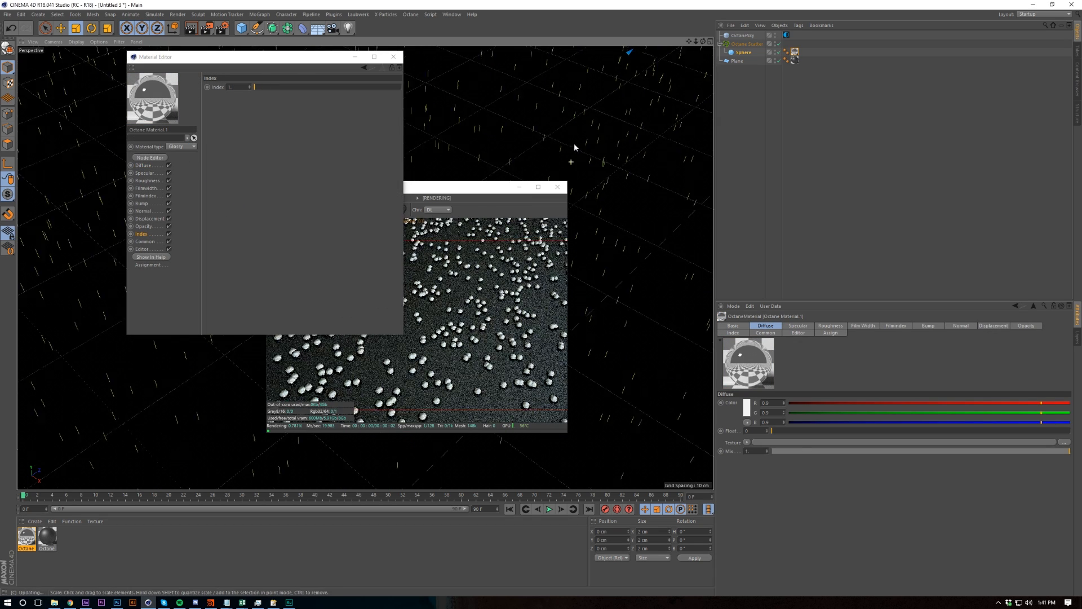
- Raise the sphere material's roughness float slightly and check the effect on the scattered spheres up close and from farther away
scroll(574, 141, "up", 5)
left_click(147, 181)
left_click_drag(258, 115, 262, 115)
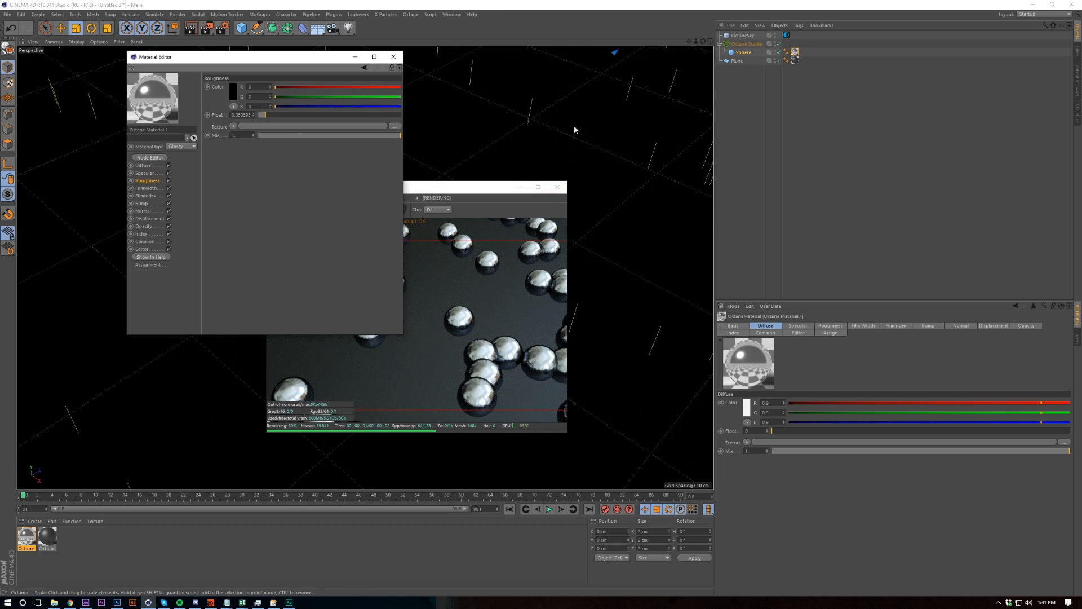
scroll(574, 129, "down", 5)
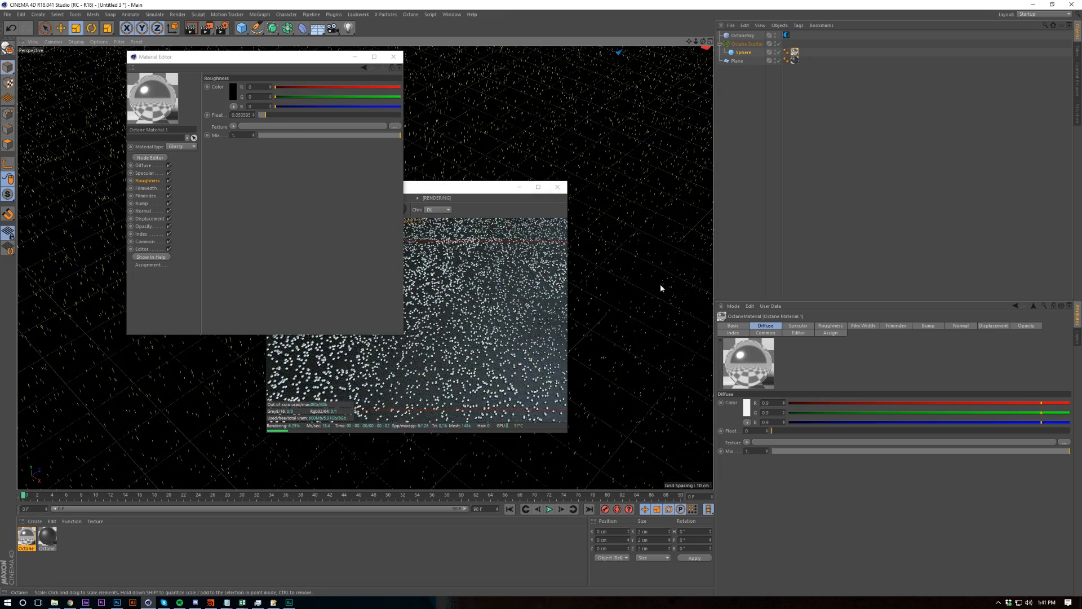
- Set the Octane Scatter's distribution count to 200000
left_click(744, 44)
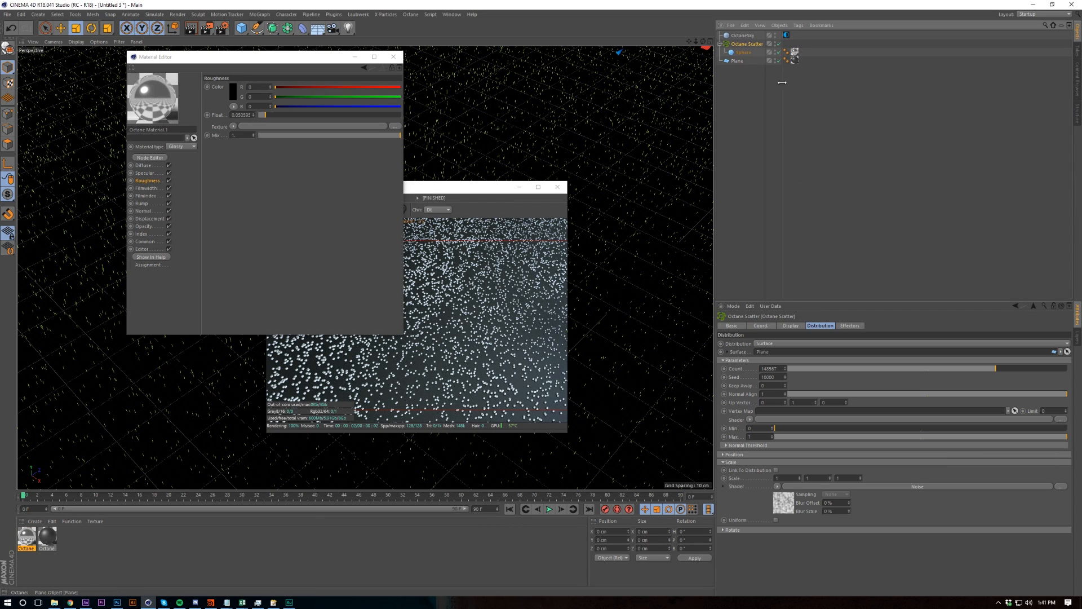
key("alt+Tab")
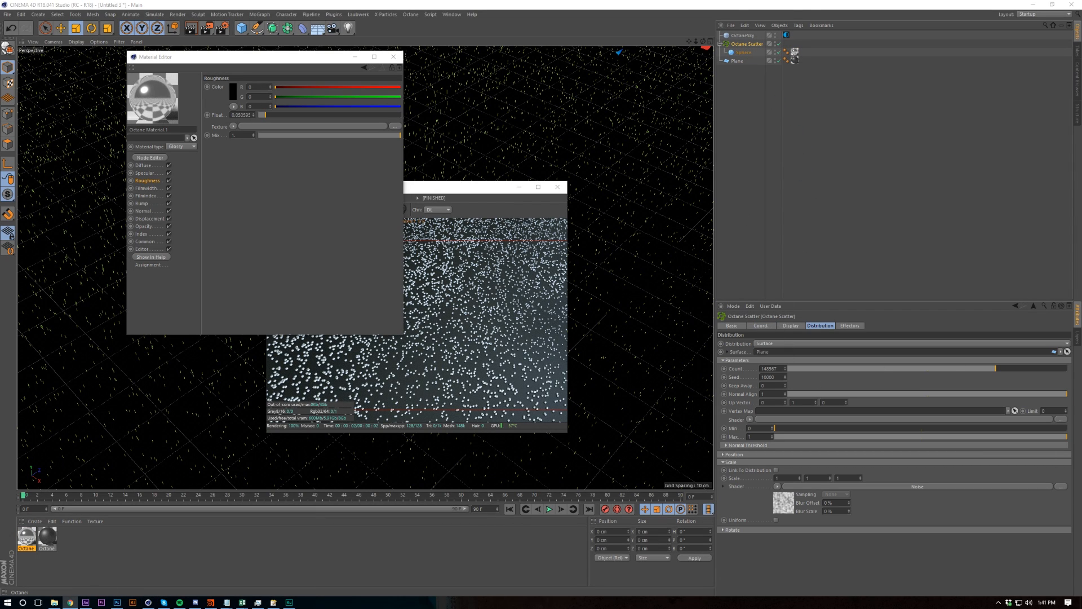
left_click(772, 369)
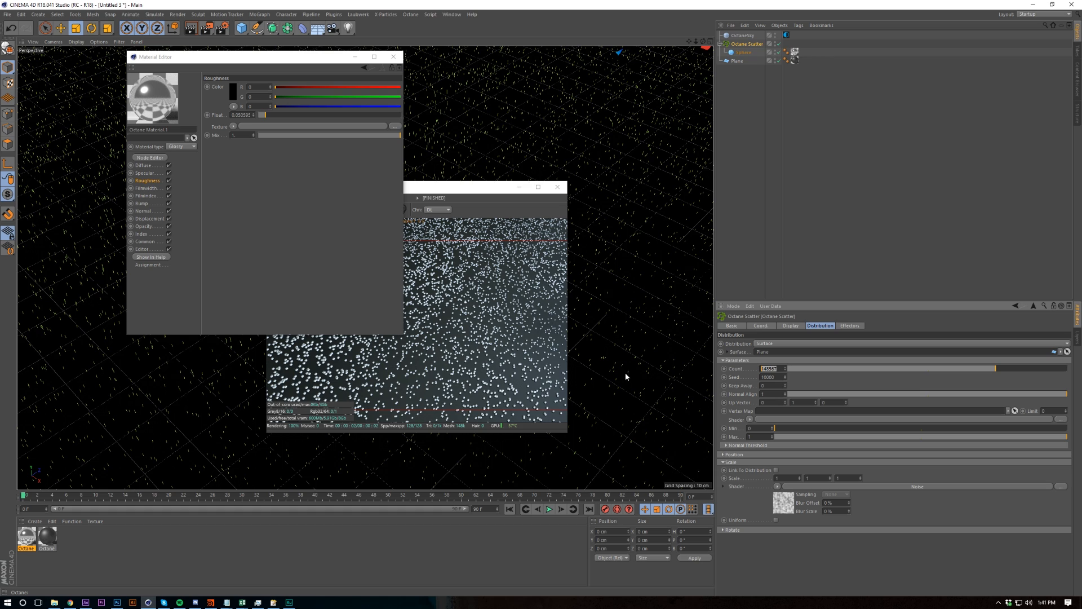
type("200000")
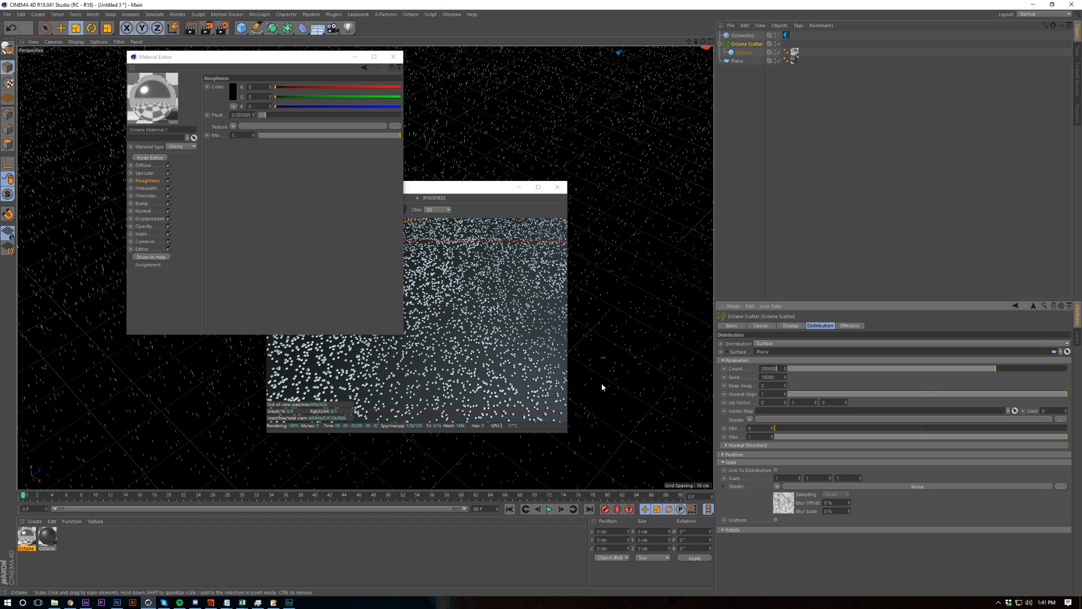
key("Return")
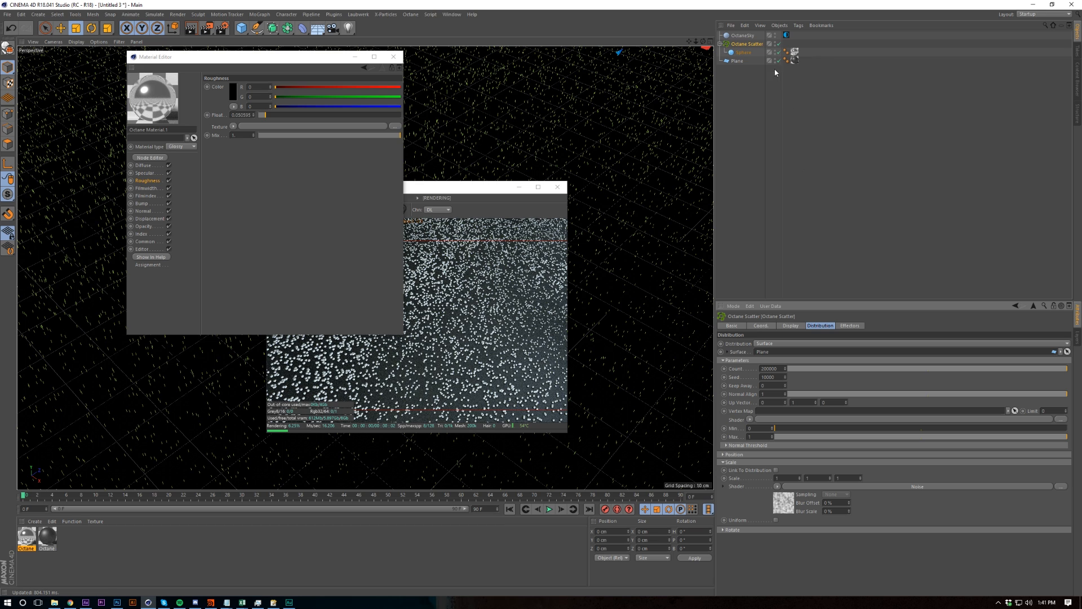
- Scale the plane up to spread the spheres out, and close the Material Editor
left_click(736, 61)
left_click_drag(662, 237, 710, 237)
left_click_drag(608, 282, 611, 282)
left_click(394, 59)
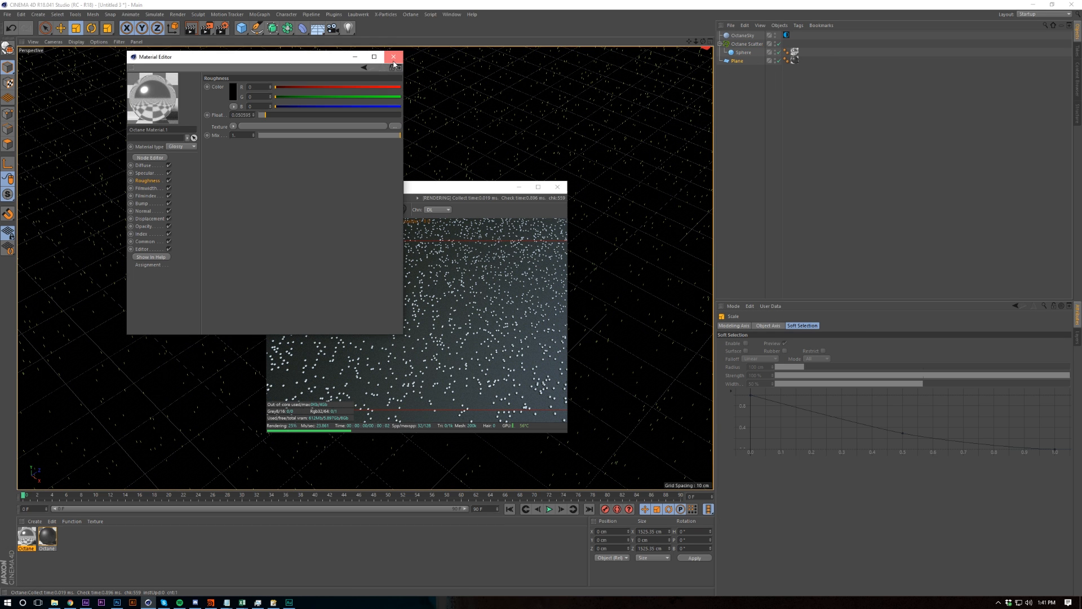
left_click_drag(460, 191, 408, 198)
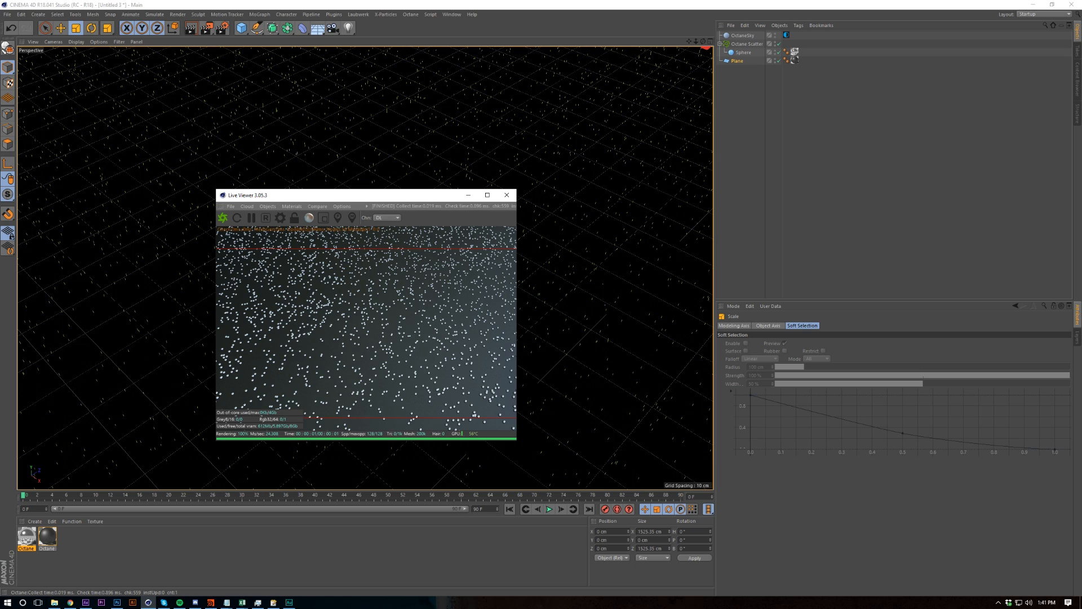
- Add a MoGraph Random effector and assign it to the Octane Scatter's effectors
left_click(744, 44)
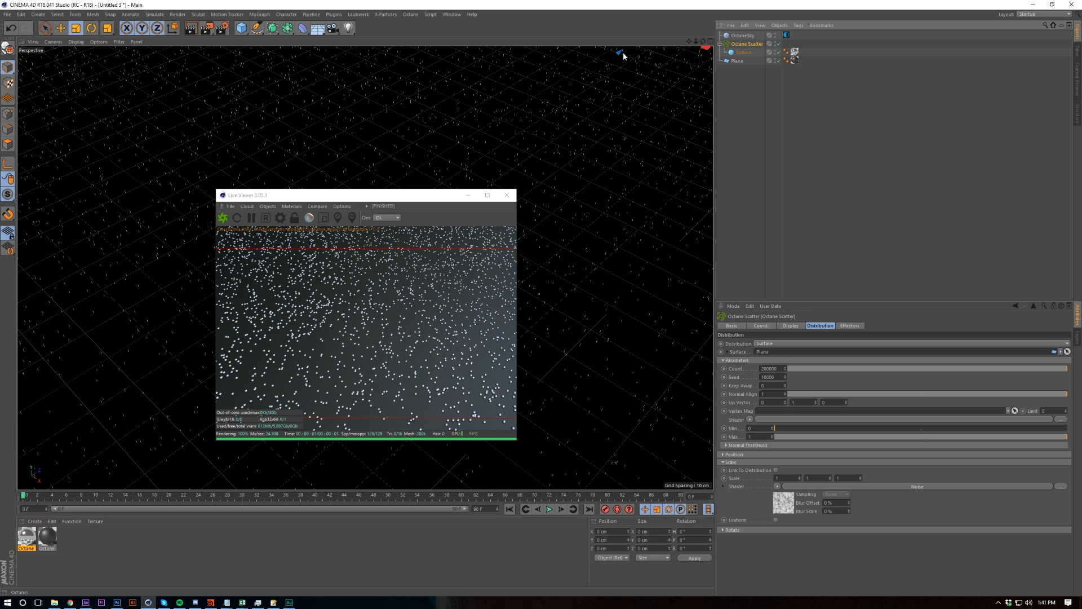
left_click(273, 17)
mouse_move(293, 27)
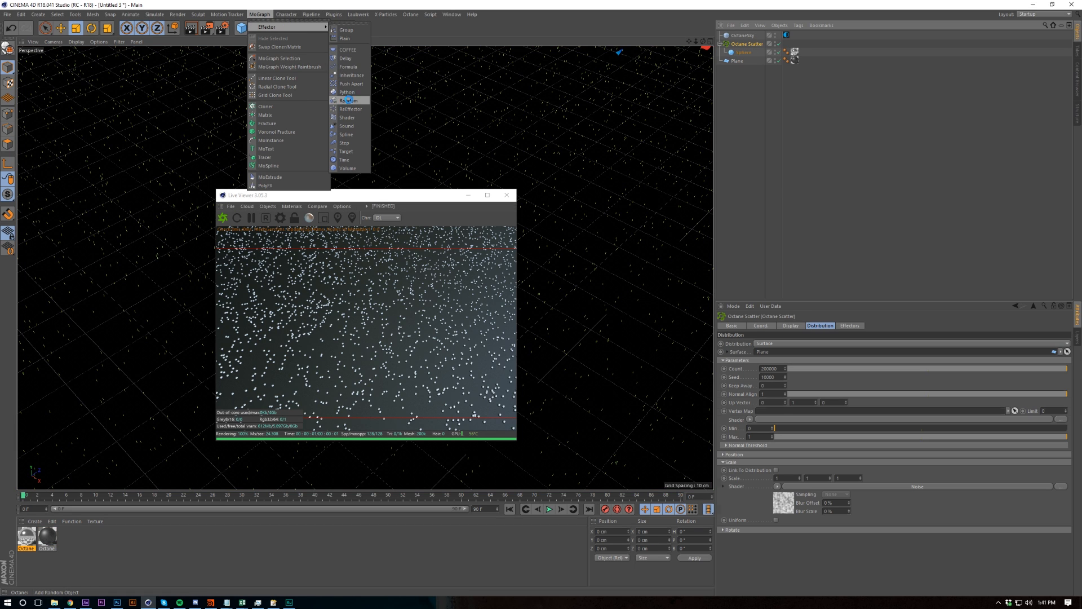
left_click(348, 100)
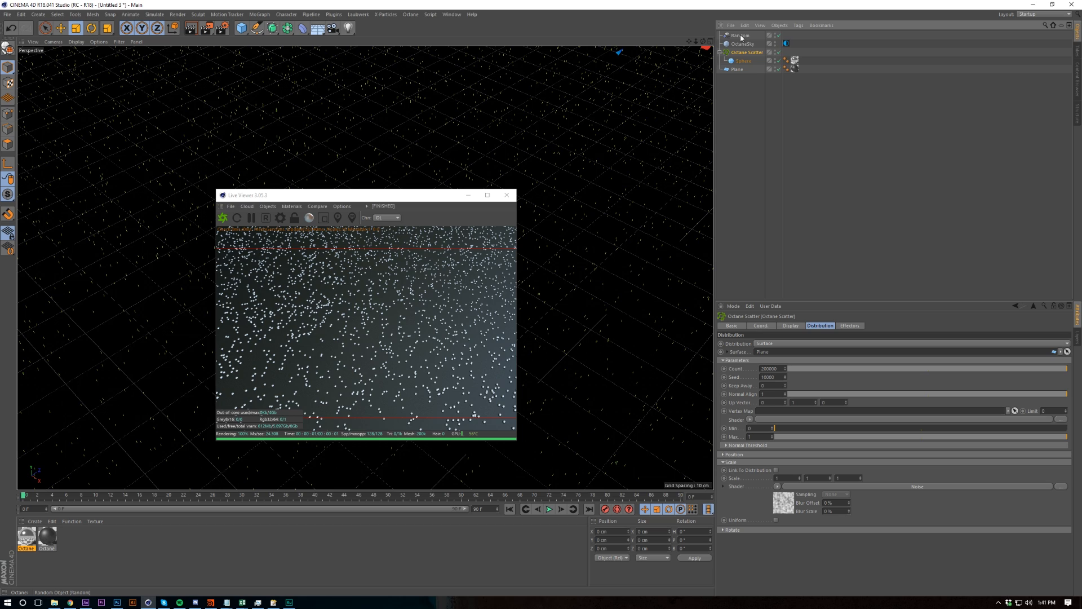
left_click(859, 326)
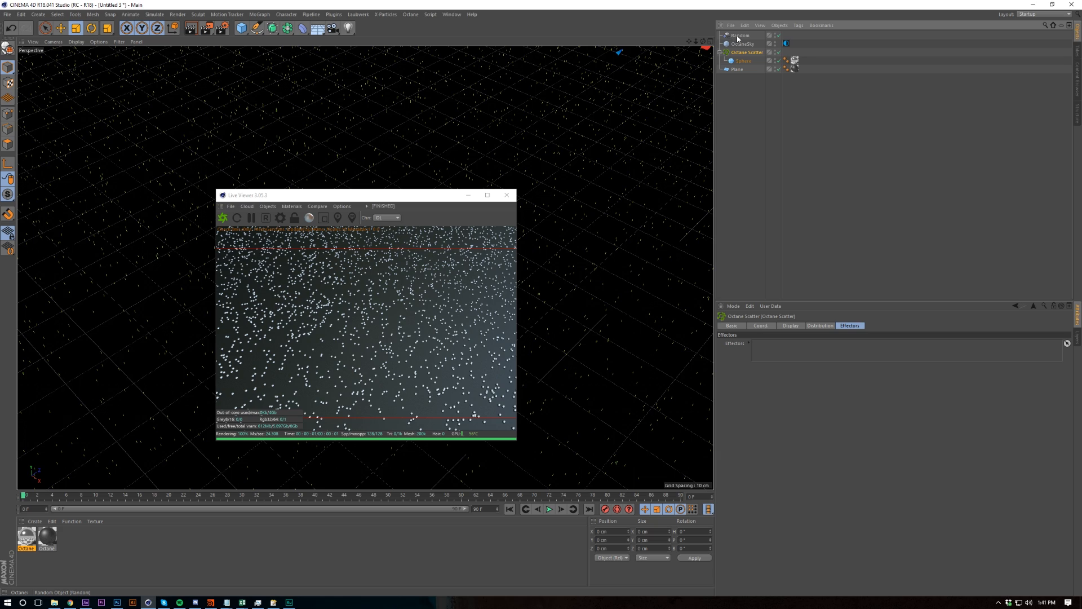
left_click_drag(800, 370, 801, 356)
left_click_drag(799, 353, 799, 353)
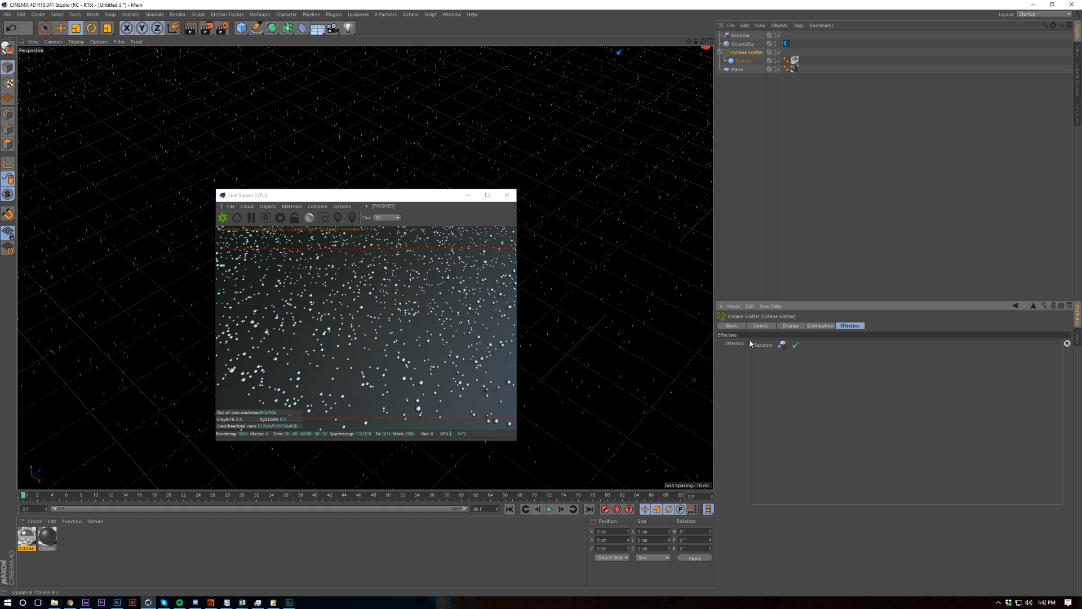
- Review the scale Noise shader's noise types and replace the shader with the Octane Noise texture
left_click(823, 327)
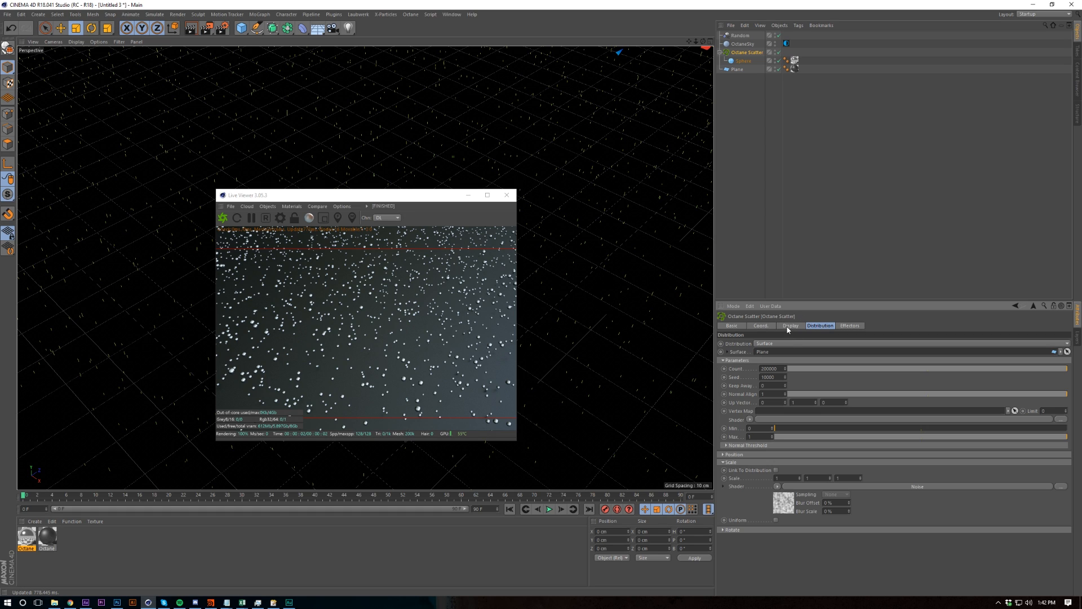
left_click(783, 501)
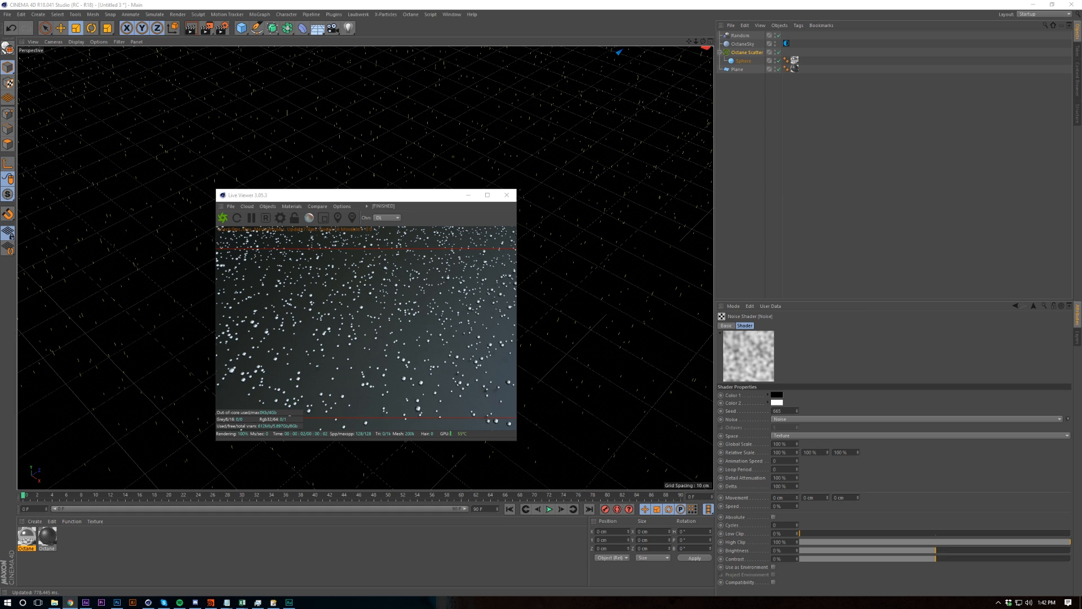
left_click(787, 420)
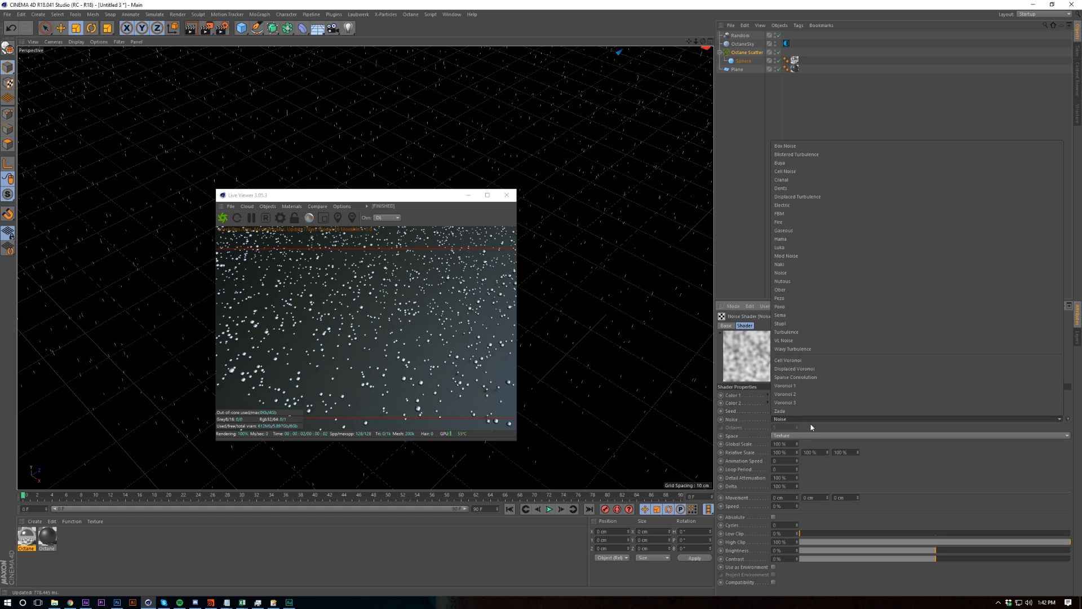
left_click(1067, 419)
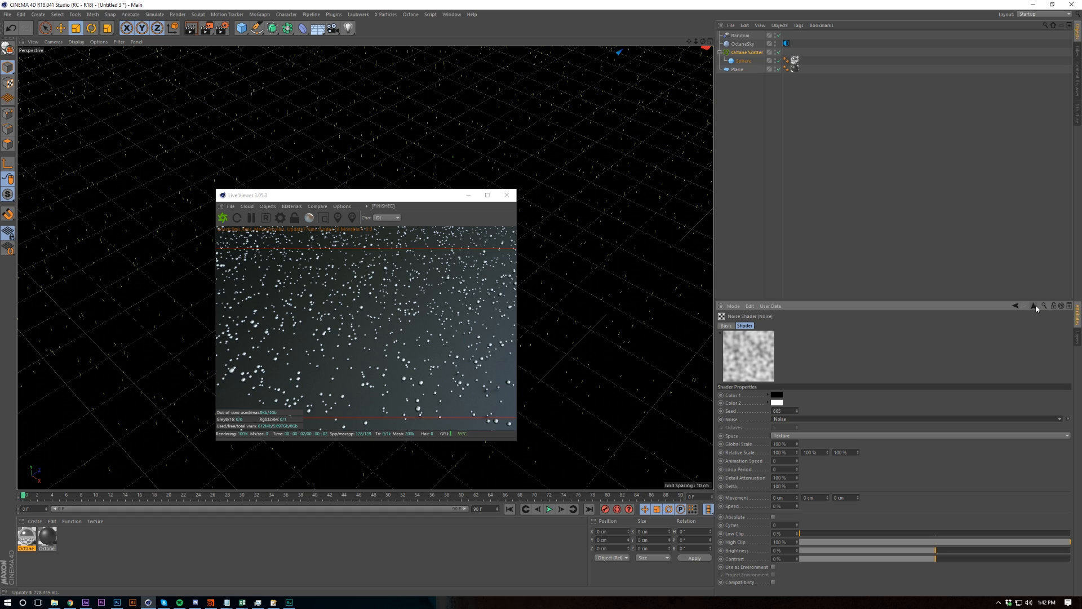
left_click(1035, 307)
left_click(777, 487)
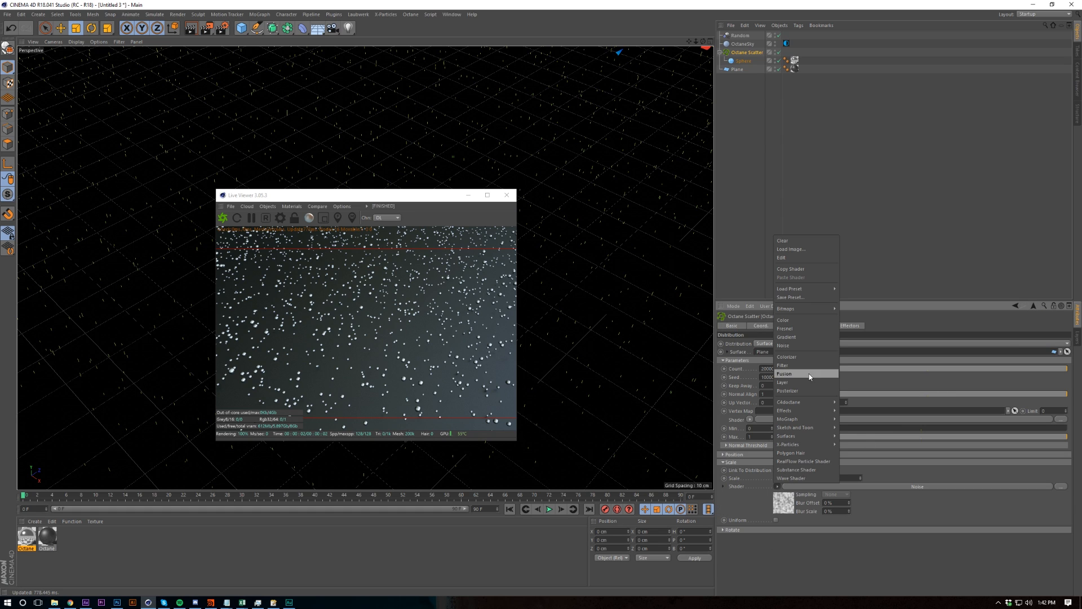
mouse_move(800, 402)
left_click(863, 471)
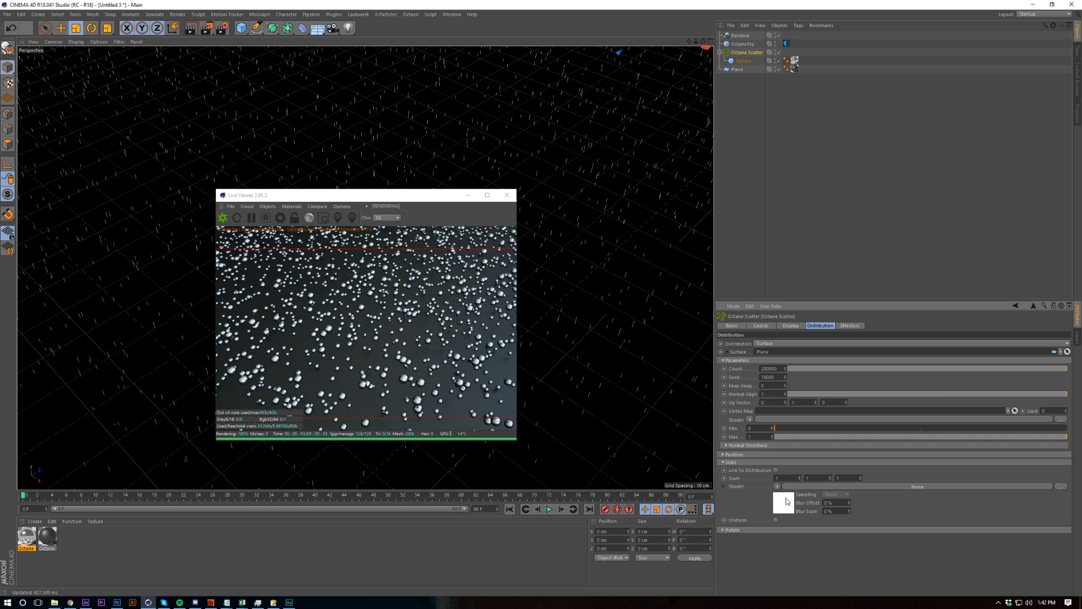
- Disable the Random effector and try raising the scale noise texture's contrast to 1000
left_click(779, 35)
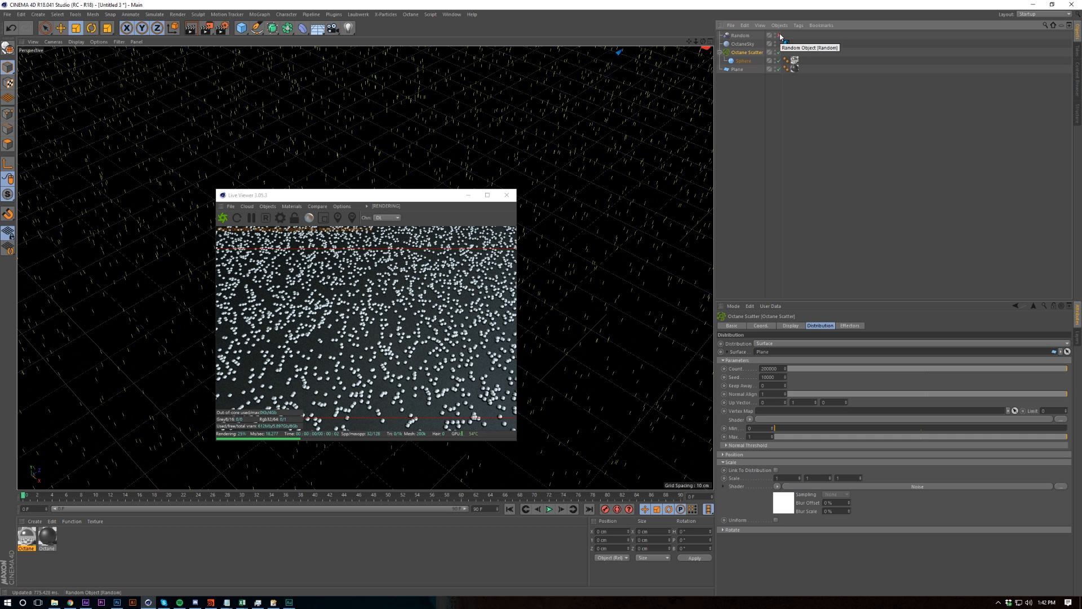
left_click(787, 507)
left_click_drag(849, 366, 1073, 367)
key("ctrl+z")
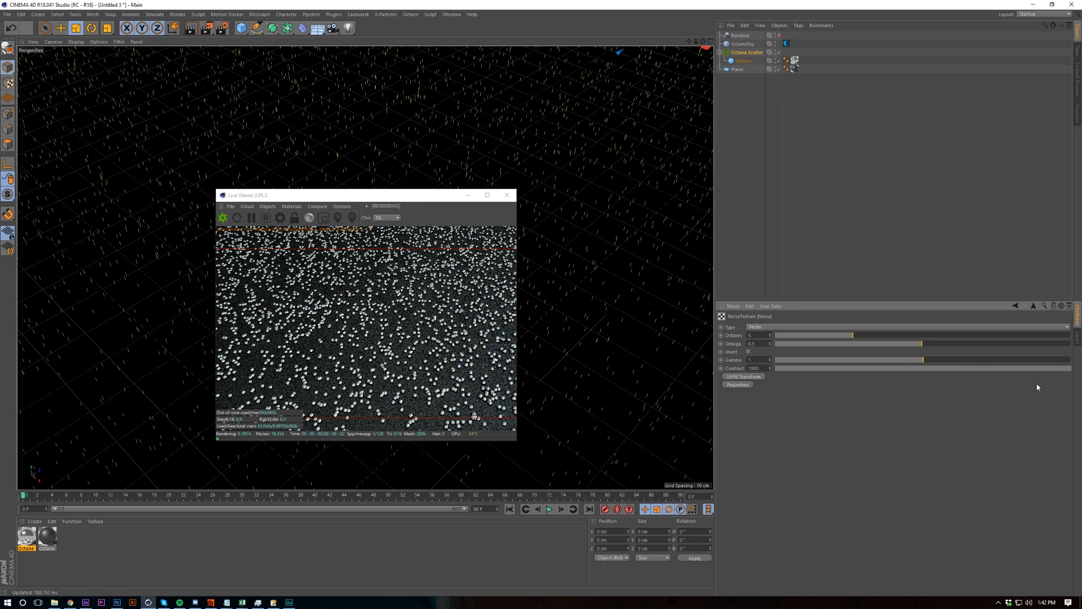
- Replace the Octane Scatter's scale shader with the standard Noise shader and set its contrast to 43%
left_click(1033, 306)
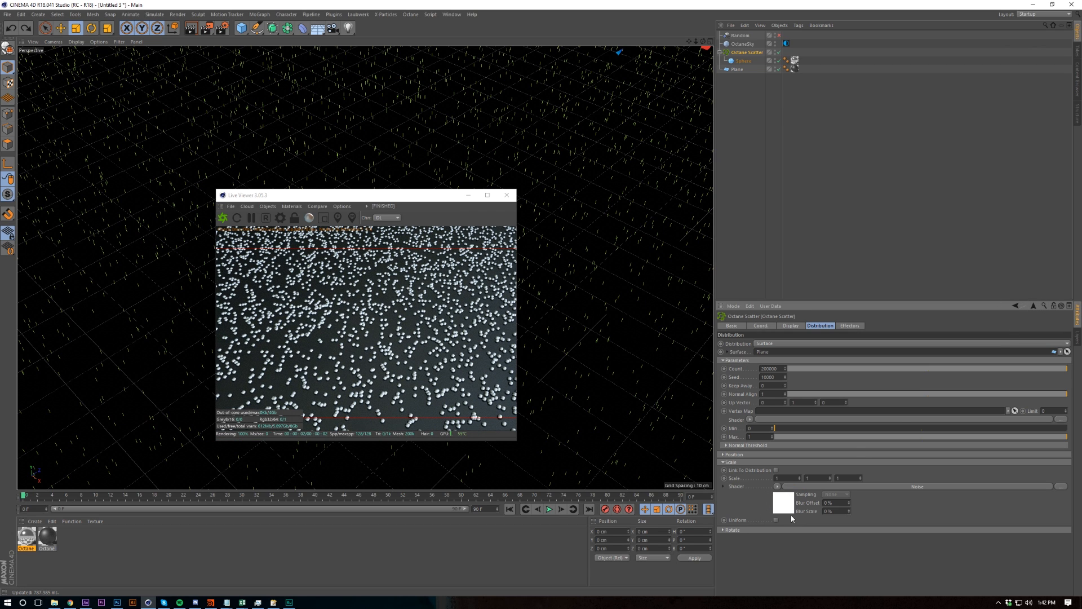
left_click(777, 487)
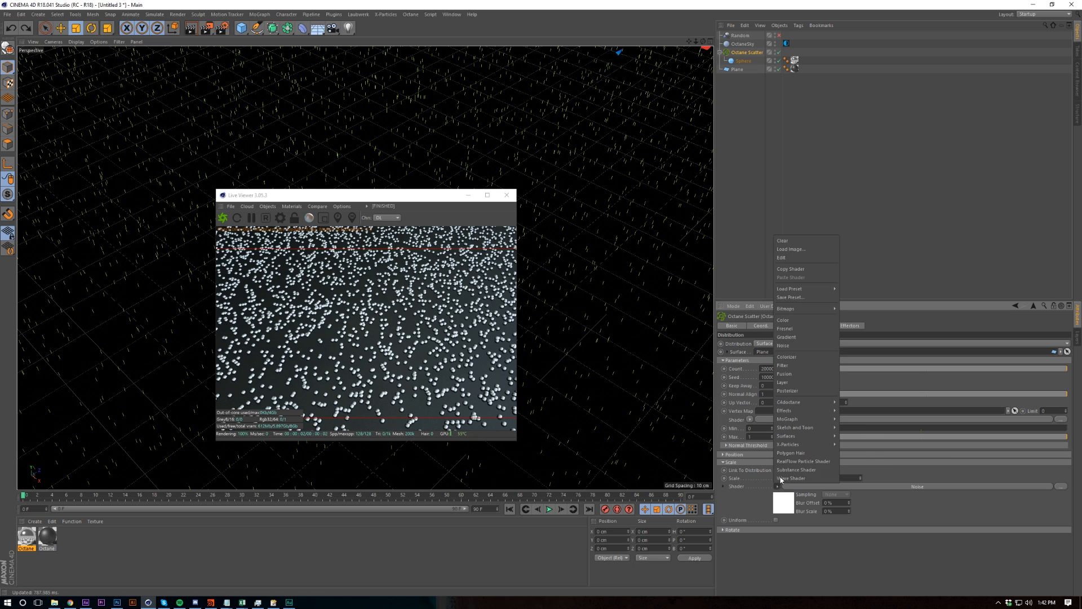
left_click(790, 346)
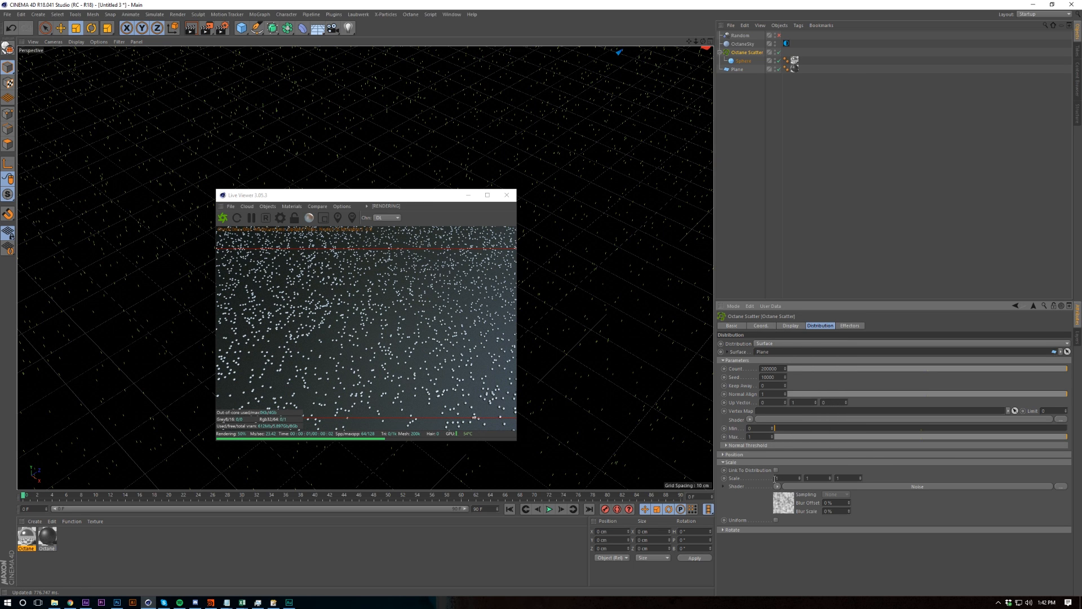
left_click(783, 500)
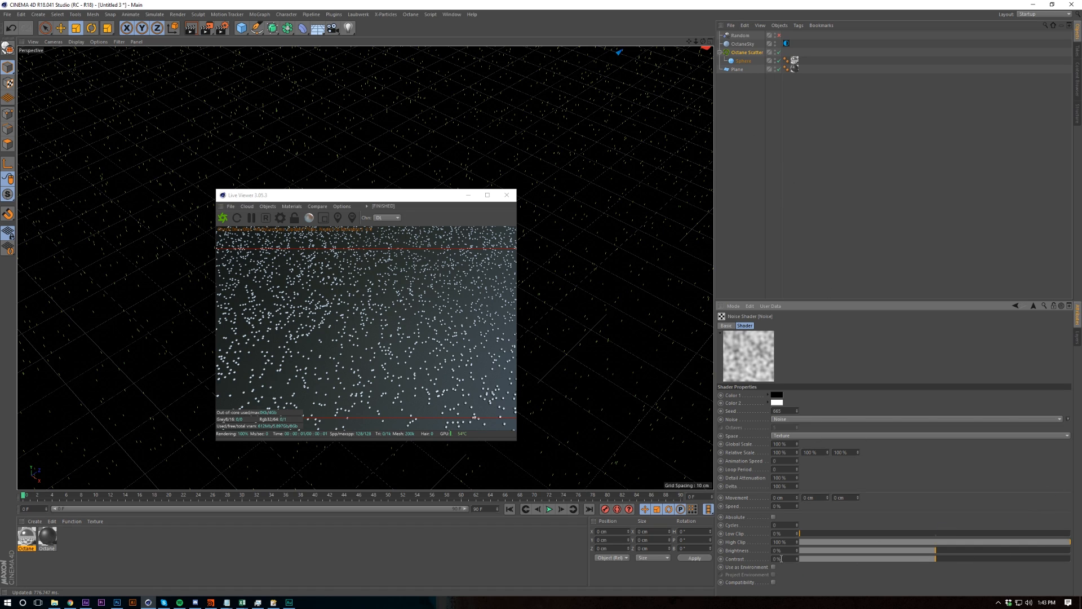
type("43")
key("Return")
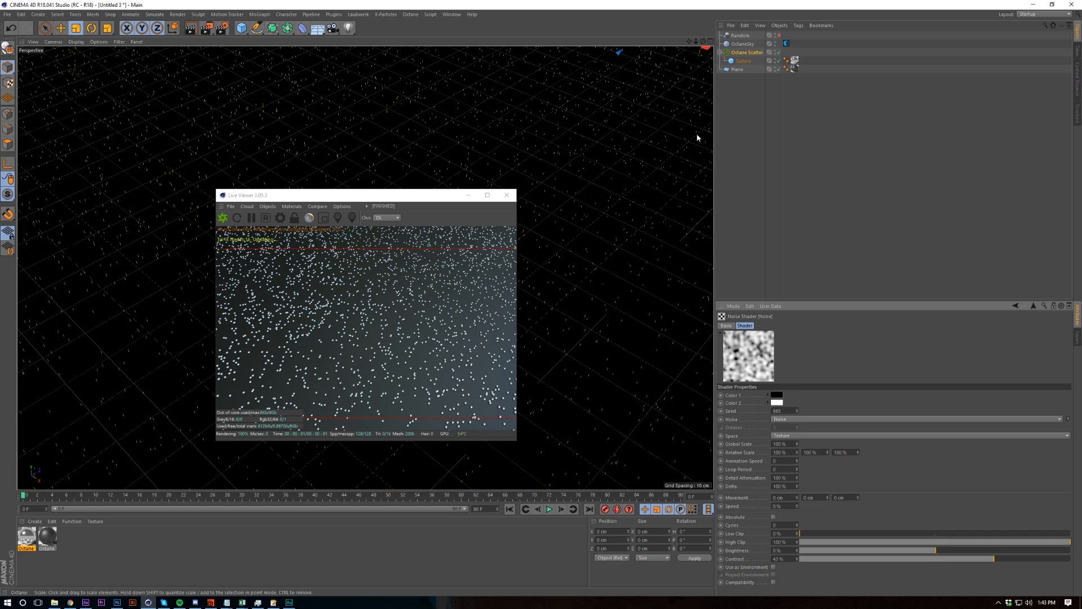
- Change the scale shader's noise type to Ober and move the Live Viewer aside
left_click(810, 420)
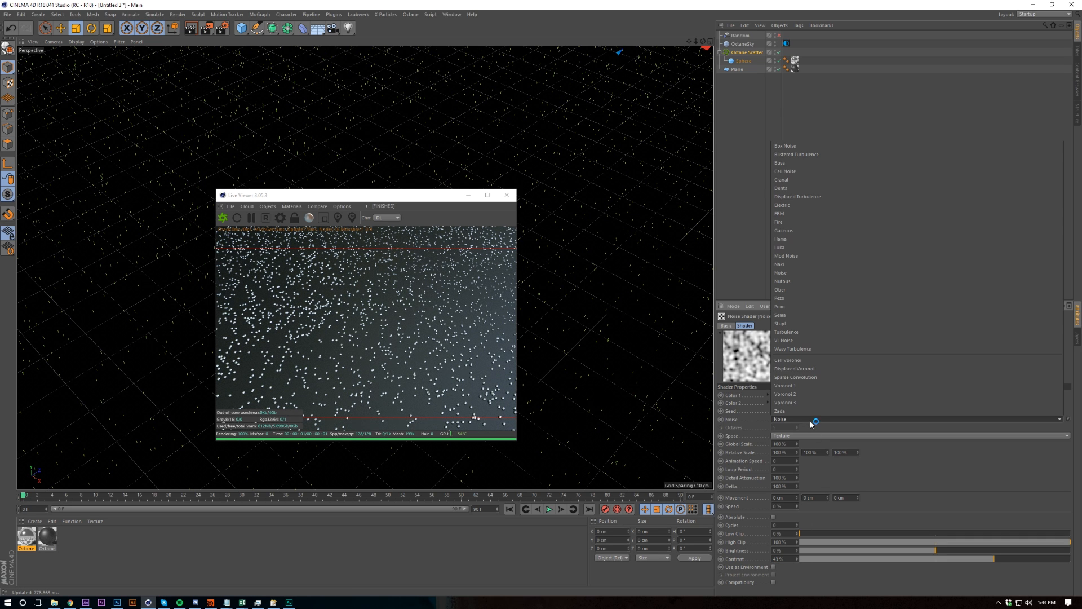
left_click(798, 290)
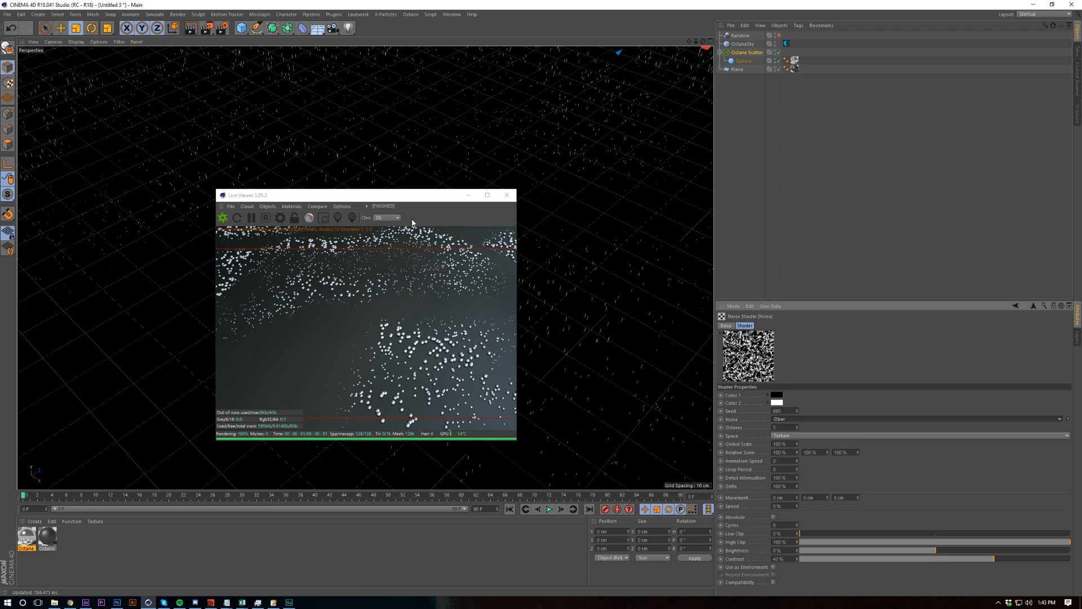
left_click_drag(393, 196, 518, 207)
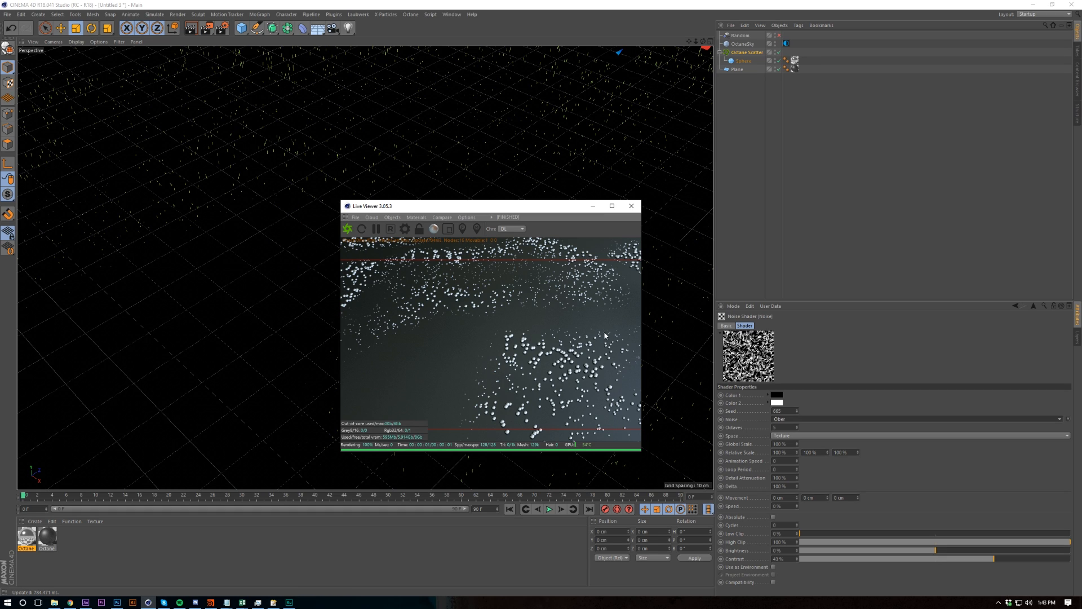
middle_click_drag(228, 221, 244, 282, "alt")
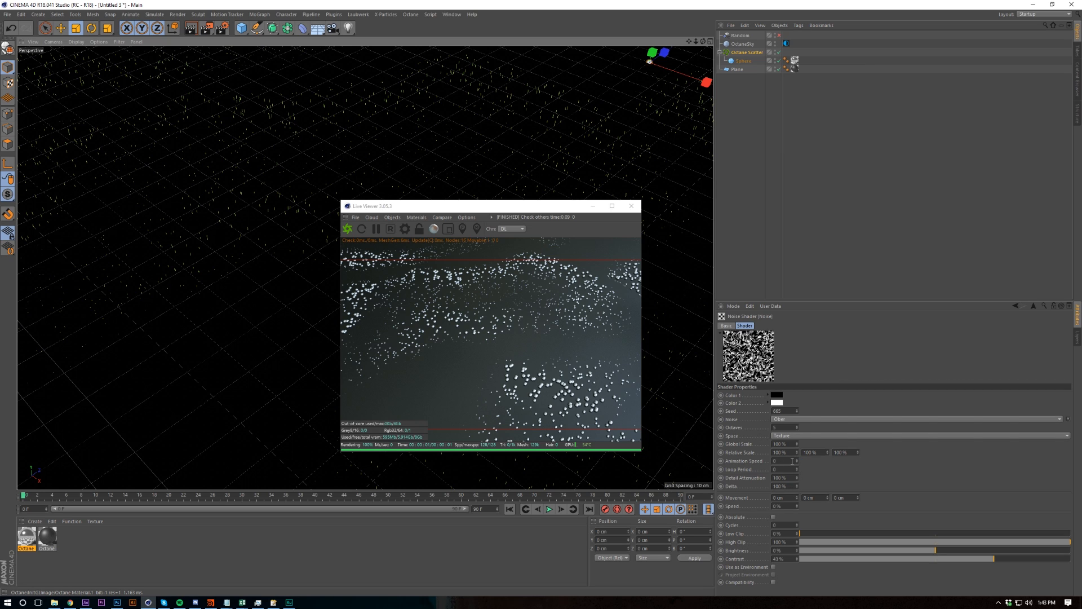
- Set the Ober noise's animation speed to 3 and animate the shader preview
left_click_drag(797, 461, 796, 461)
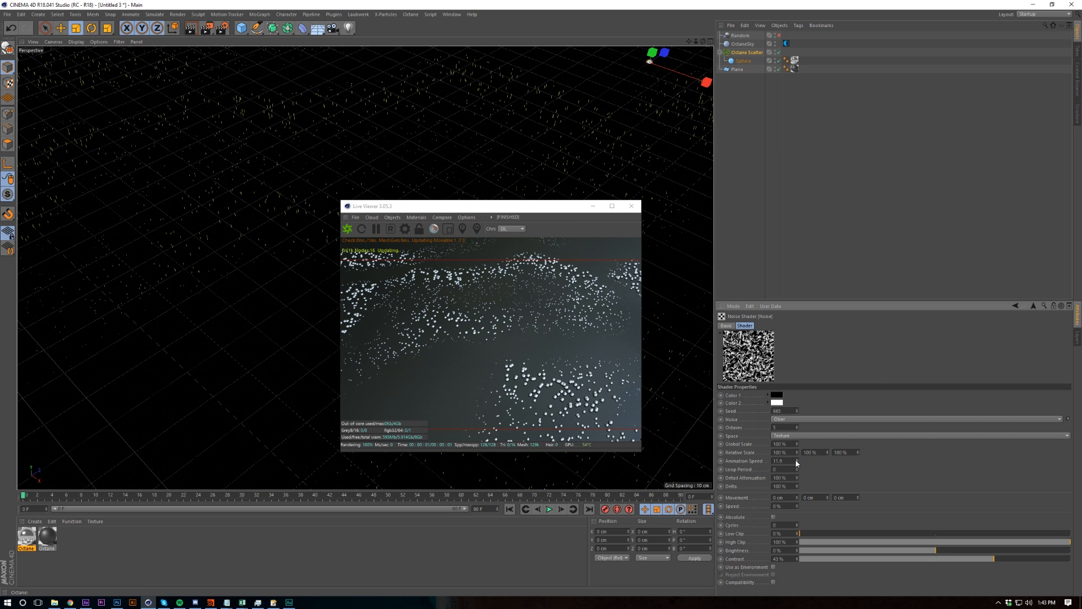
double_click(786, 460)
type("3")
key("Return")
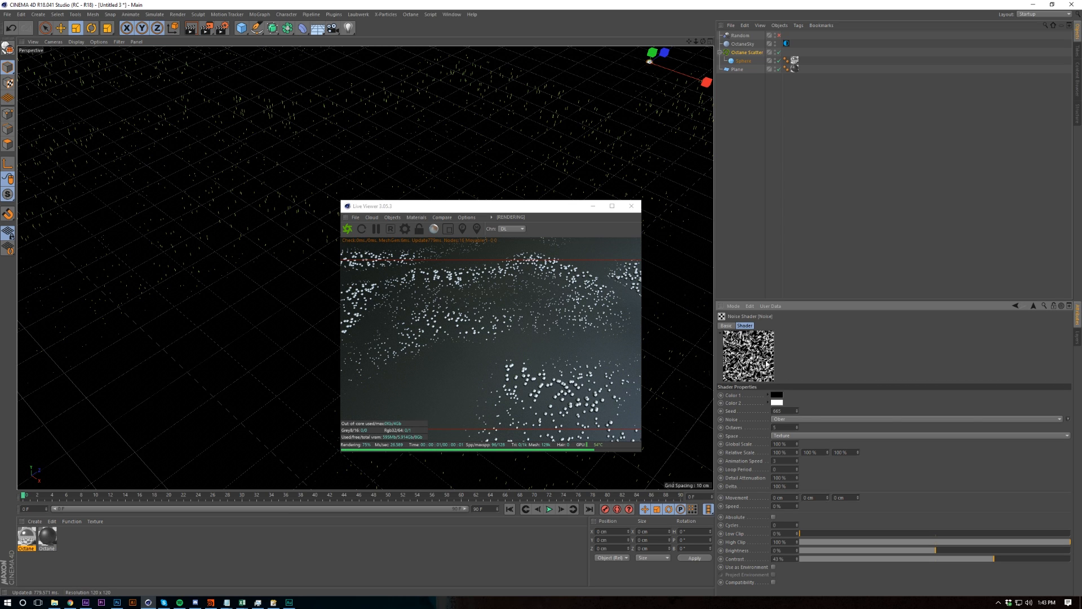
right_click(767, 361)
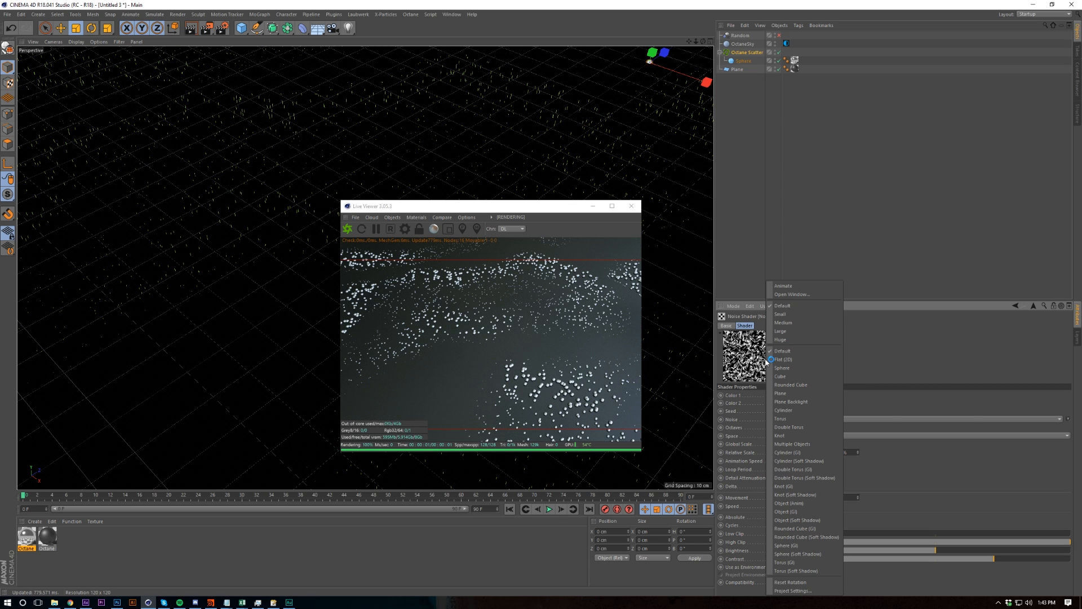
left_click(798, 286)
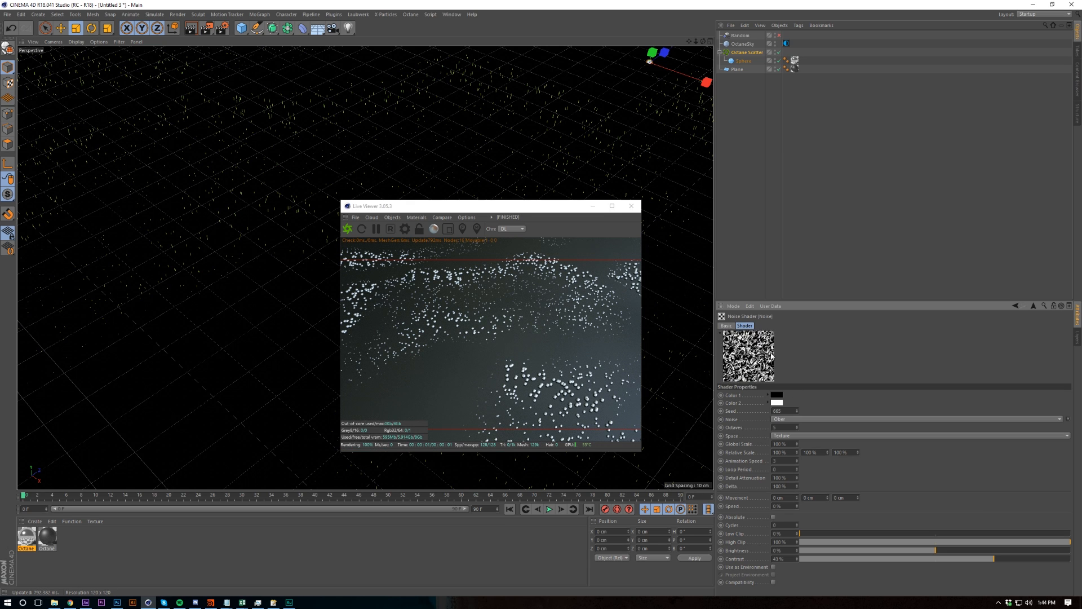
- Preview the timeline playback, reset the scale noise's animation speed to 0, and keyframe it at frame 0
left_click(549, 508)
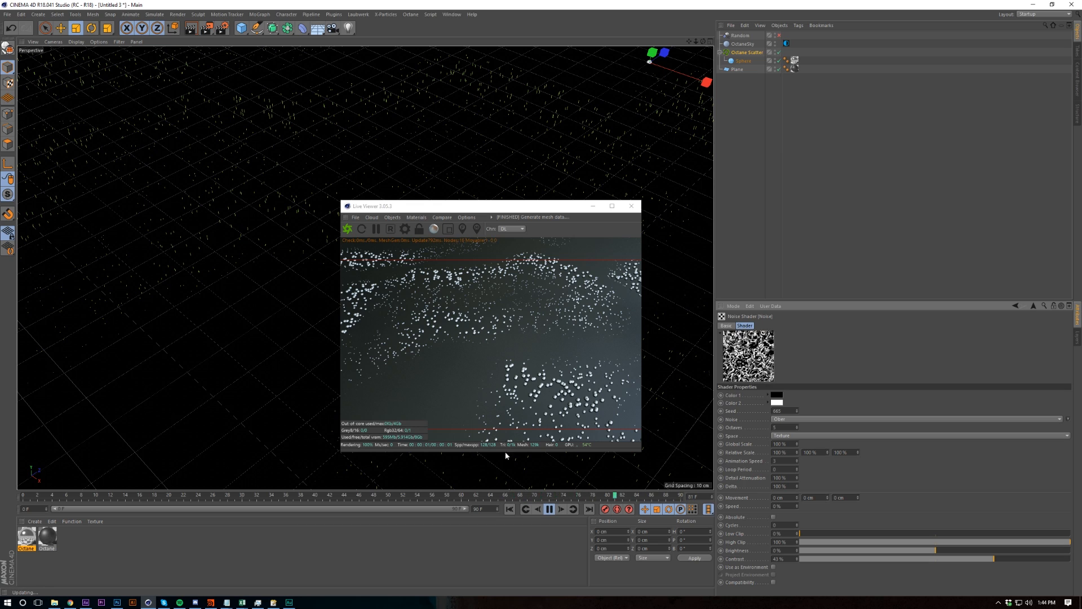
left_click(555, 509)
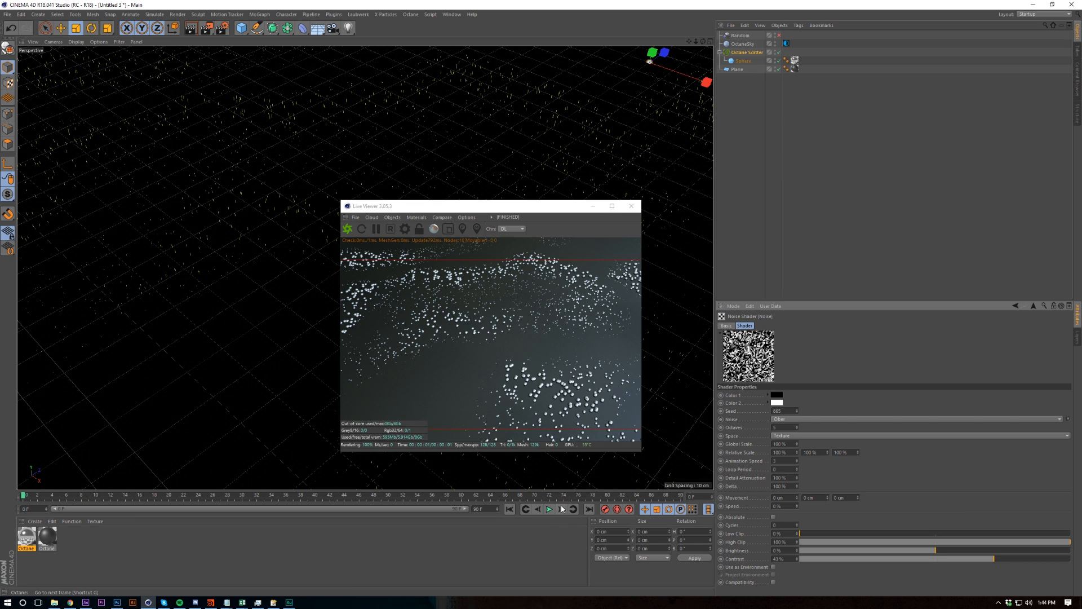
key("ctrl+z")
right_click(769, 368)
left_click(796, 285)
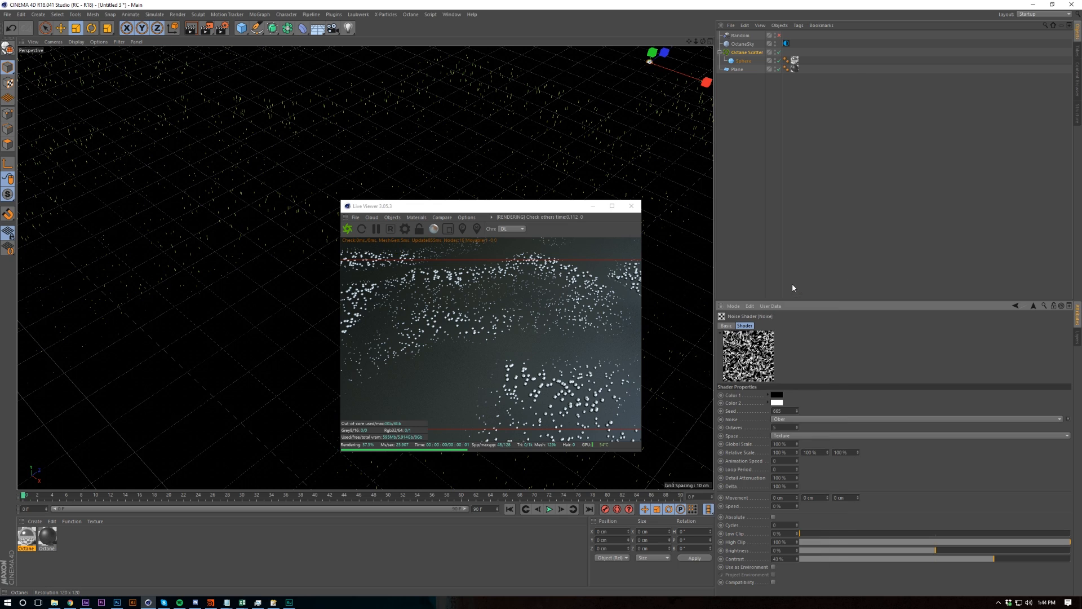
left_click(721, 461)
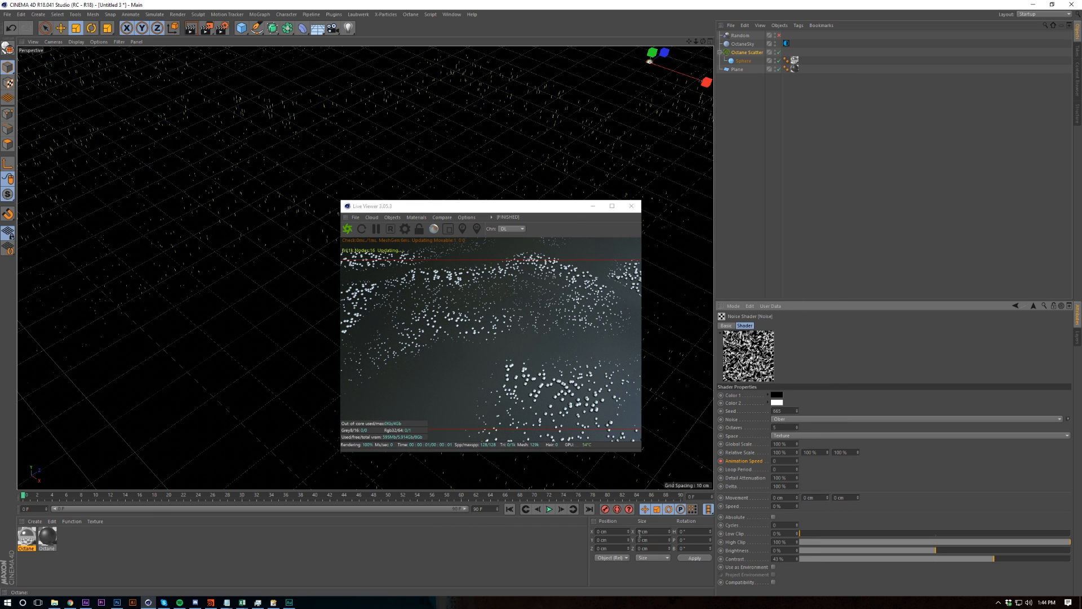
- Set the timeline's end frame to 240 and extend the preview range over the full length
left_click_drag(483, 514, 363, 512)
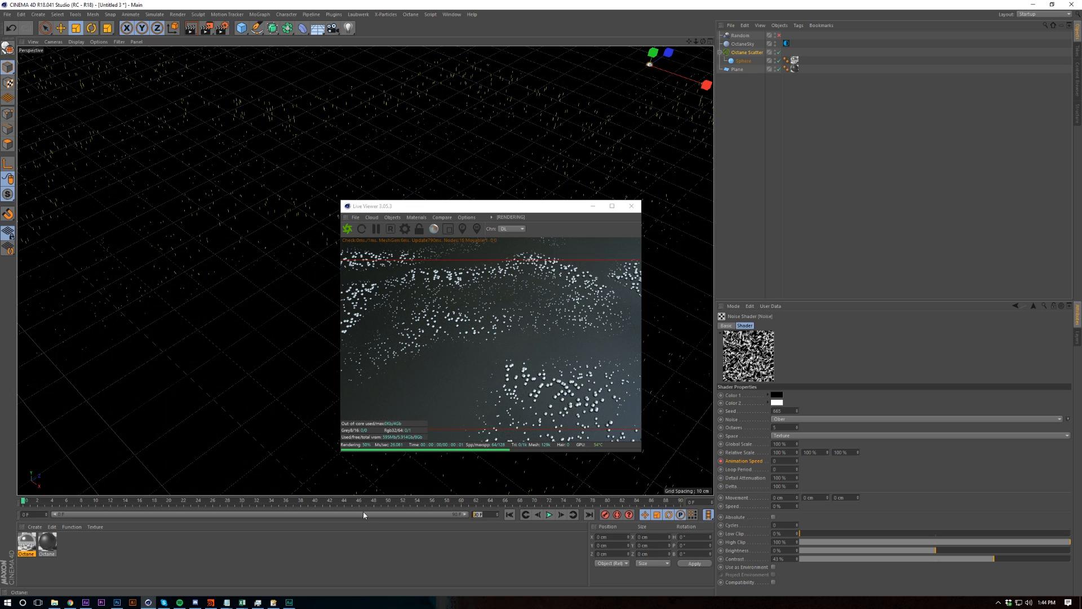
type("240")
key("Return")
left_click_drag(221, 516, 468, 514)
- Keyframe the scale noise's animation speed at 0.1 on the last frame, 240
left_click(589, 515)
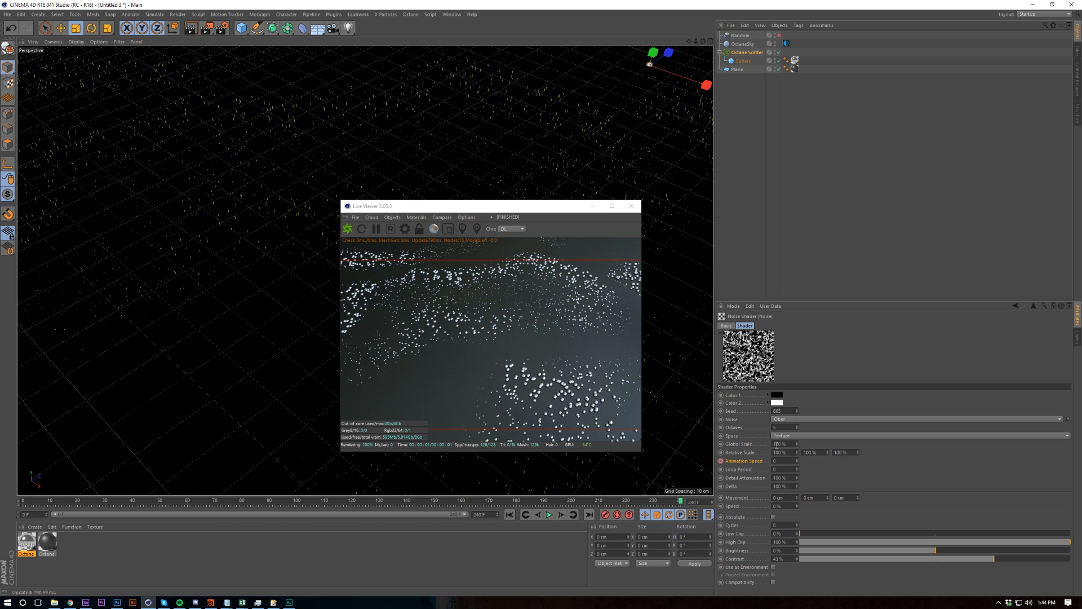
left_click(790, 463)
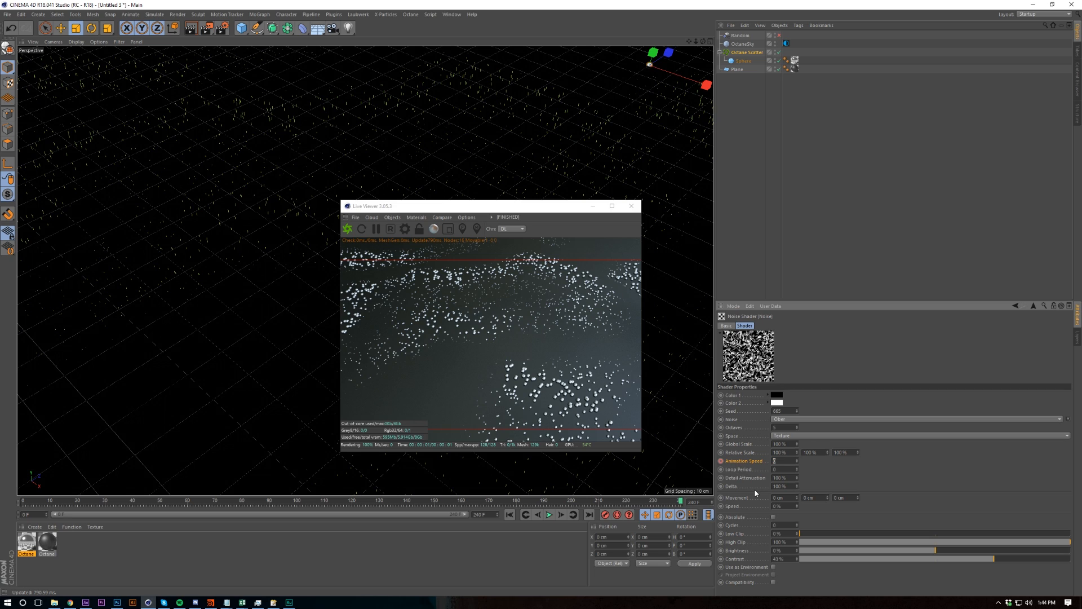
type("0.1")
key("Return")
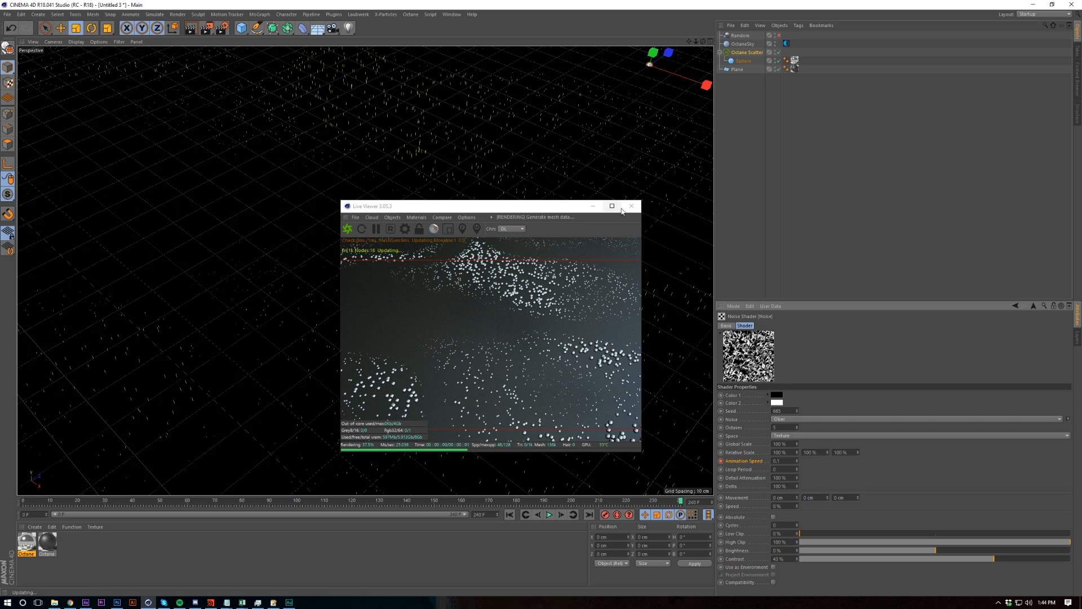
- Close the Live Viewer and compare the scattered instances in the viewport at the start and end of the animation
left_click(550, 514)
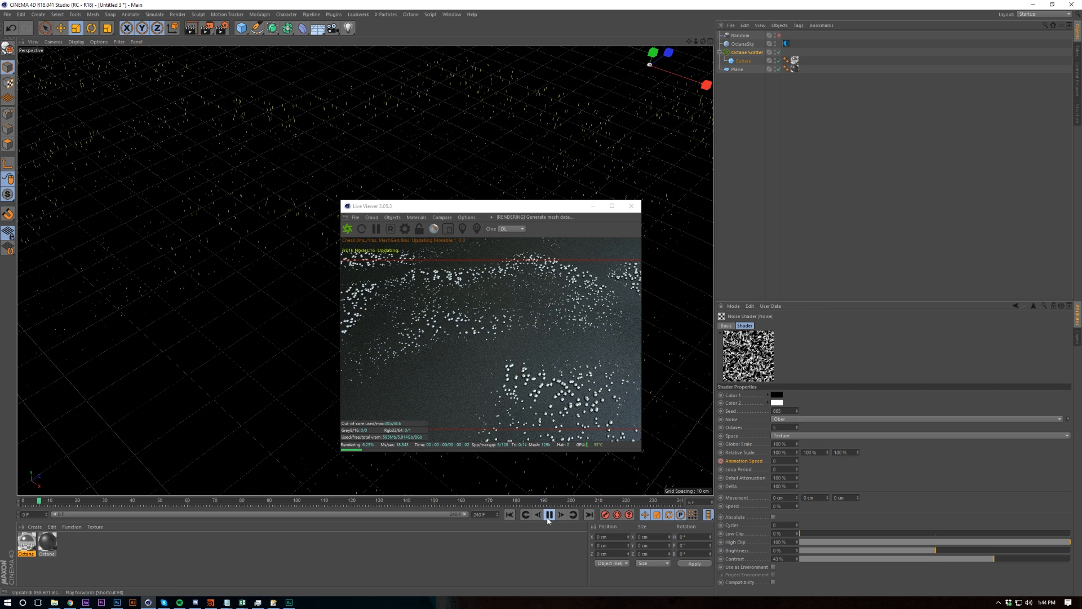
left_click(550, 515)
left_click(633, 207)
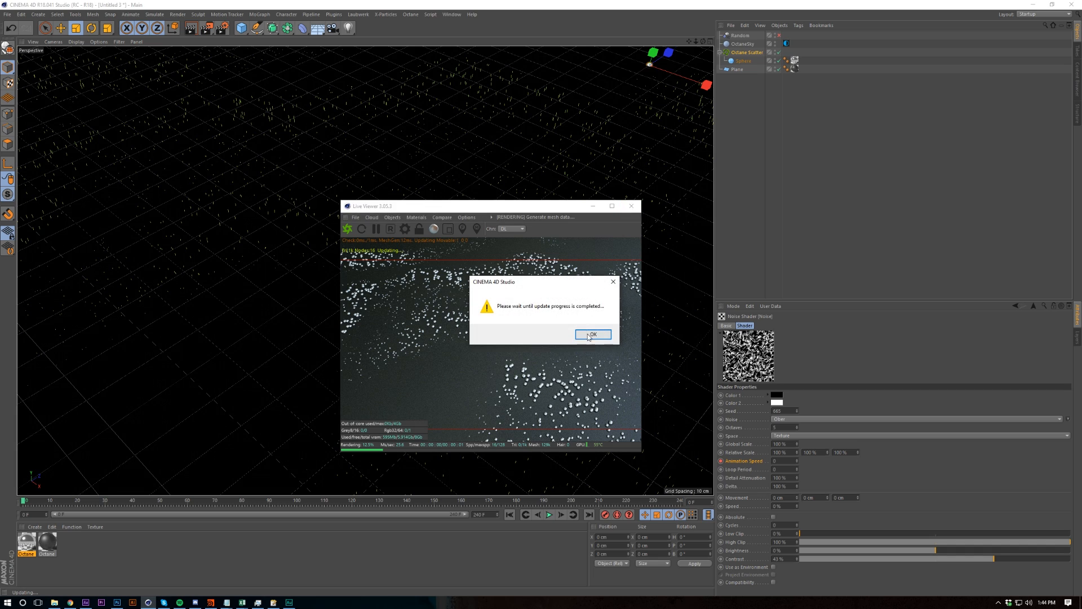
left_click(587, 335)
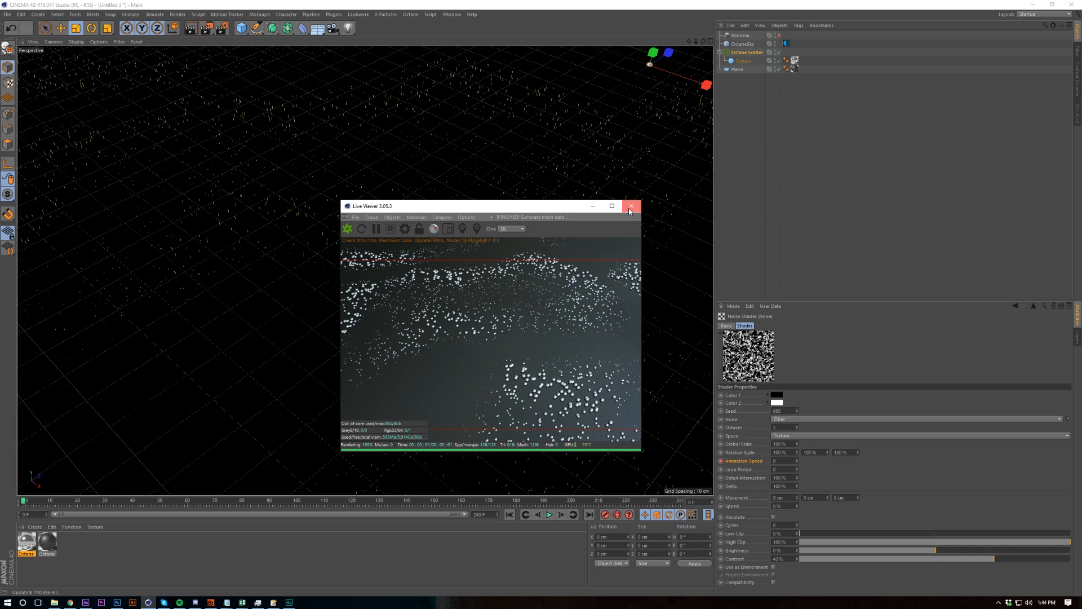
left_click(630, 209)
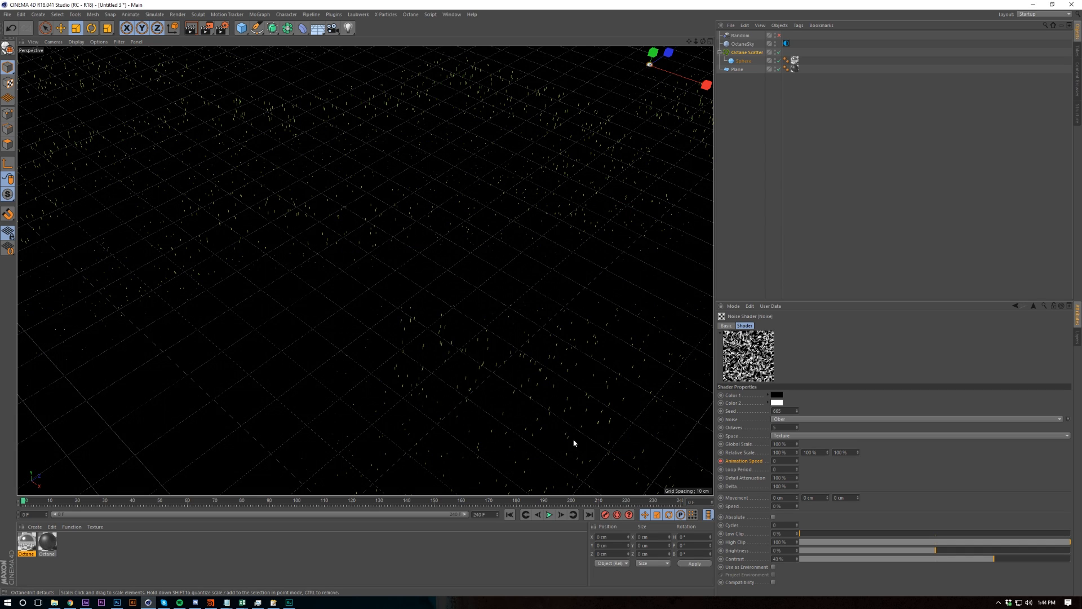
left_click(589, 515)
left_click(509, 515)
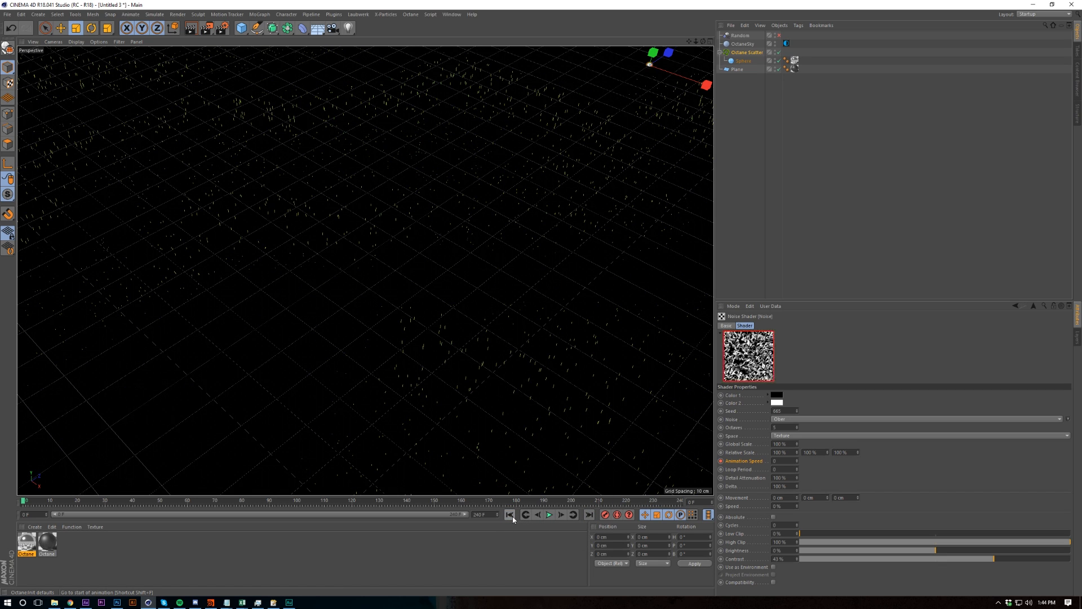
left_click(589, 514)
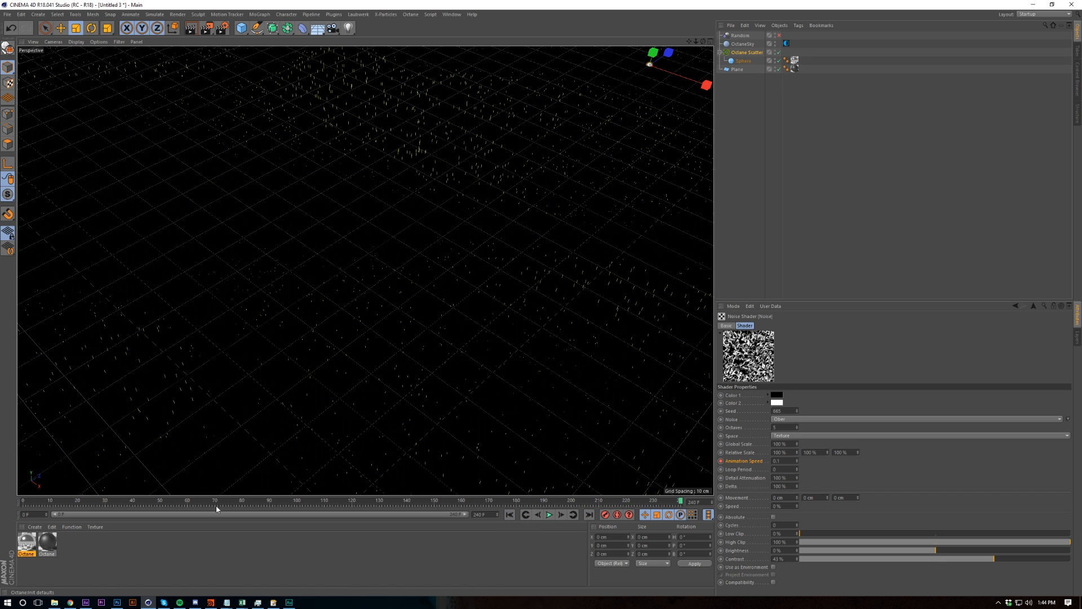
left_click_drag(69, 504, 25, 493)
- Reopen the Octane Live Viewer and start rendering the scene at frame 0
left_click(410, 14)
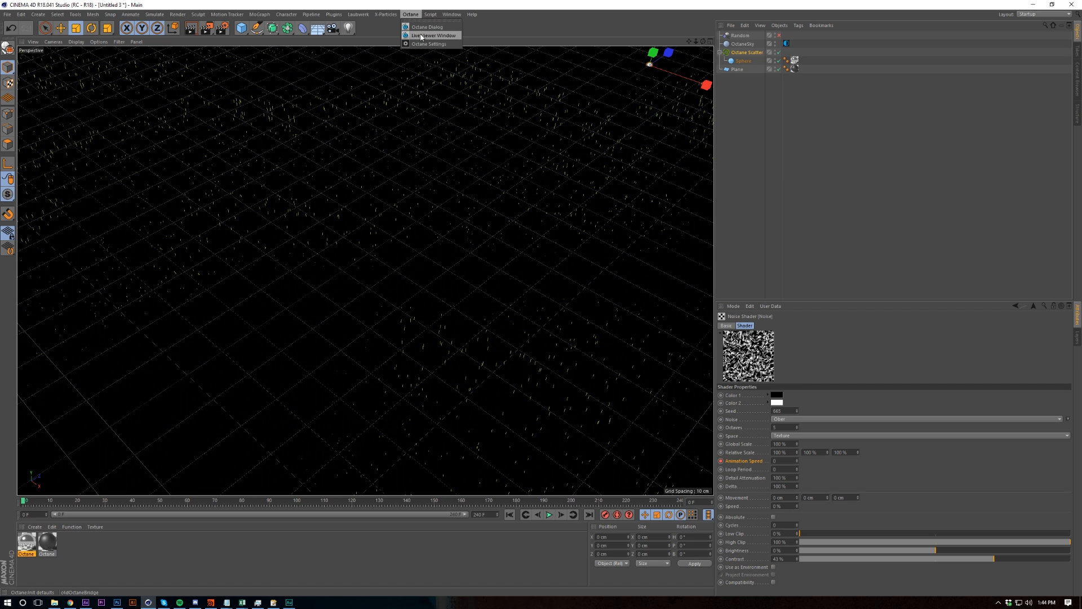
left_click(425, 24)
left_click(175, 186)
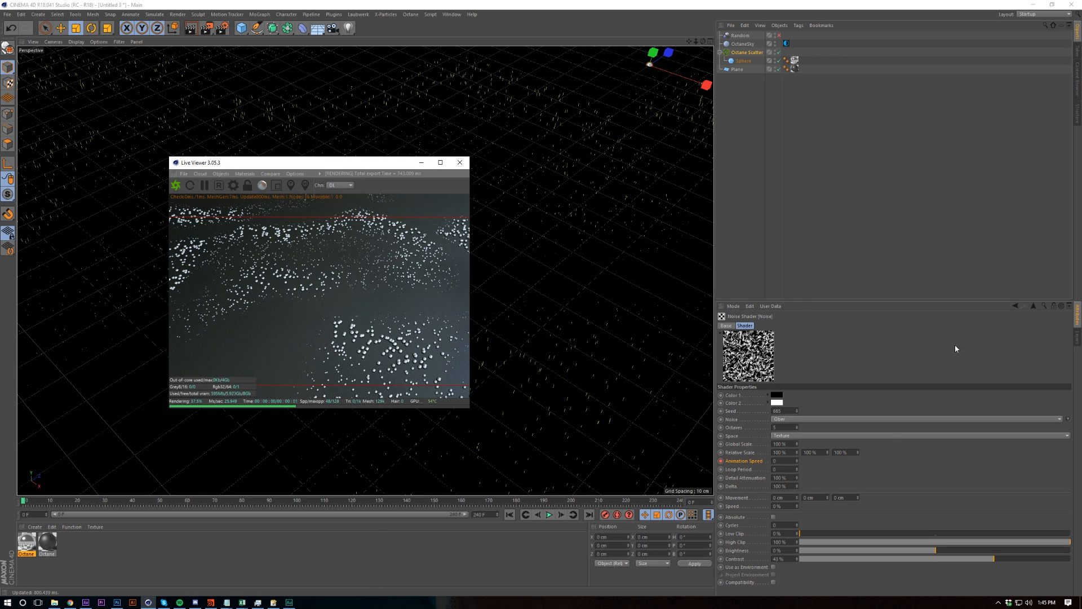
- Enable uniform scaling in the Octane Scatter's distribution settings and set its Y scale to 1
left_click(1035, 306)
left_click(776, 470)
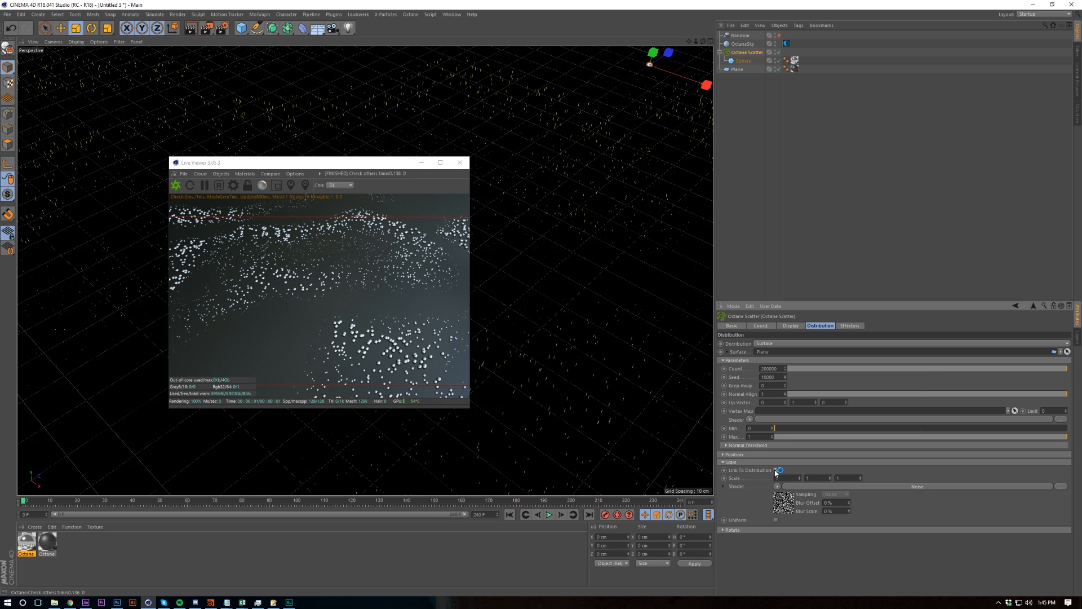
left_click(776, 521)
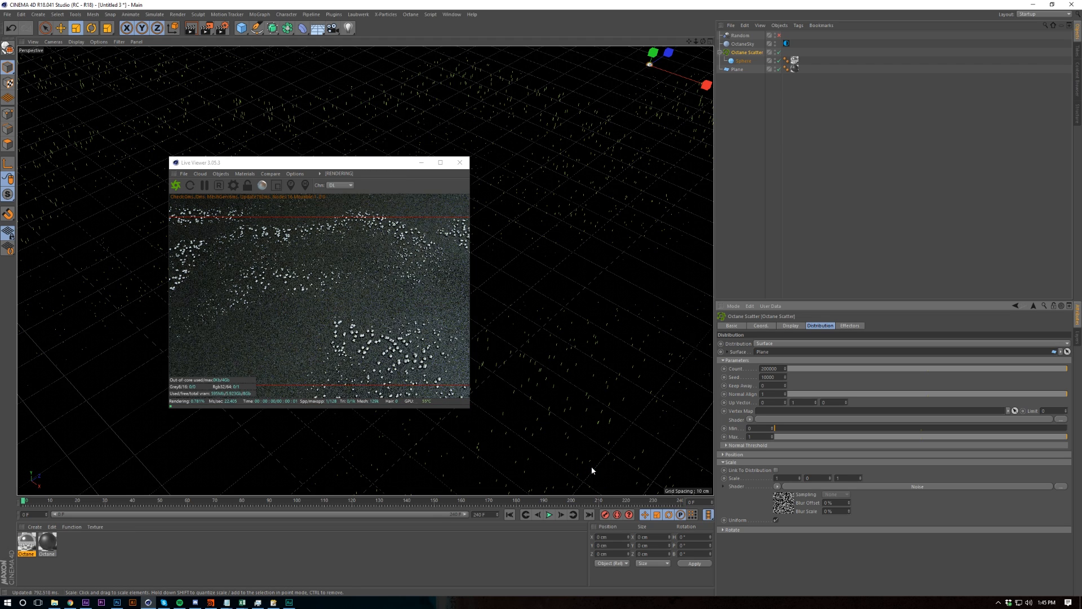
double_click(821, 477)
type("1")
key("Tab")
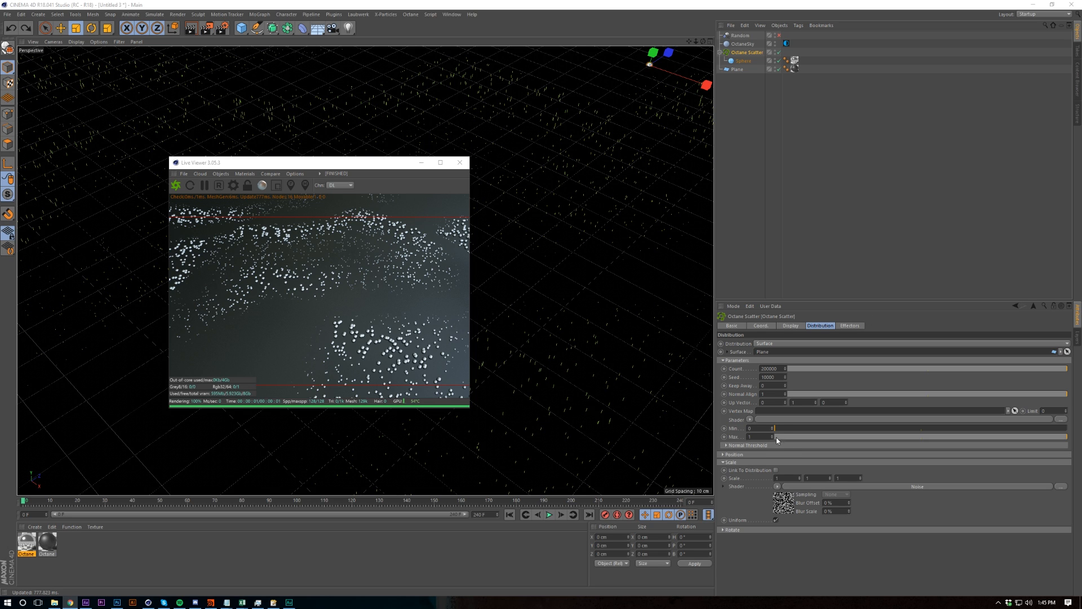
- Try raising the Octane Scatter's X scale to 5
double_click(783, 478)
type("5")
key("Return")
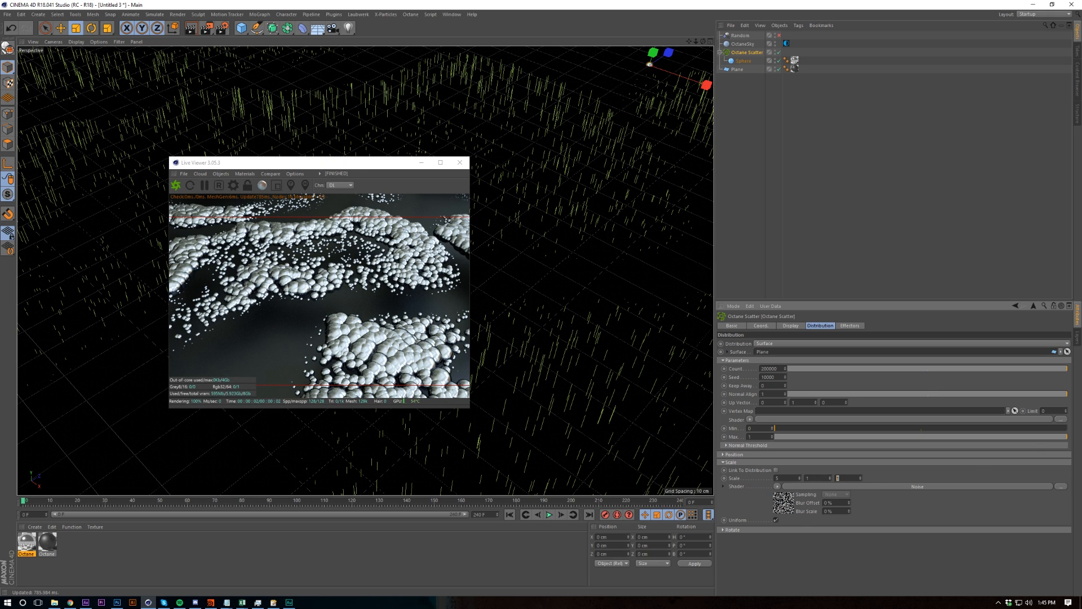
key("alt+Tab")
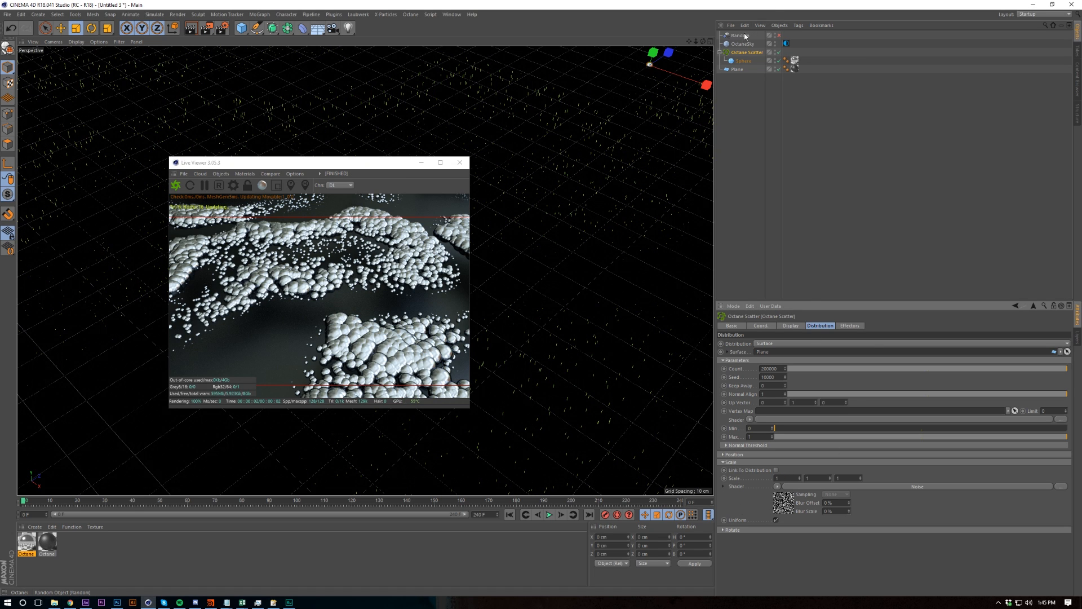
- Enable the Random effector and set its position offsets to 1 cm in X, 5 cm in Y and 5 cm in Z
left_click(783, 36)
left_click(779, 36)
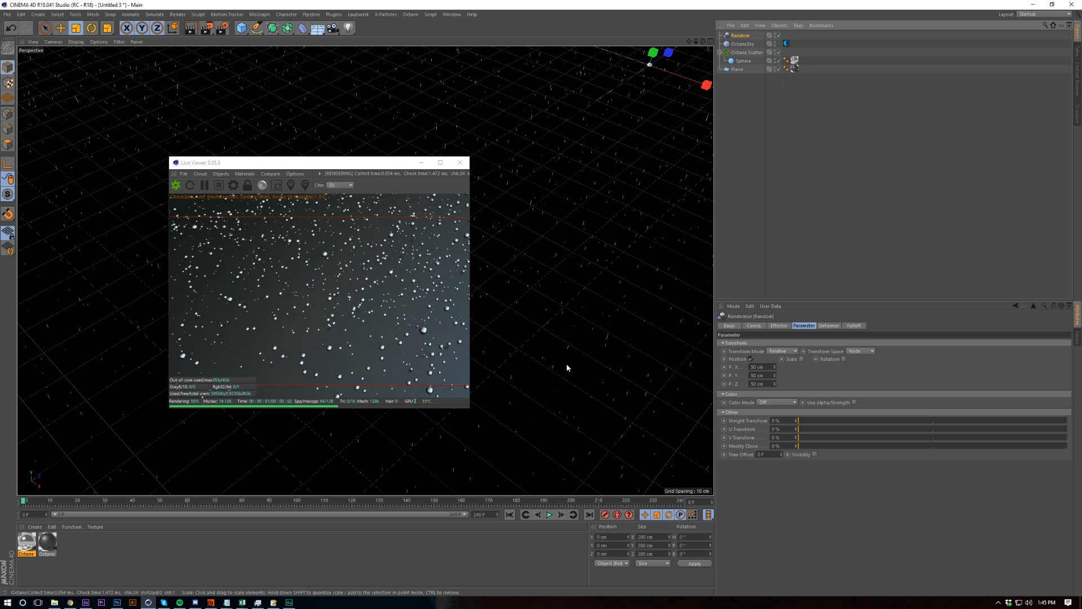
double_click(759, 367)
type("1")
key("Tab")
type("5")
key("Tab")
type("5")
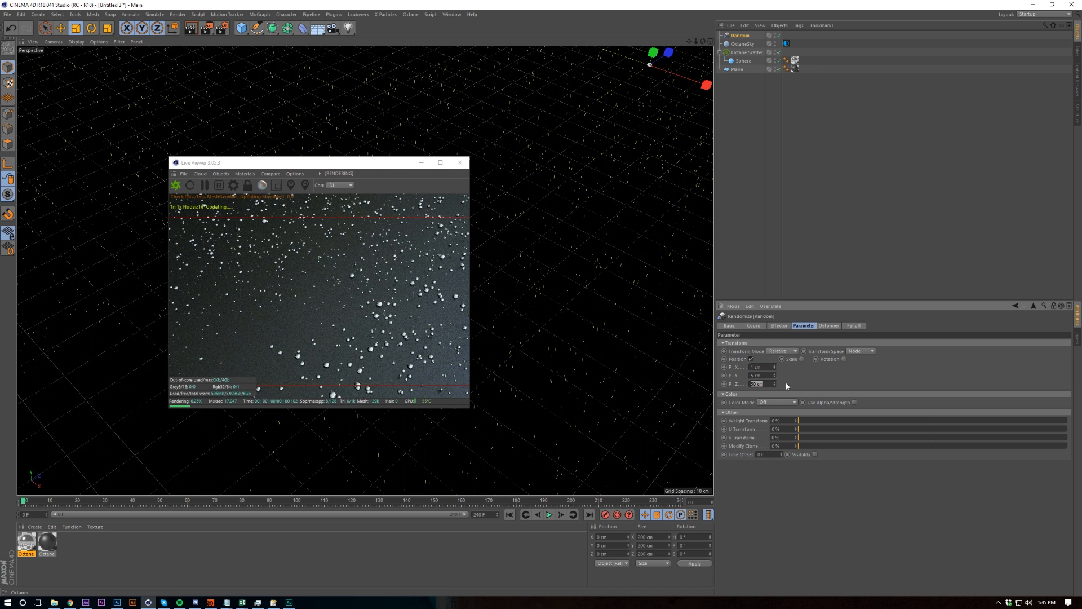
key("Return")
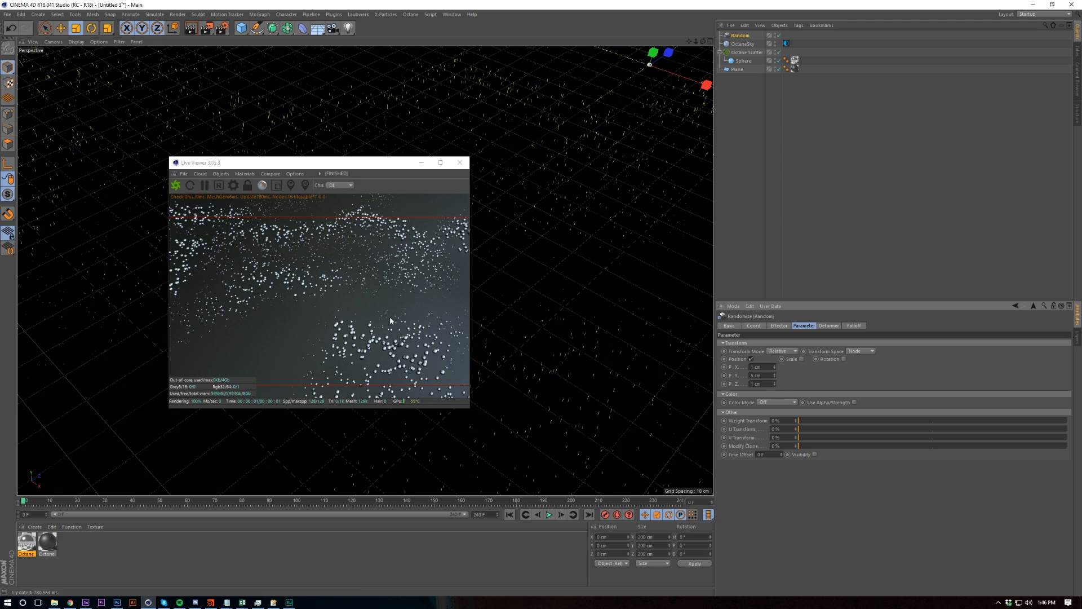
- Turn on scale and absolute scale for the Random effector and set its Z scale to 2
left_click(802, 359)
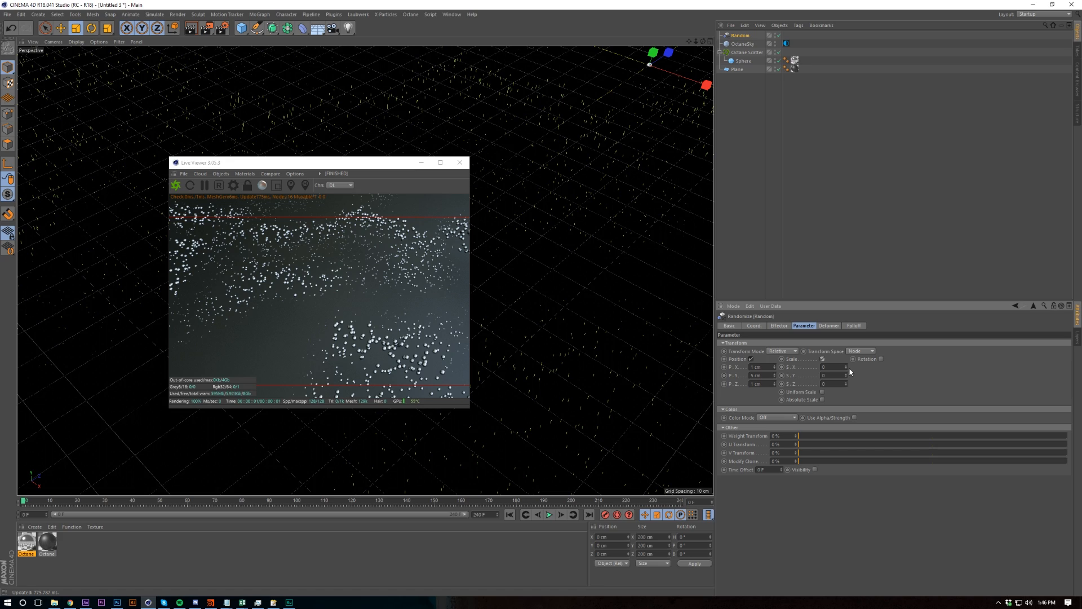
left_click(822, 399)
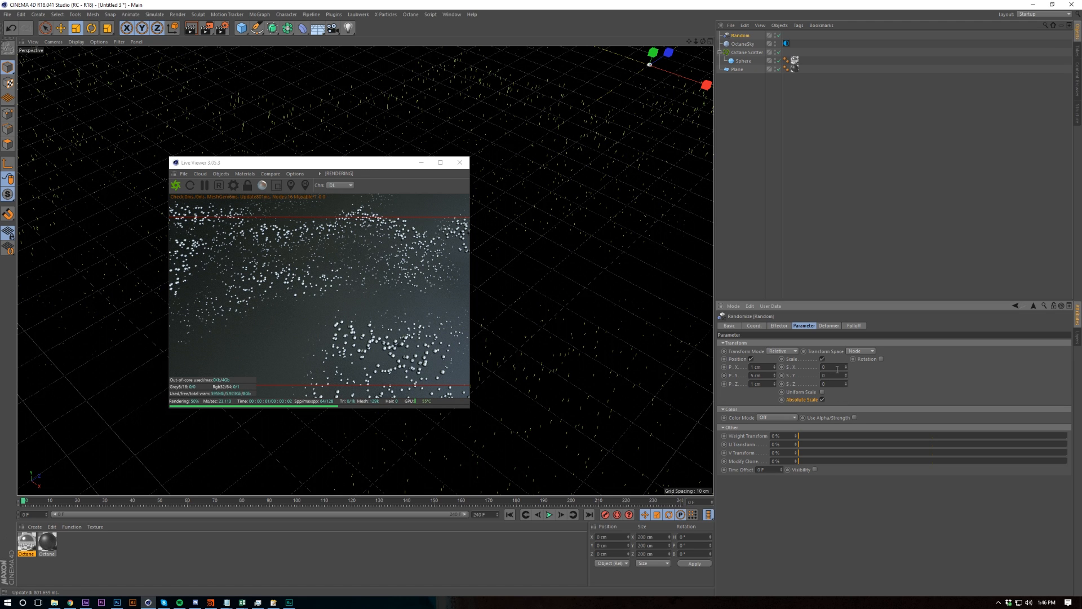
left_click(828, 384)
type("2")
key("Return")
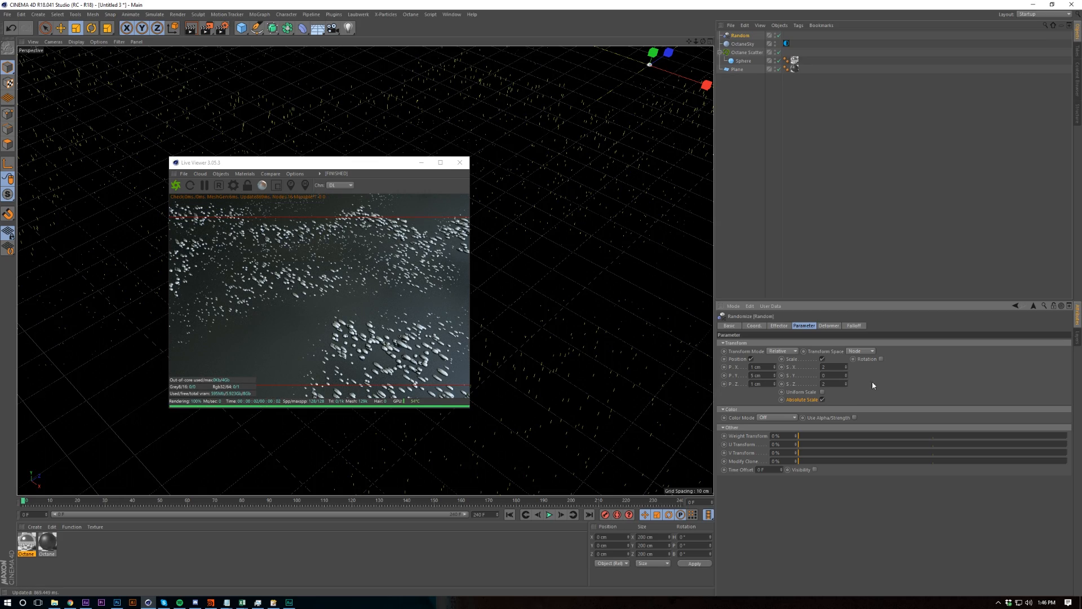
left_click(817, 226)
- Duplicate the sphere inside the Octane Scatter and set the copy's radius to 0.6 cm
scroll(524, 377, "up", 5)
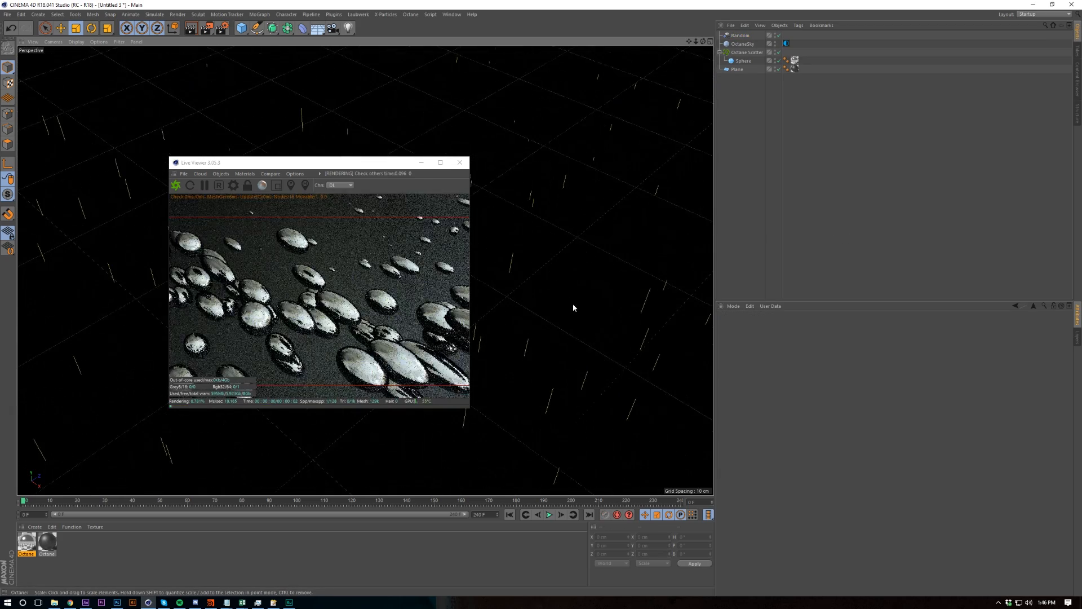
scroll(637, 316, "down", 5)
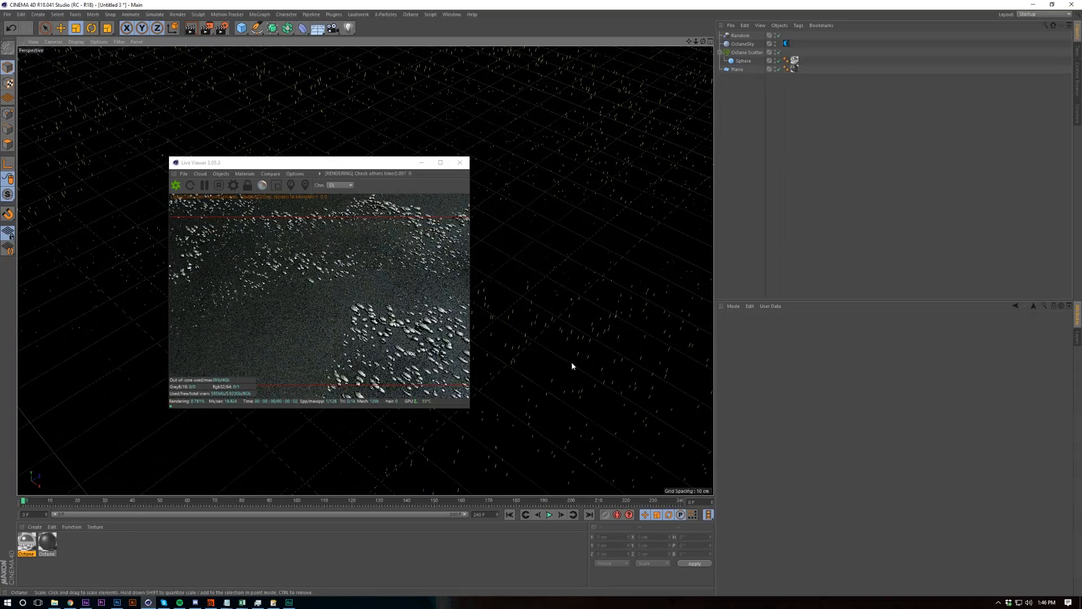
left_click_drag(578, 340, 655, 267, "alt")
left_click(747, 52)
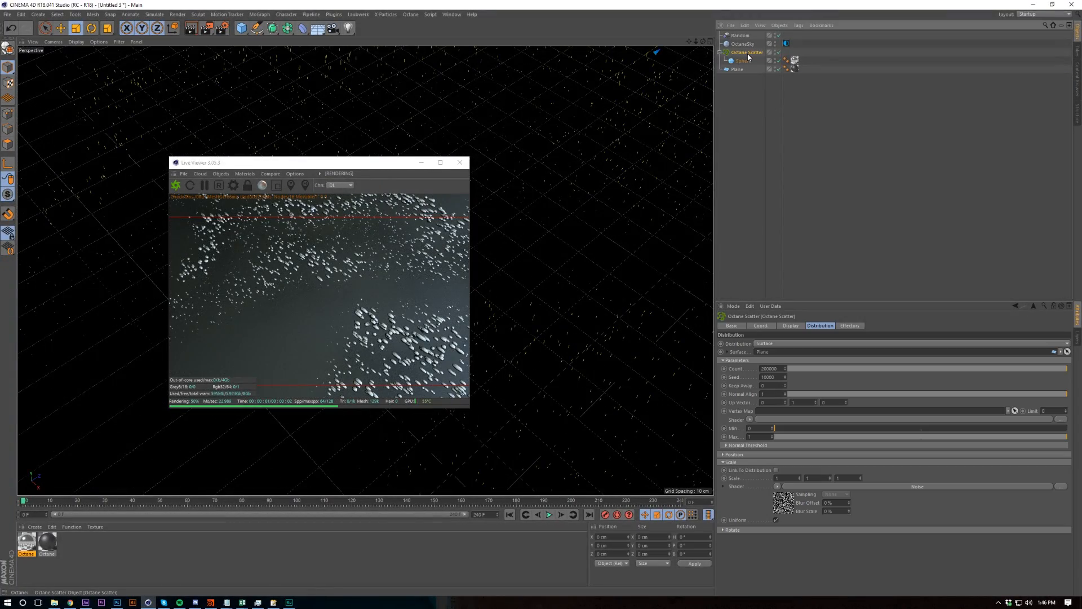
left_click(745, 61)
left_click_drag(739, 60, 739, 62, "ctrl")
left_click_drag(774, 344, 584, 358)
type(".1")
key("Return")
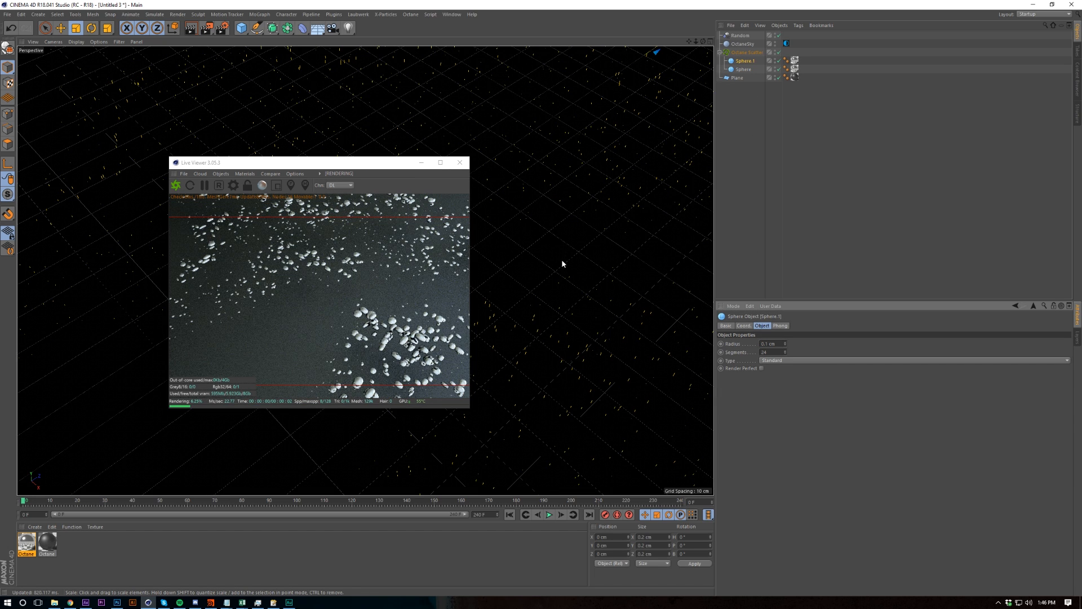
left_click(776, 343)
type(".6")
key("Return")
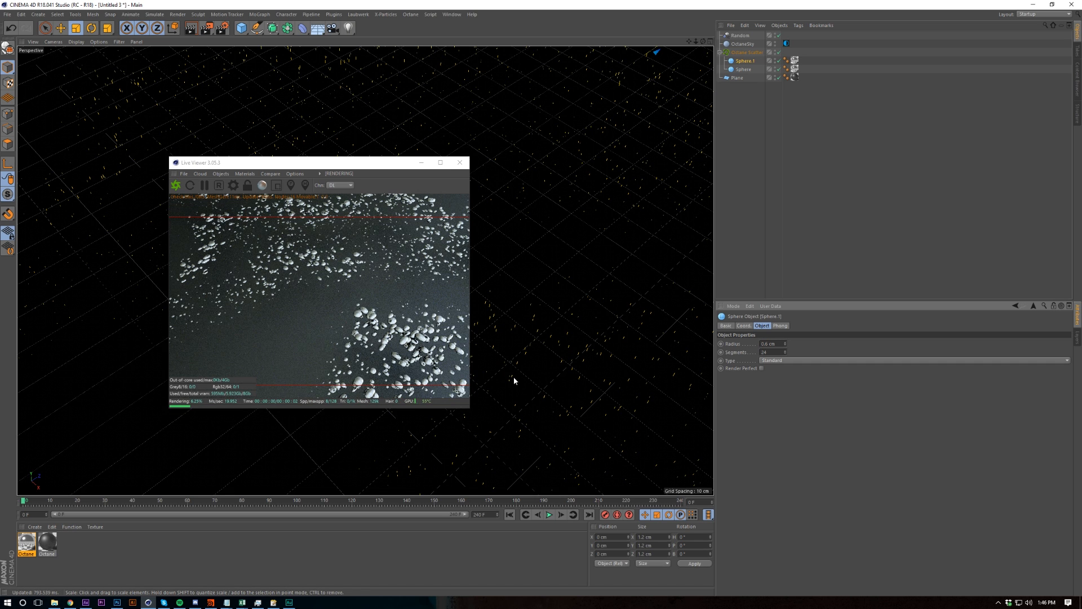
left_click(801, 189)
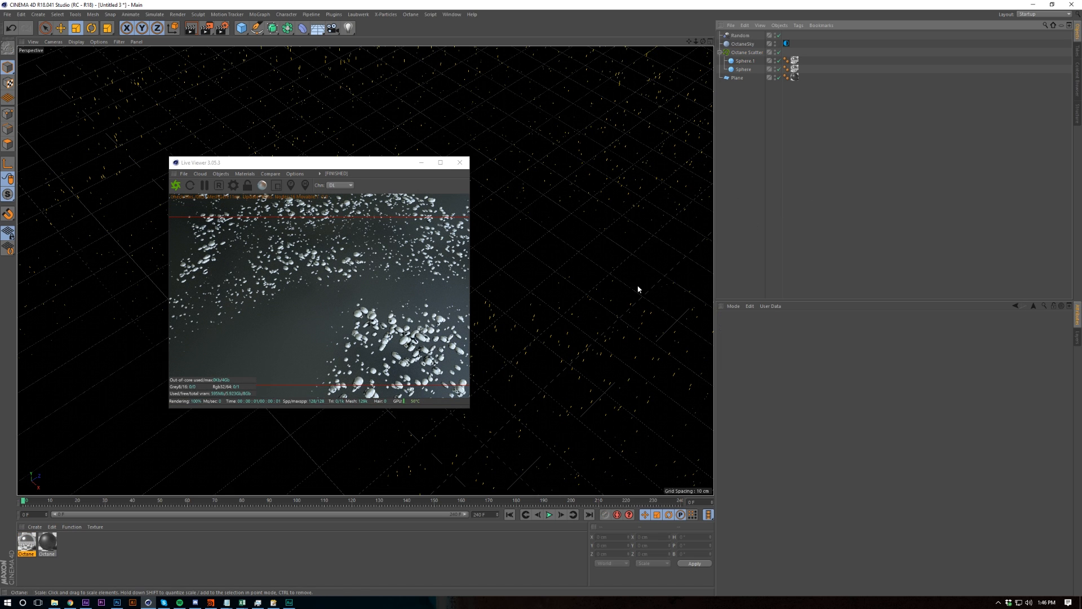
- Scale the plane down uniformly to about 686 cm across so the scattered spheres pack more densely
middle_click_drag(554, 358, 578, 483, "alt")
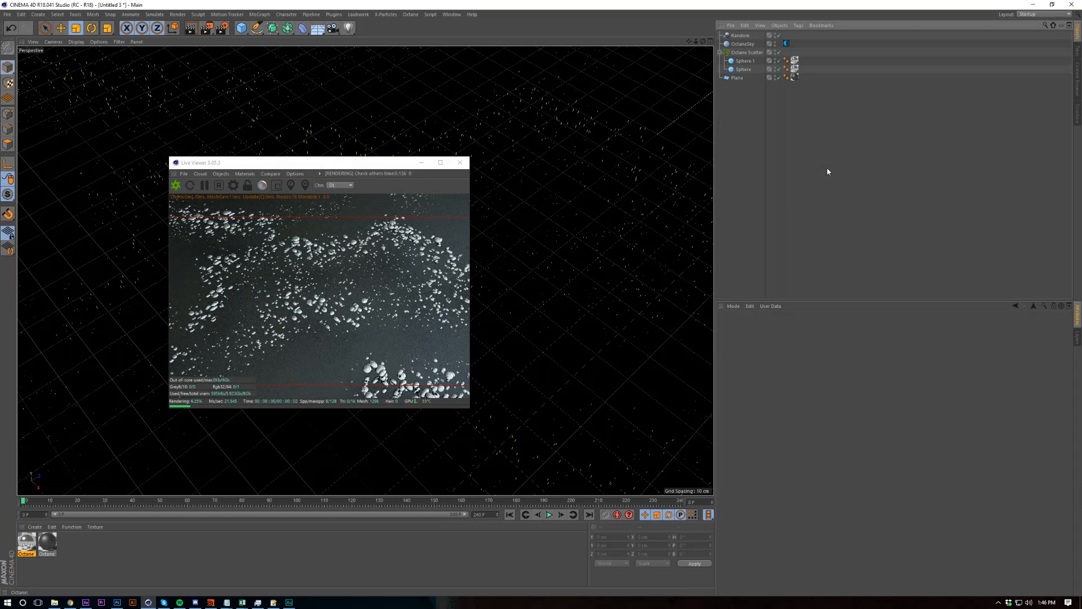
left_click(744, 53)
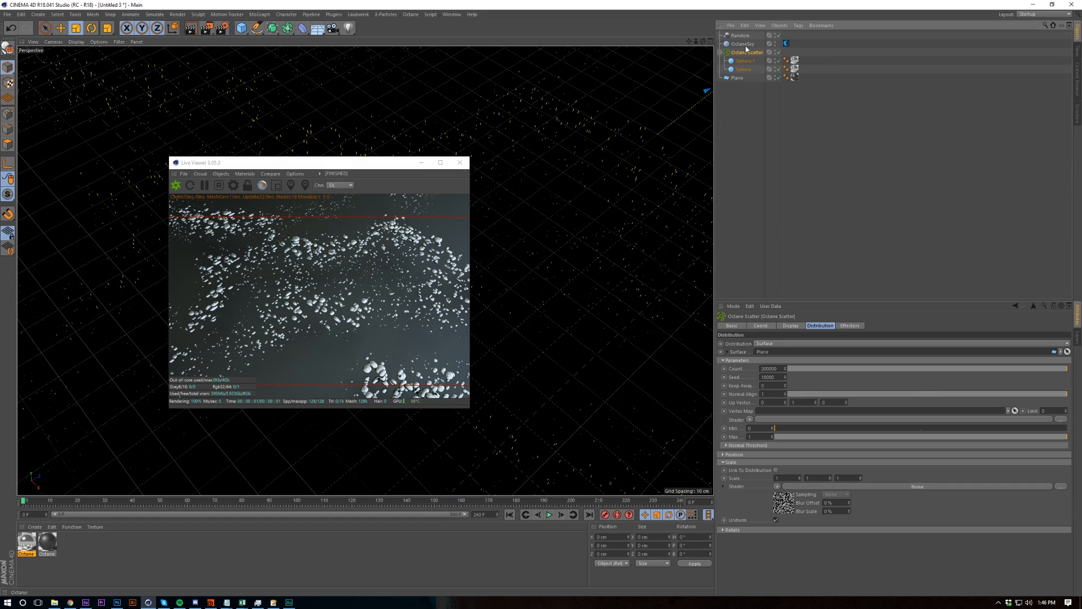
left_click(736, 77)
key("t")
left_click_drag(644, 235, 479, 263)
middle_click_drag(584, 240, 422, 290, "alt")
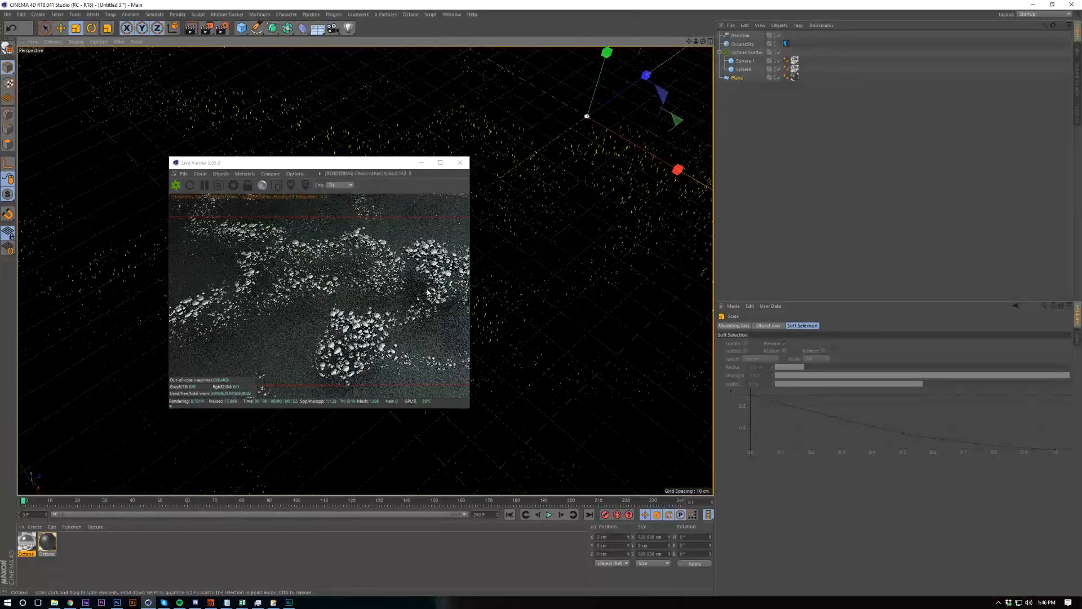
middle_click_drag(568, 328, 663, 318, "alt")
left_click_drag(592, 349, 572, 350)
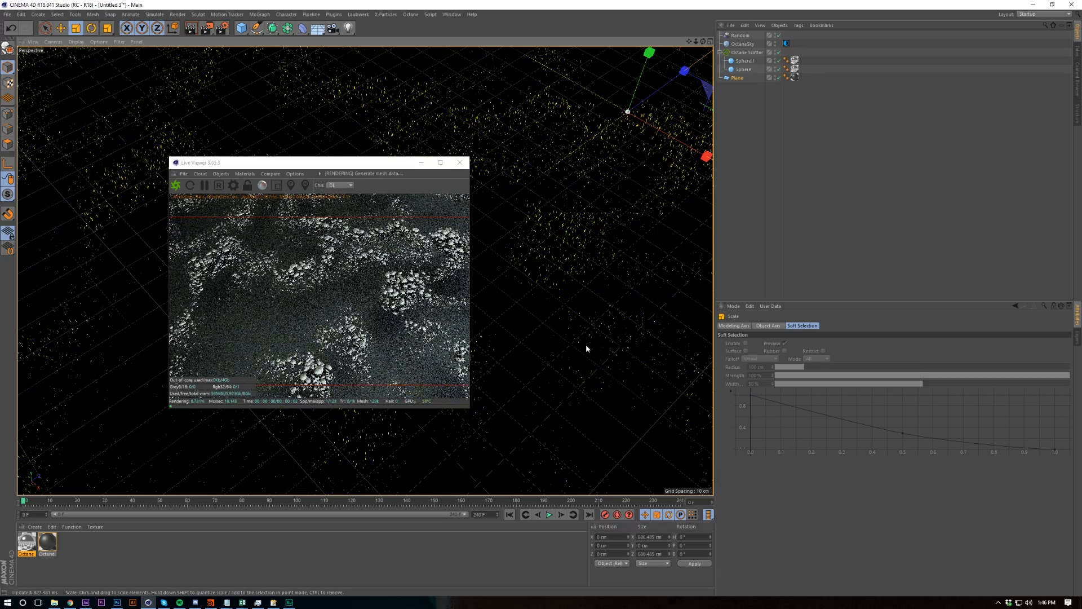
- Frame a close, angled view of the large sphere cluster and add an Octane camera from it
middle_click_drag(606, 263, 567, 292, "alt")
right_click_drag(543, 276, 559, 249, "alt")
left_click_drag(559, 249, 580, 221, "alt")
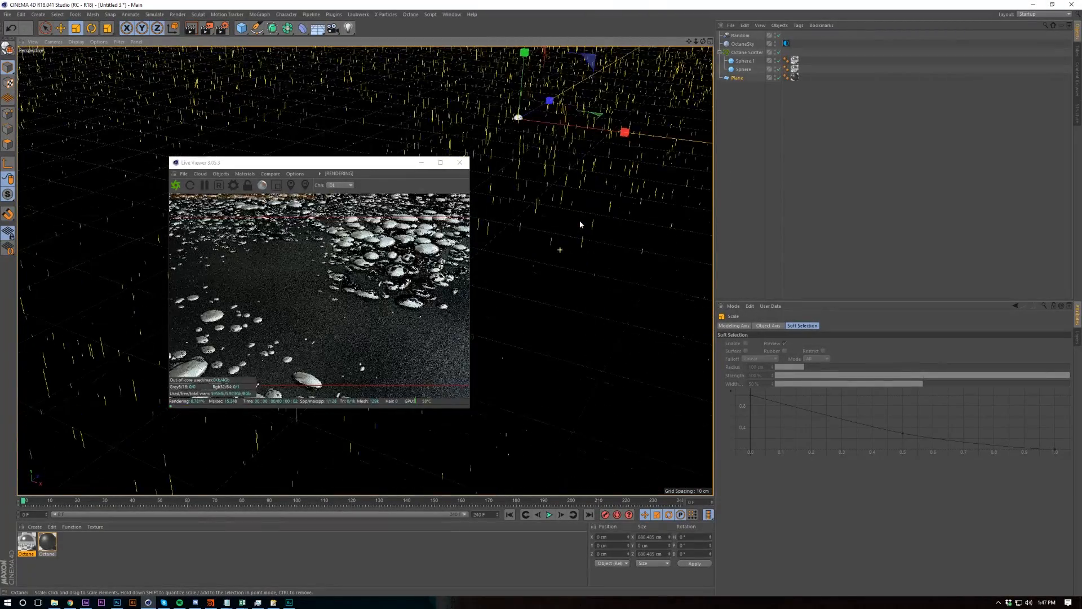
middle_click_drag(573, 237, 560, 294, "alt")
left_click_drag(560, 294, 554, 261, "alt")
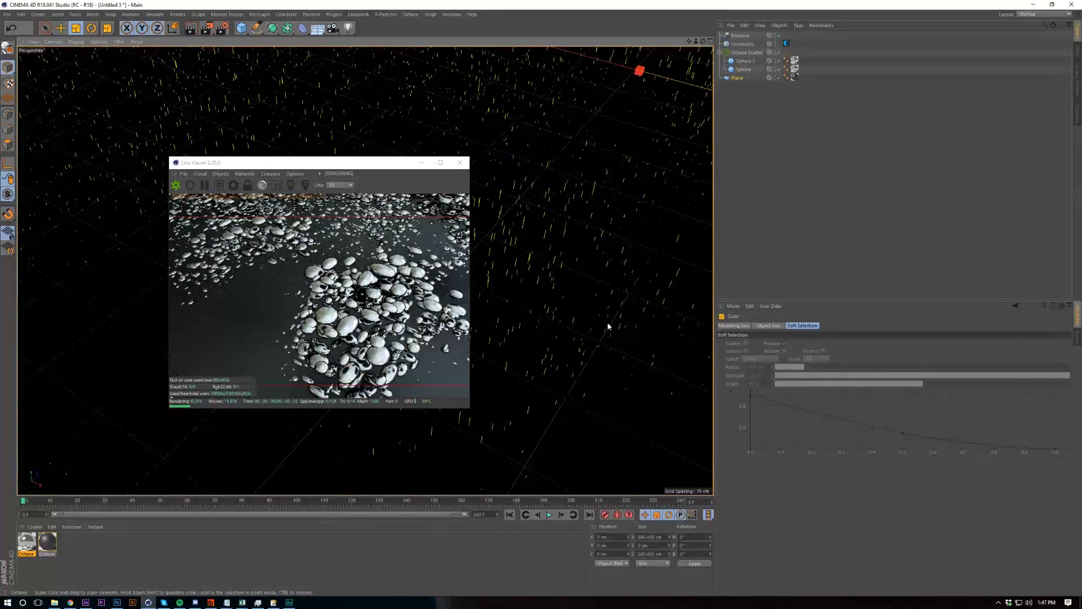
left_click(221, 174)
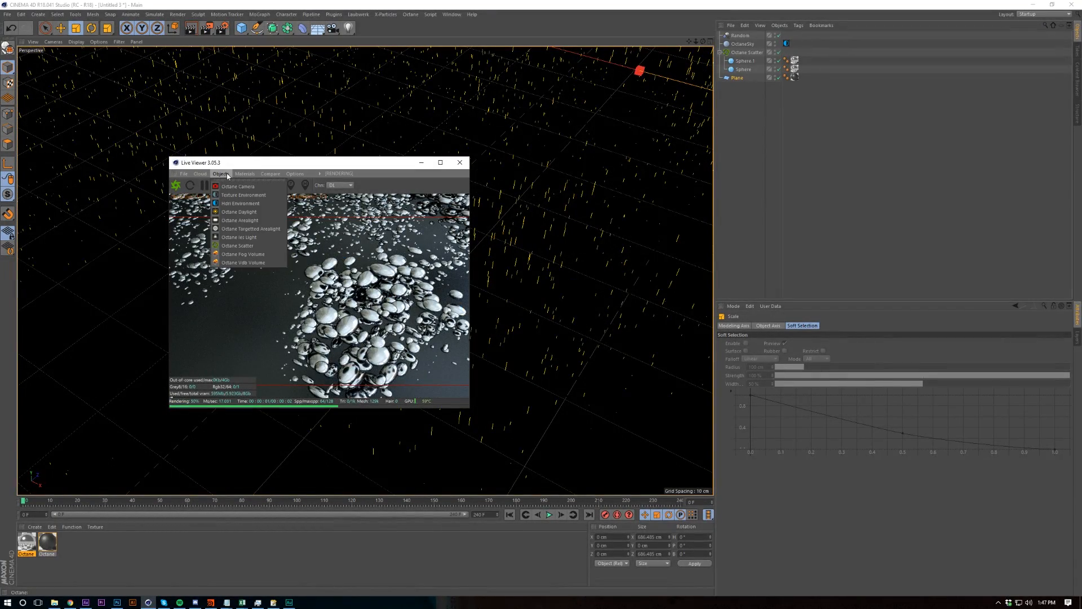
left_click(237, 186)
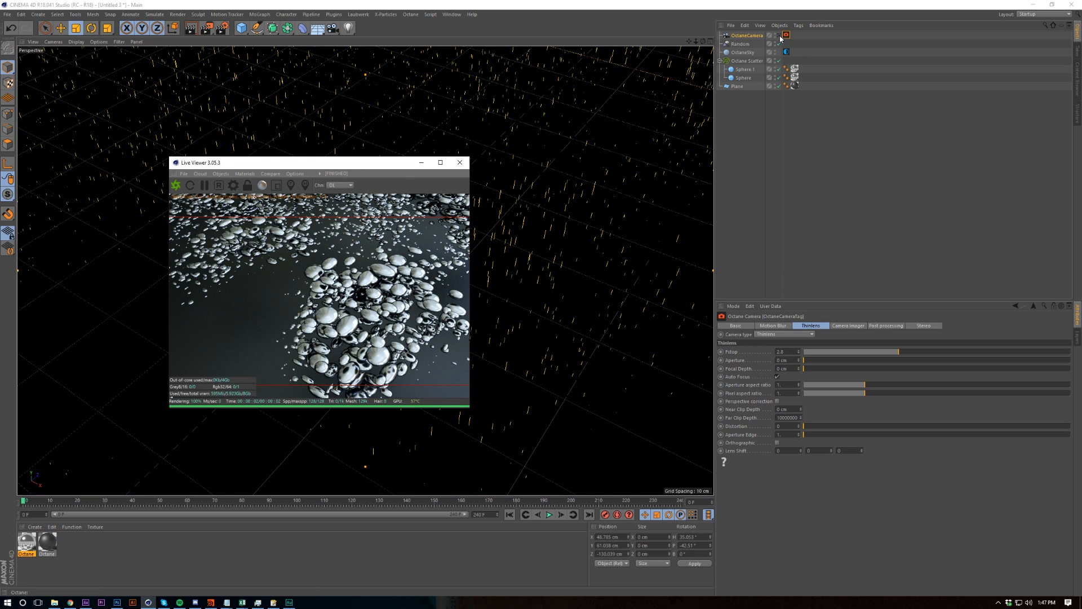
- Enable post-processing on the Octane camera, set its bloom power to 5 and fine-tune it slightly upward
left_click(886, 325)
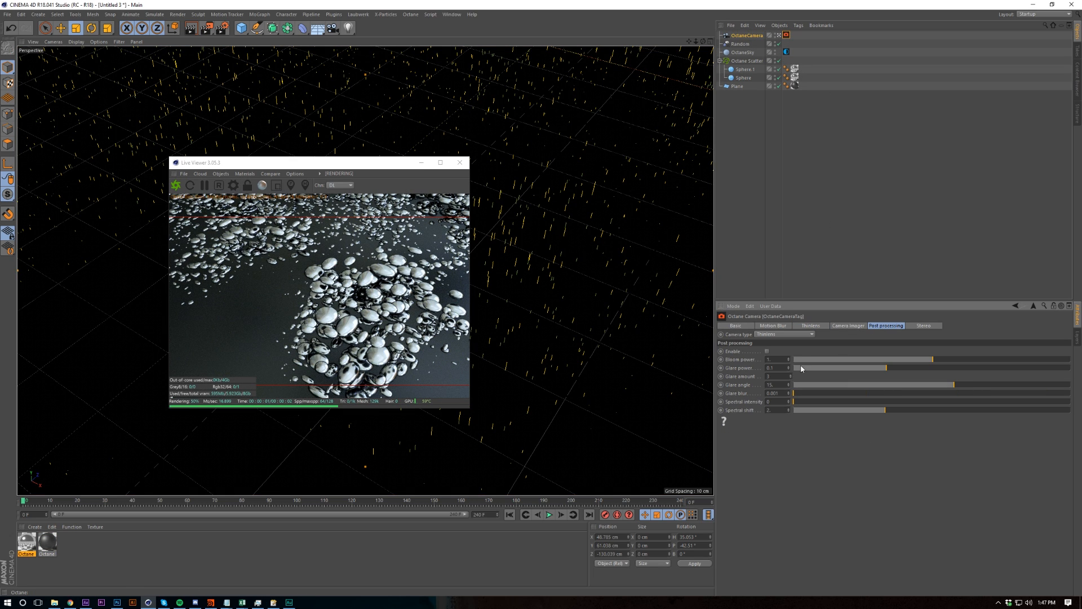
left_click(767, 351)
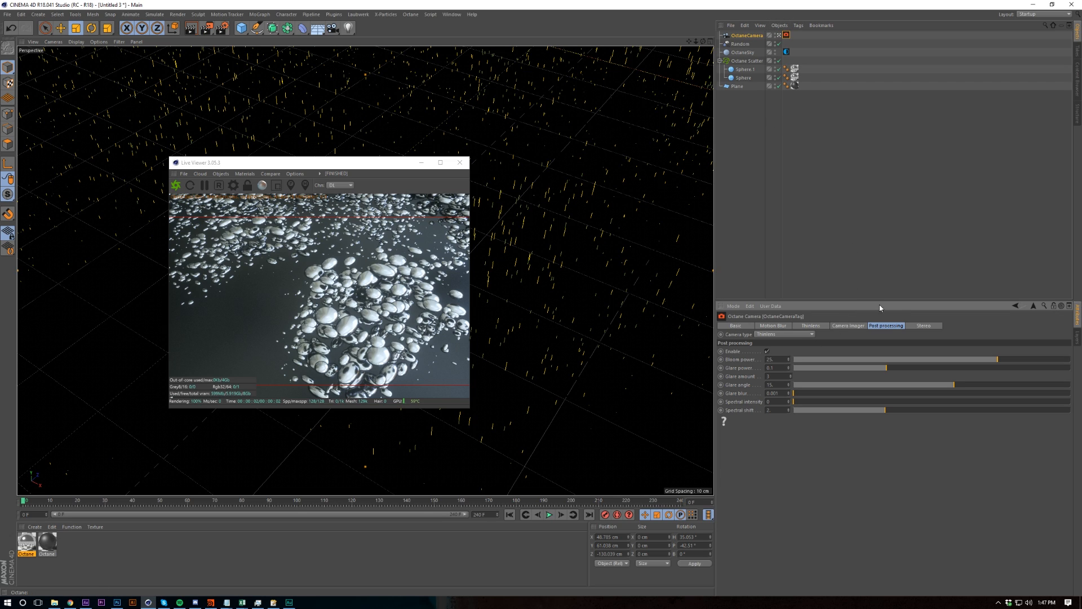
double_click(777, 360)
type("5")
key("Return")
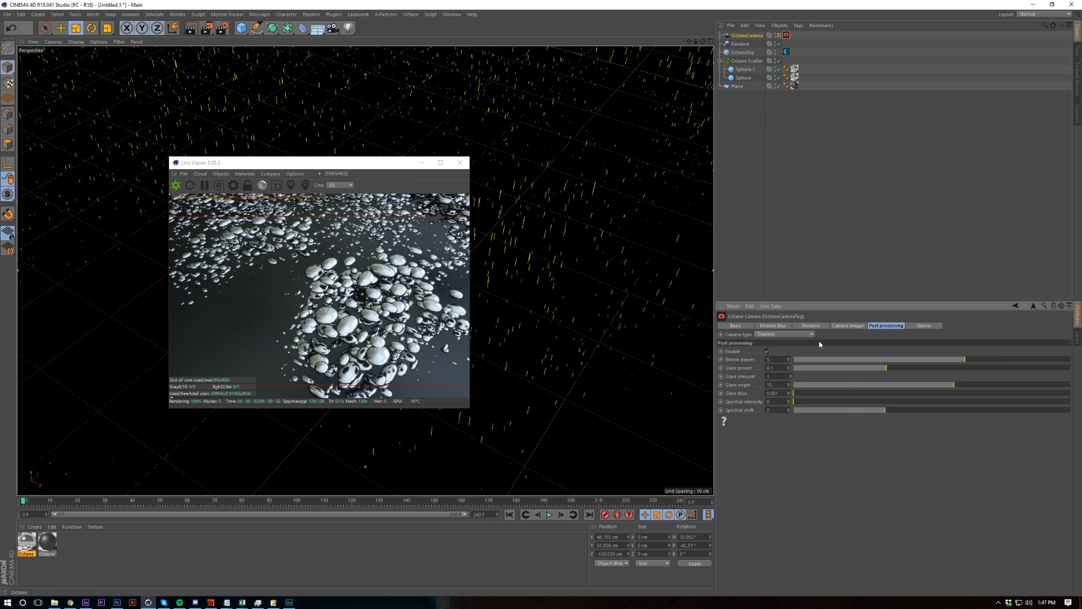
left_click(851, 326)
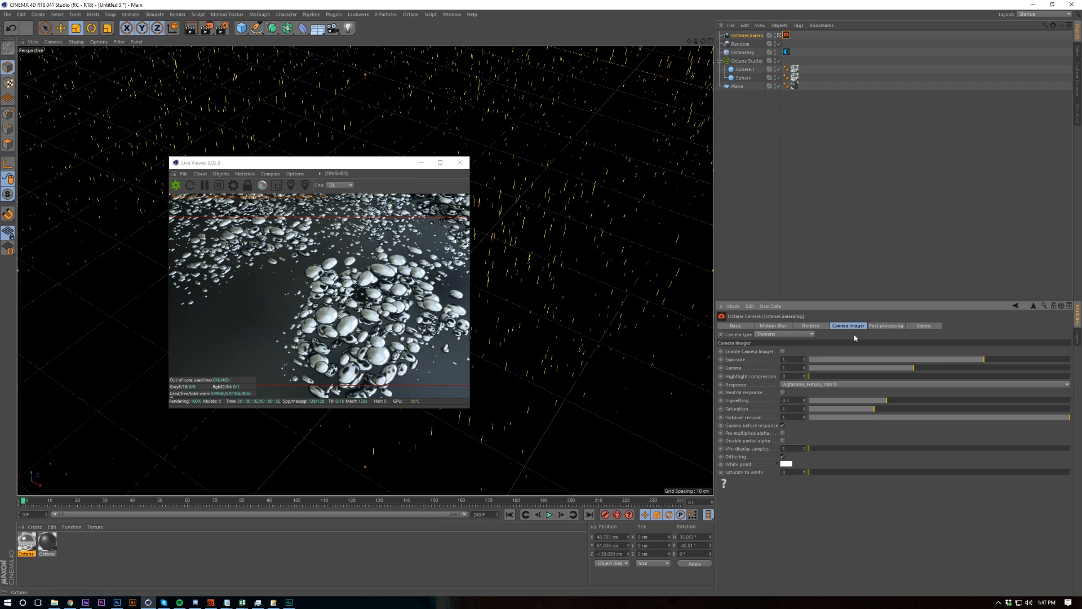
left_click(885, 326)
mouse_move(924, 365)
left_mouse_down()
mouse_move(1014, 367)
mouse_move(943, 370)
left_mouse_up()
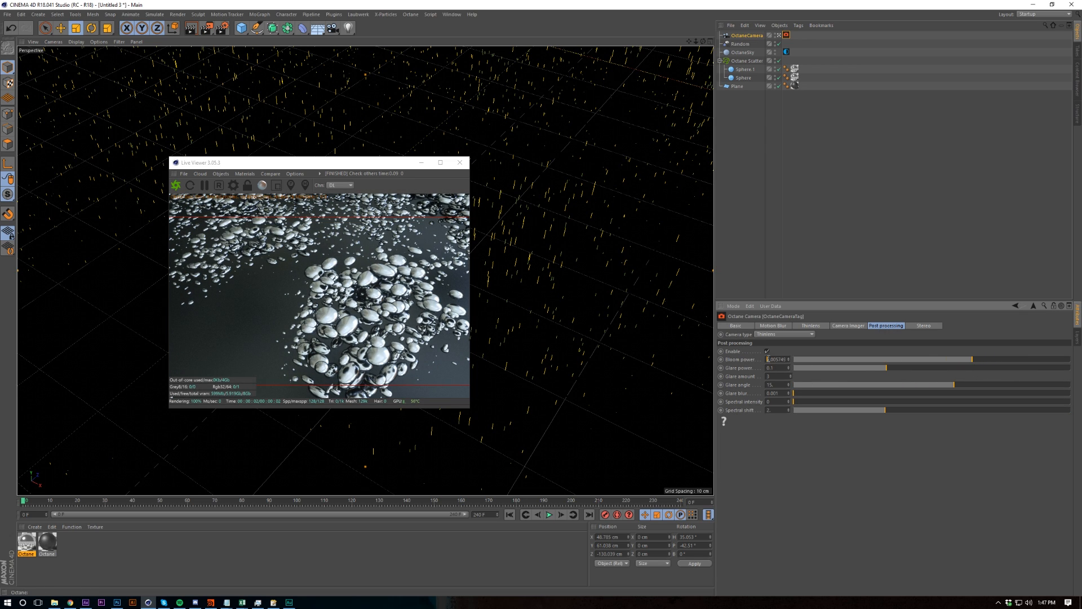
- Enable the camera imager with the DSCS315_5 response and neutral response, and reduce vignetting to 0
left_click(842, 326)
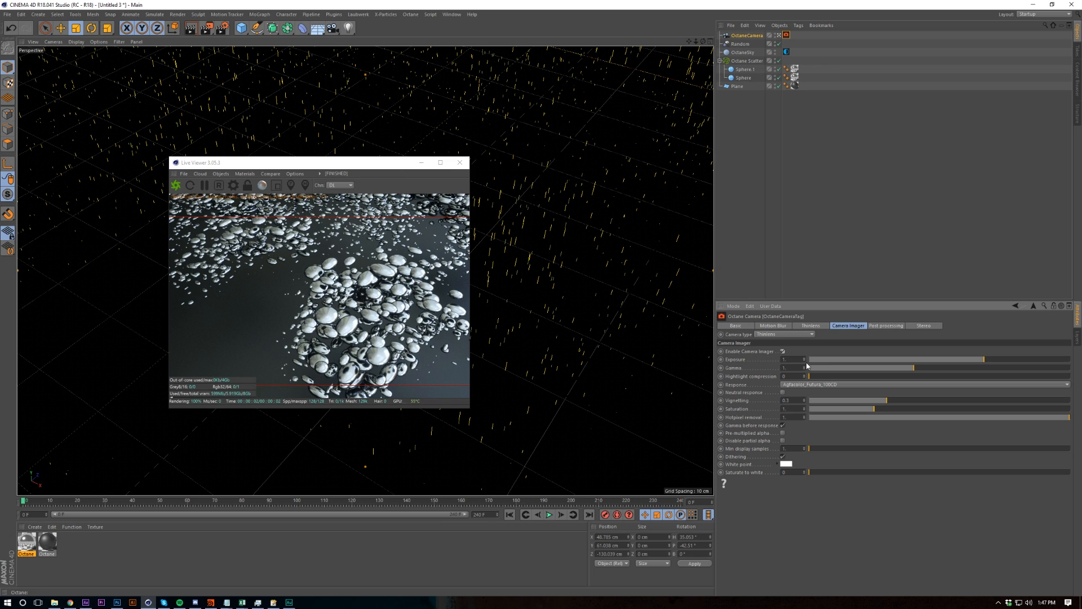
left_click(801, 385)
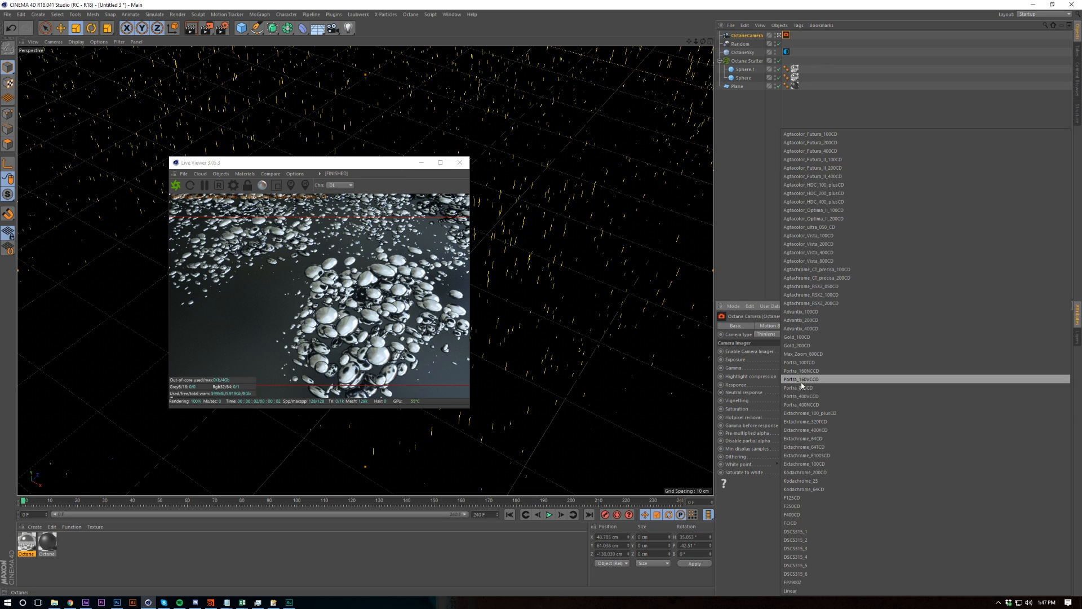
left_click(797, 566)
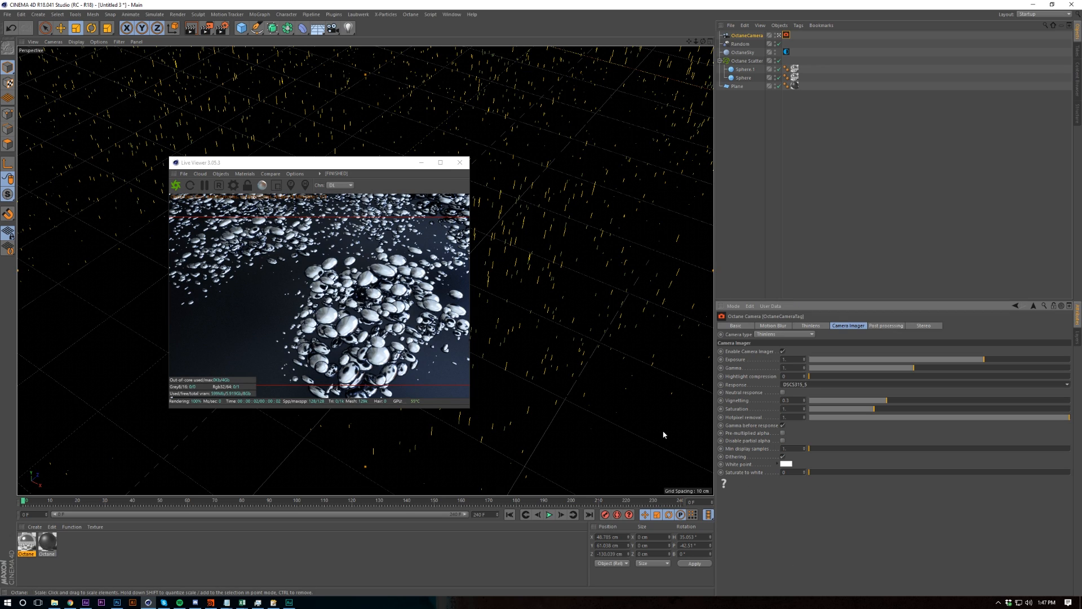
left_click(783, 393)
left_click(783, 392)
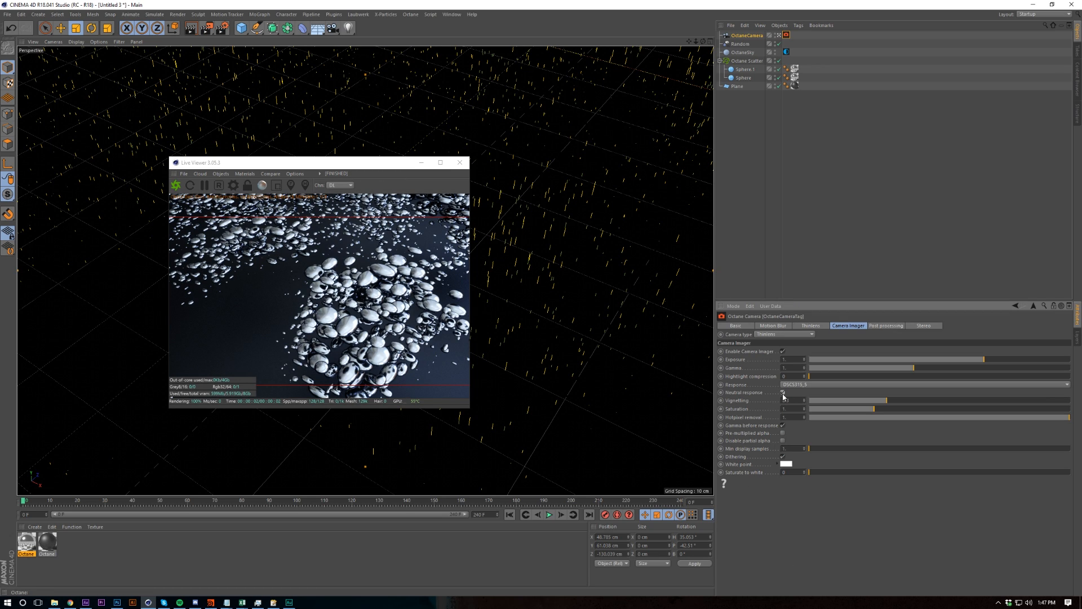
mouse_move(543, 311)
middle_mouse_down("alt")
mouse_move(523, 300)
mouse_move(534, 294)
middle_mouse_up("alt")
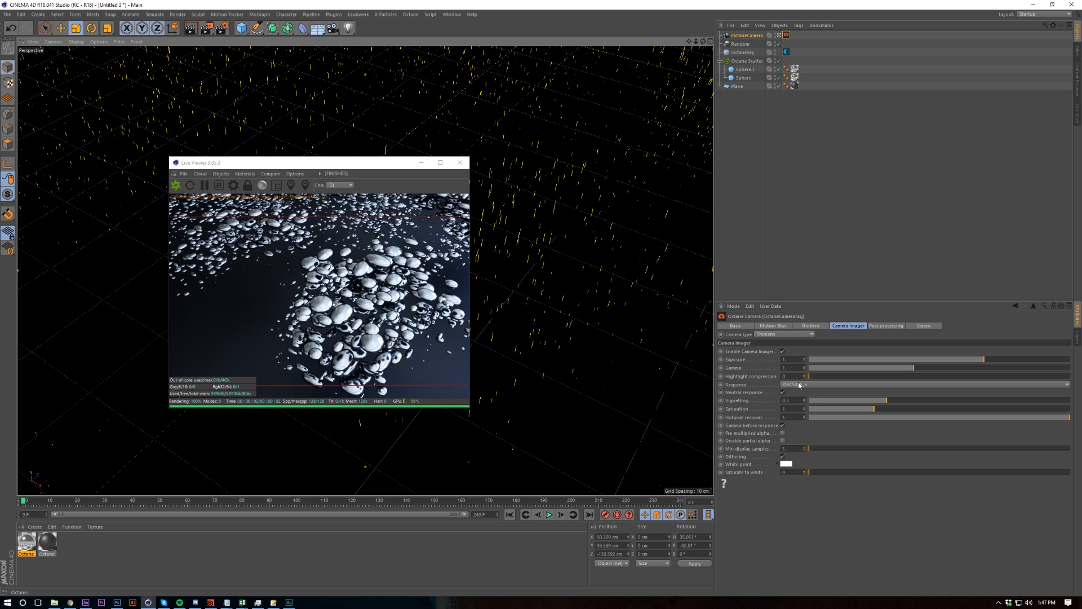
left_click_drag(833, 400, 806, 401)
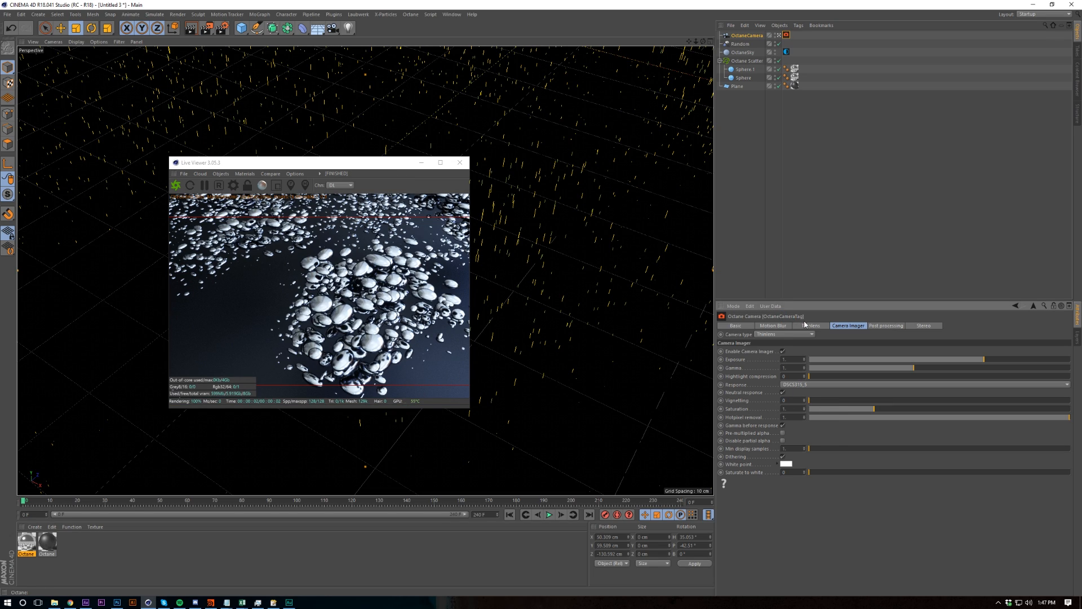
- Set the Octane camera's thin lens aperture to 25 cm for a strong depth of field
left_click(807, 326)
left_click_drag(793, 360, 710, 396)
type("25")
key("Return")
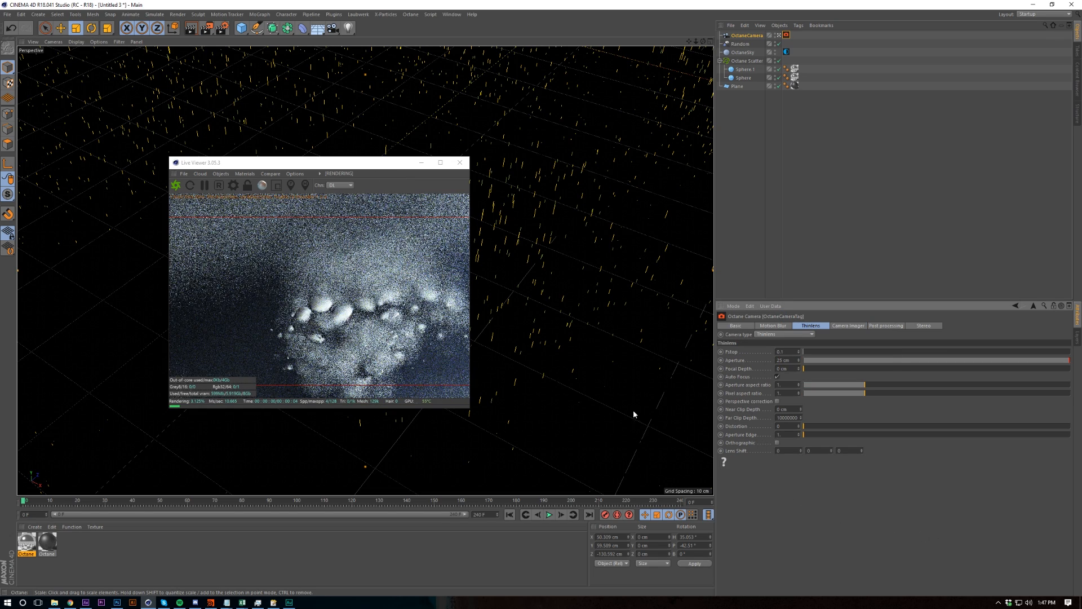
- Pull the camera back, turn off auto focus and pick the focus on the central sphere cluster in the render
right_click_drag(546, 274, 541, 308, "alt")
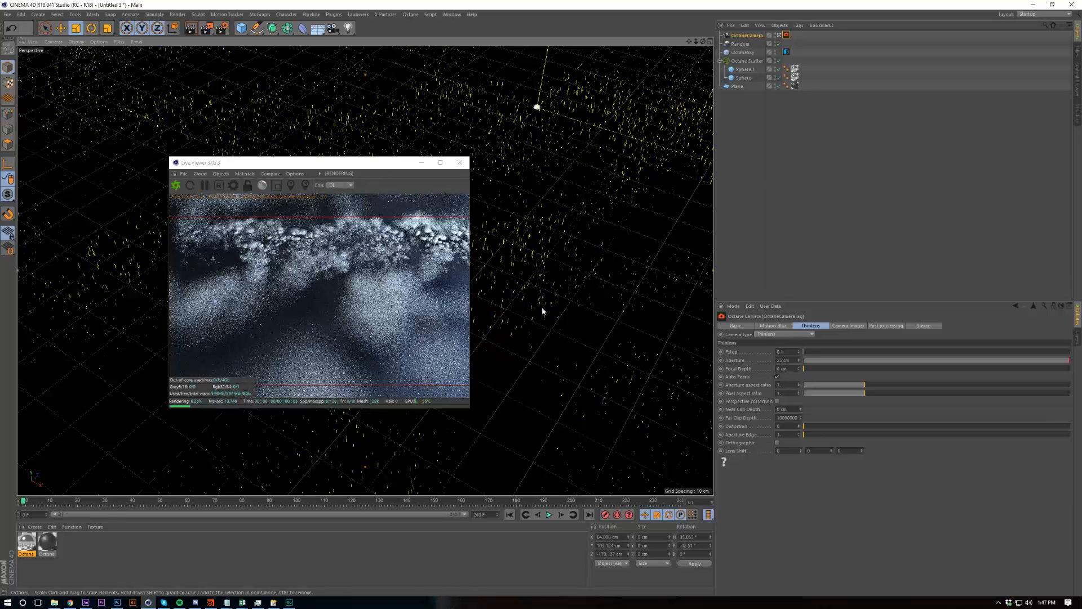
left_click(777, 376)
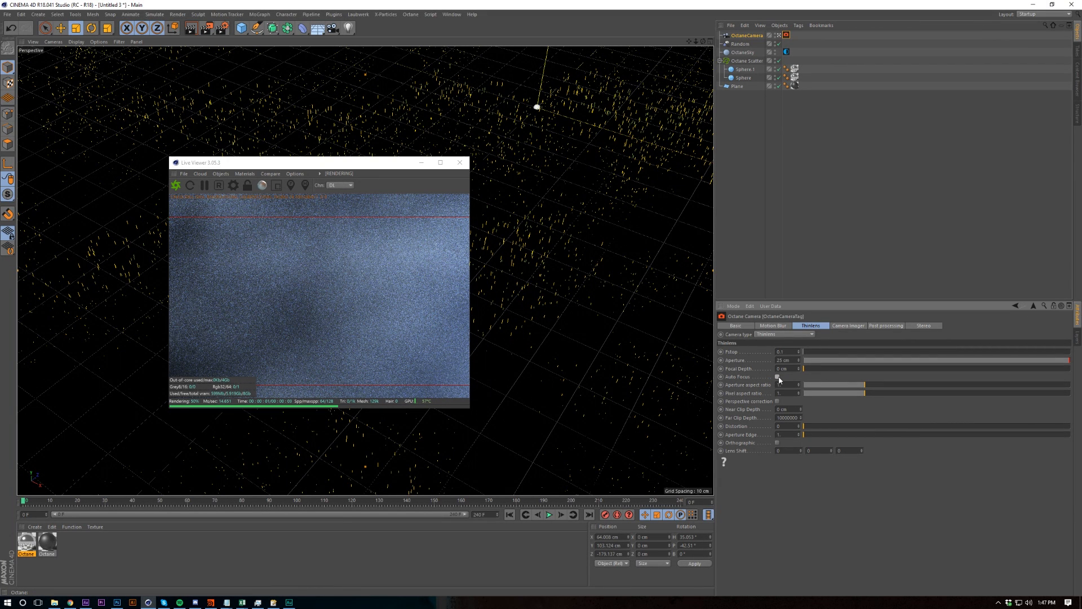
left_click(363, 244)
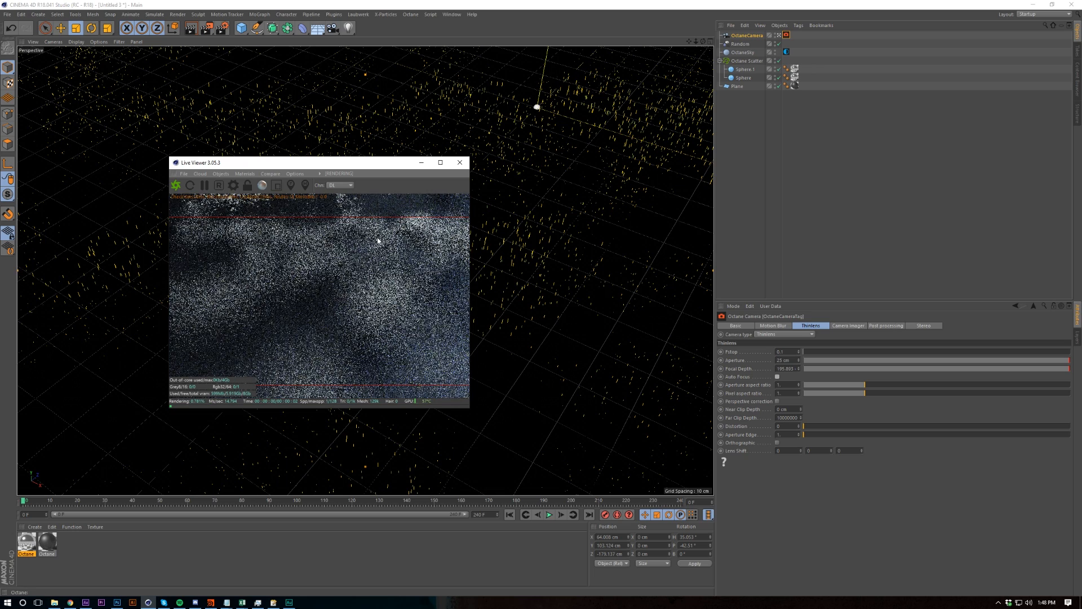
left_click(313, 292)
left_click(379, 295)
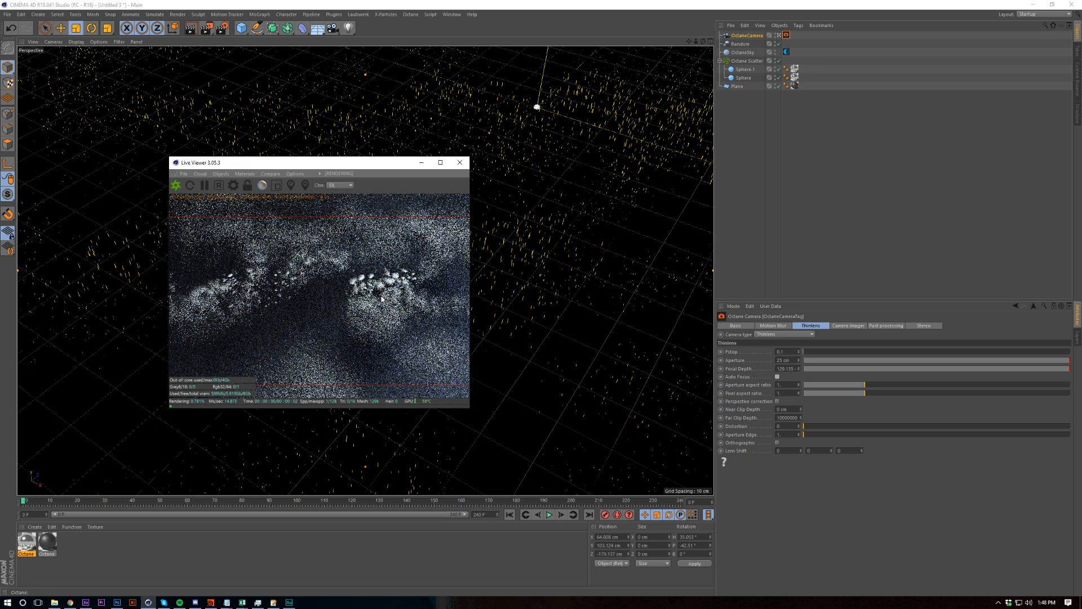
left_click(377, 318)
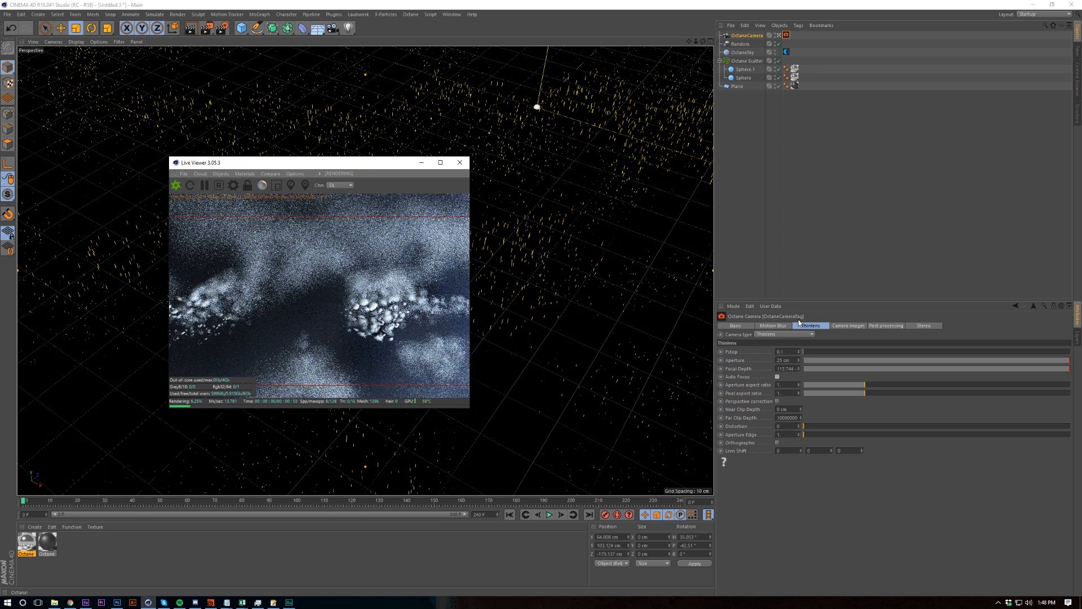
- Try lowering the camera's aperture to 15 cm
left_click(796, 351)
double_click(786, 359)
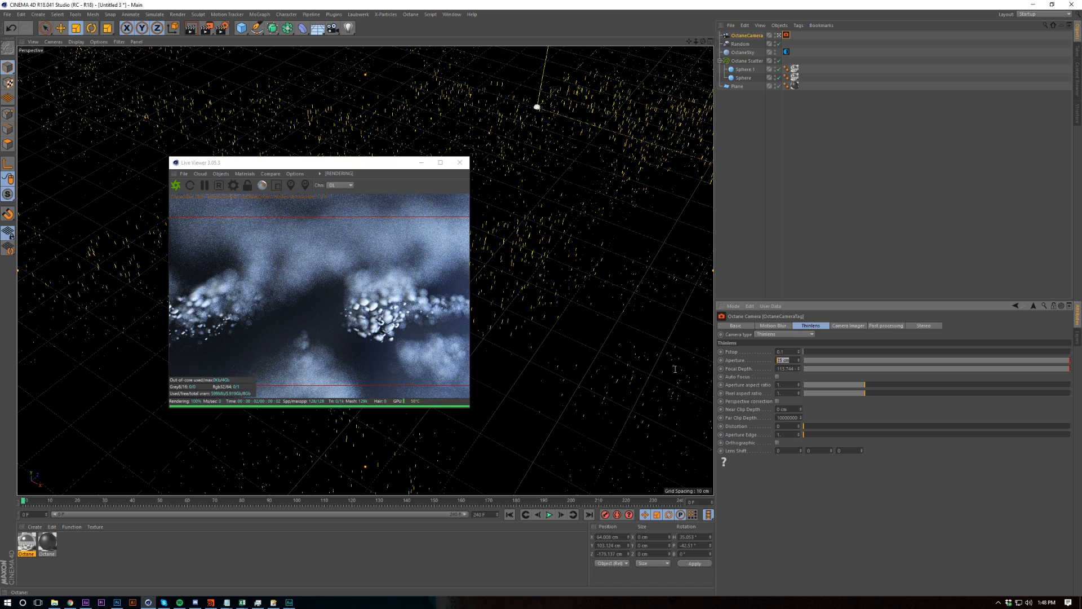
type("15")
left_click(877, 519)
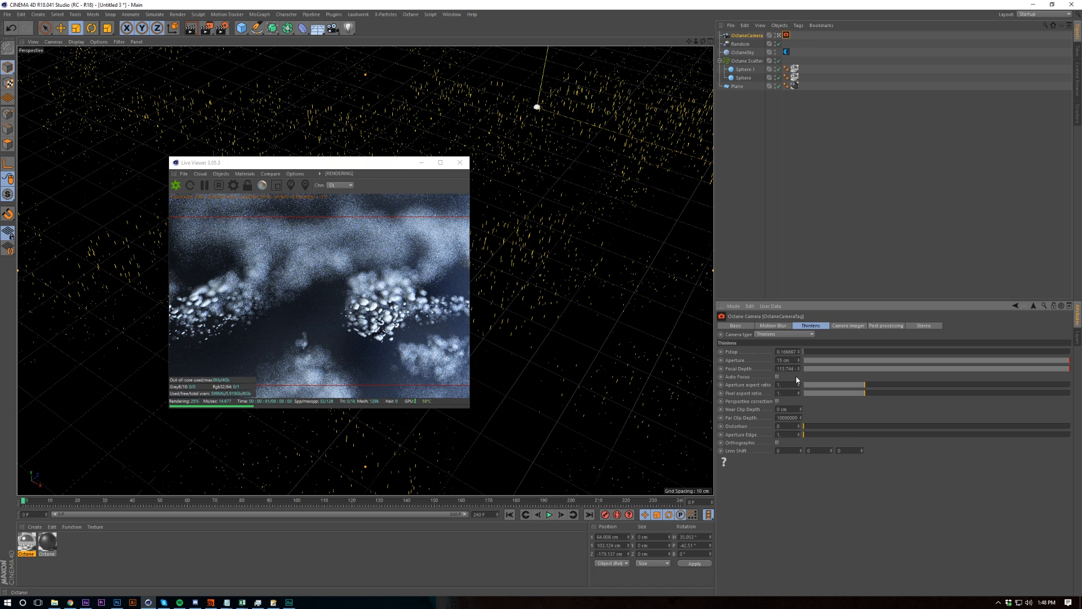
key("ctrl+z")
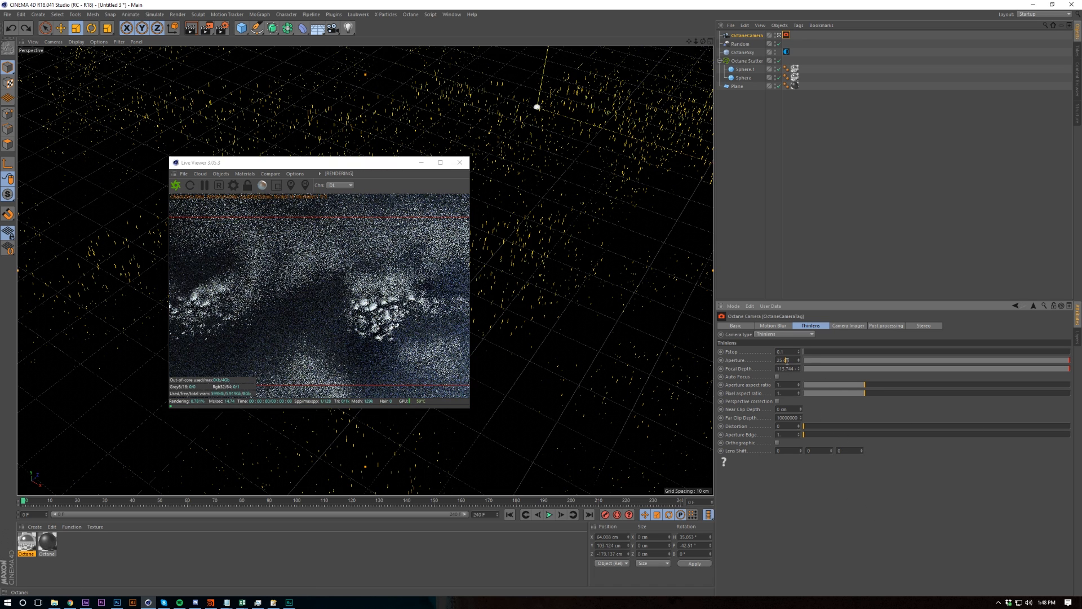
- Set the Octane camera's aperture to 10 cm
double_click(786, 359)
type("10")
left_click(850, 544)
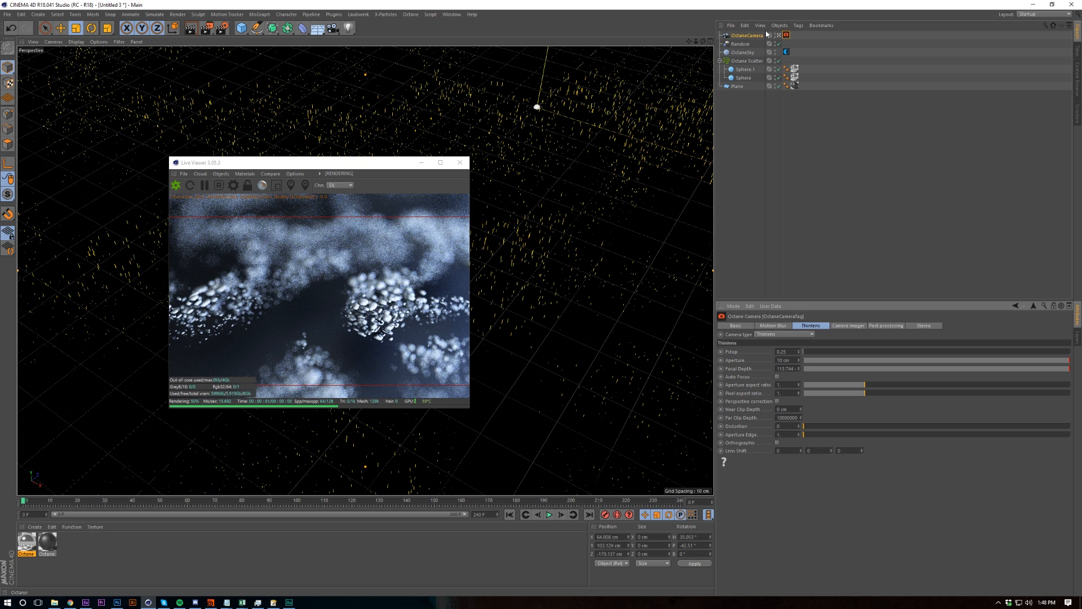
- Rotate the sky's HDRI environment to about -0.305 in RotX and about -0.37 in RotY
left_click(786, 52)
left_click(768, 379)
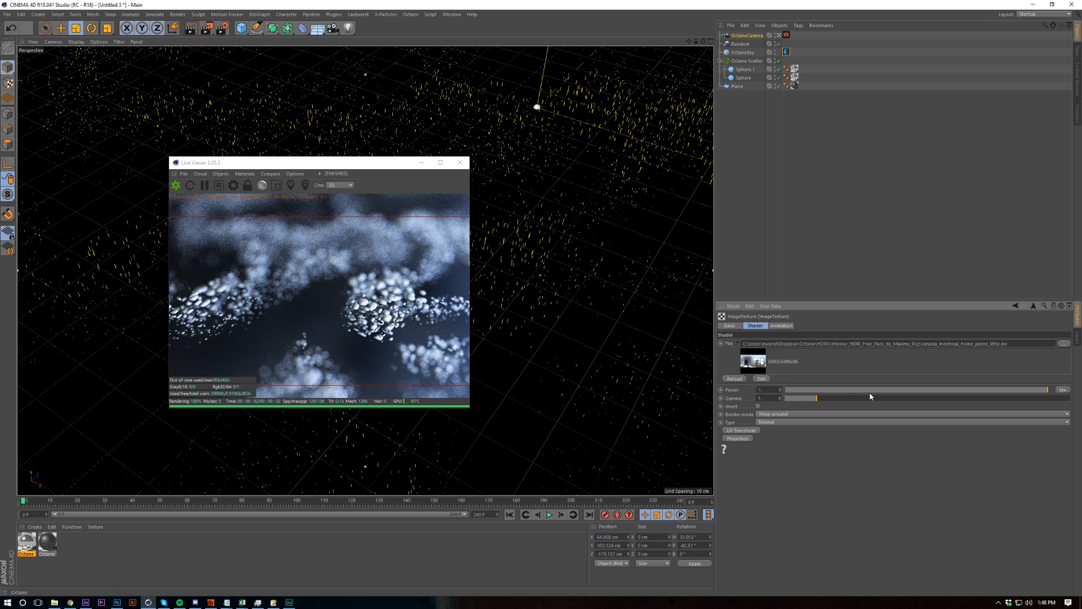
left_click(1033, 306)
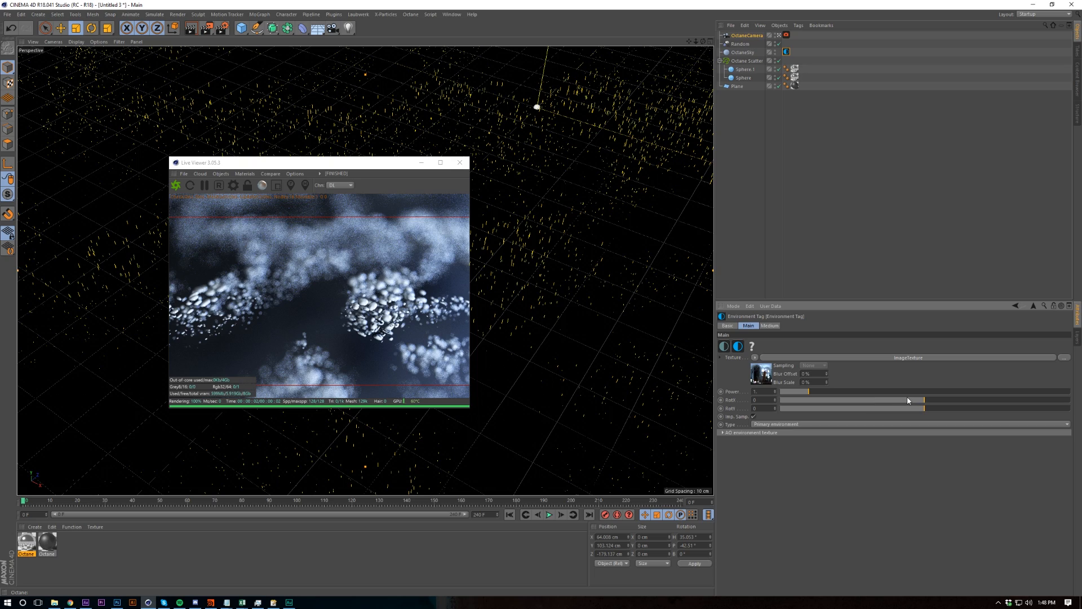
left_click(882, 406)
left_click_drag(882, 405, 865, 412)
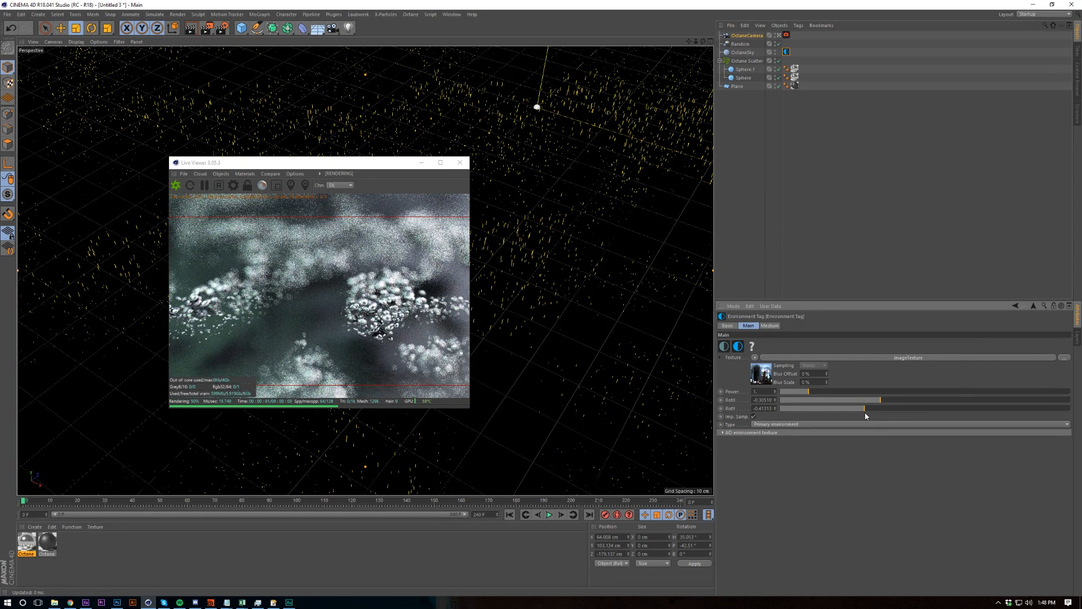
left_click(865, 414)
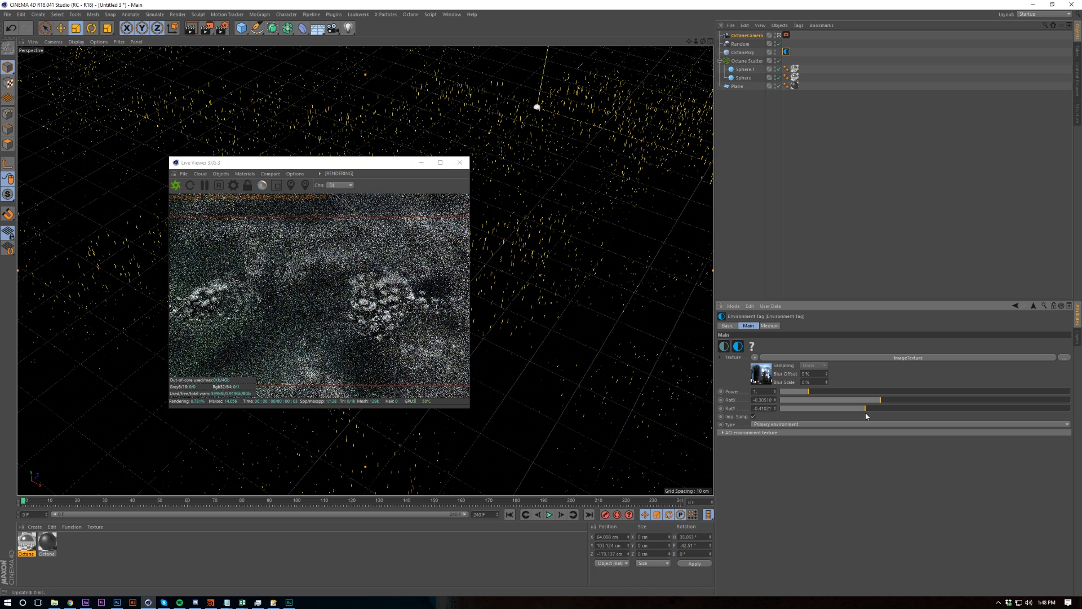
left_click(870, 411)
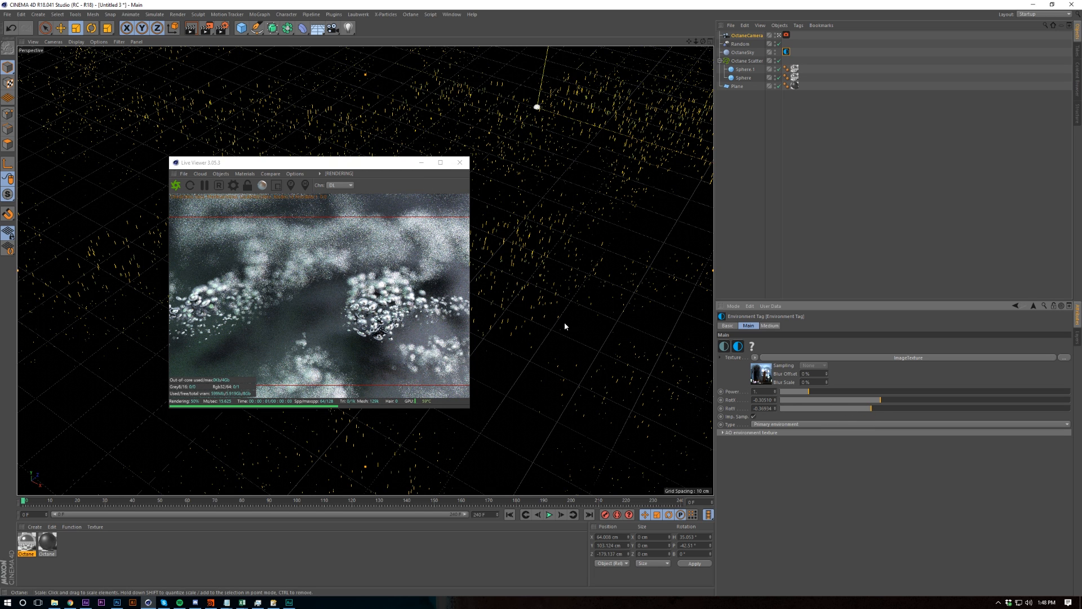
- Switch the Octane render kernel to Pathtracing and close the render settings
left_click(233, 185)
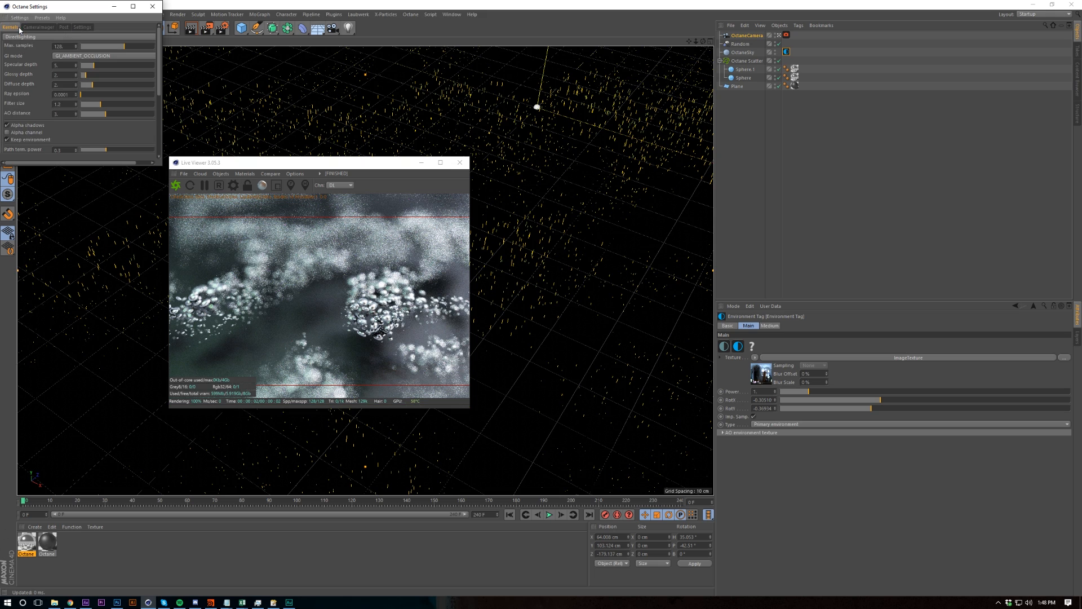
scroll(33, 40, "down", 1)
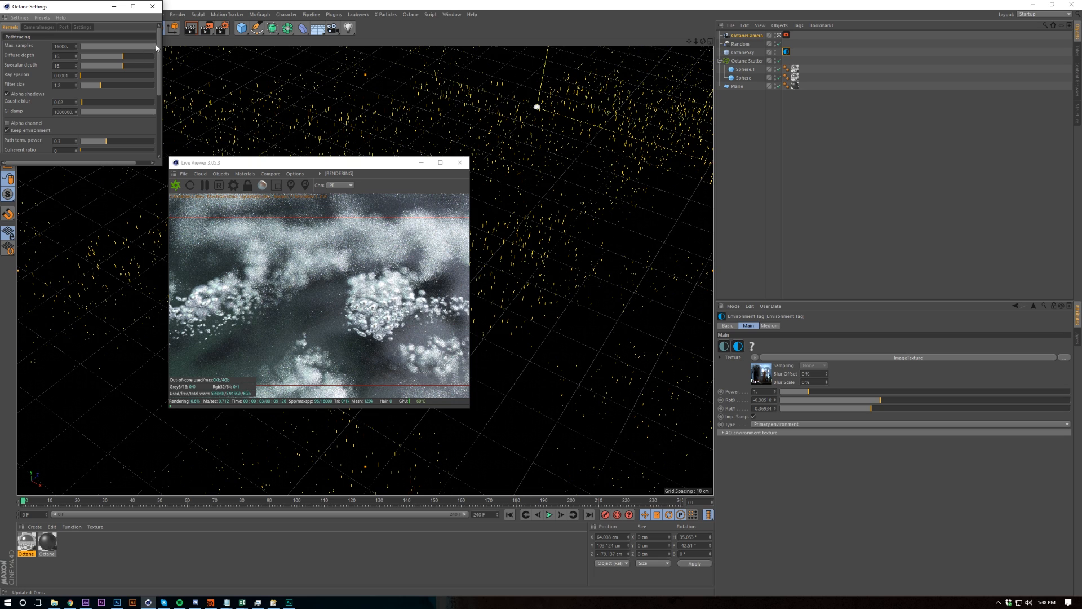
left_click(153, 6)
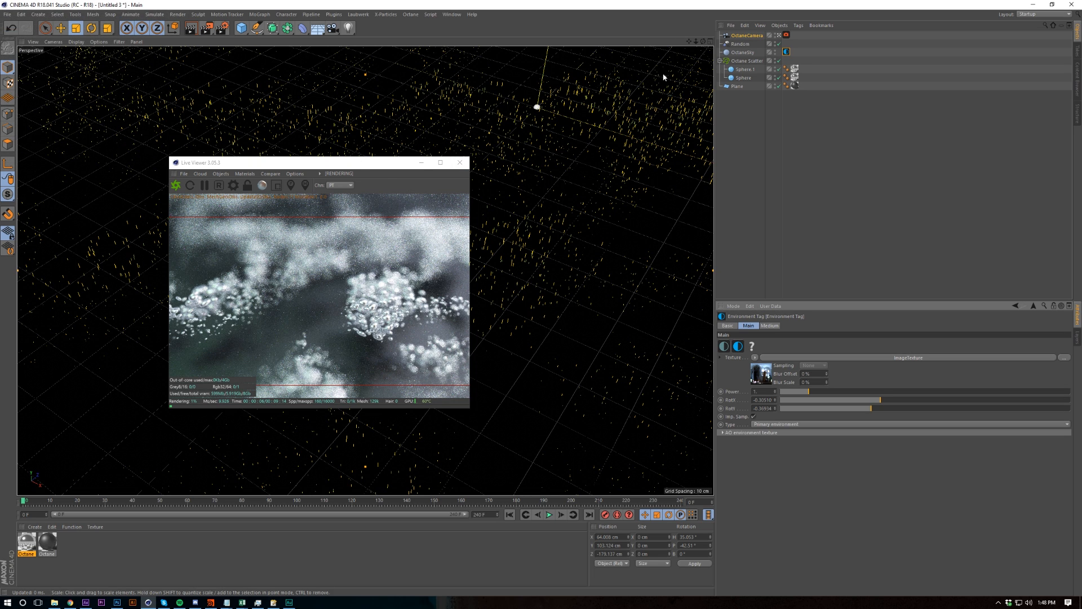
- Set the Octane camera's hot pixel removal to 0.5 in its imager settings
double_click(786, 34)
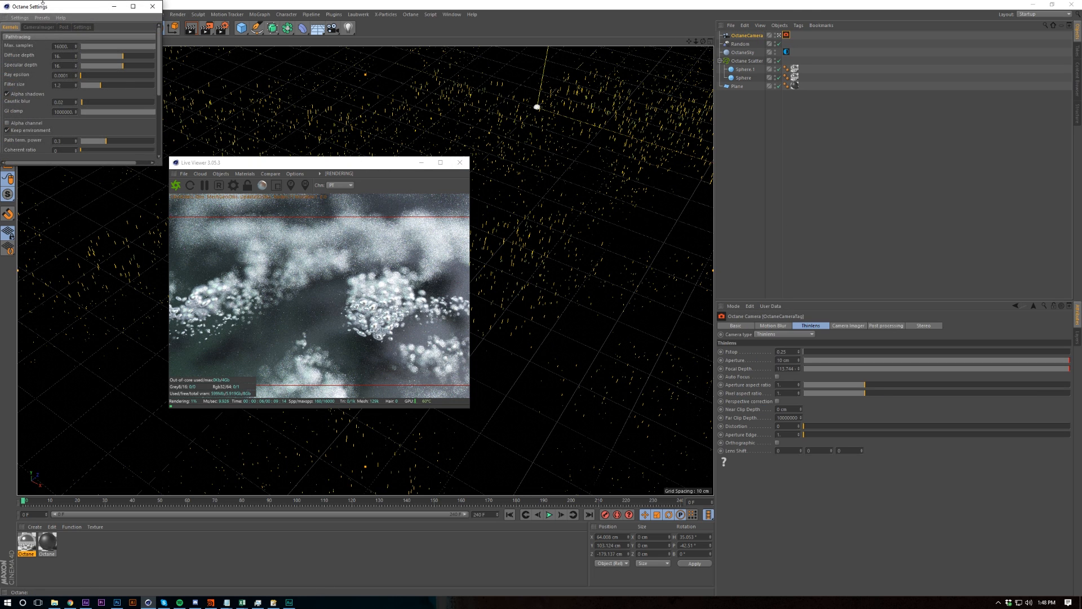
left_click(151, 10)
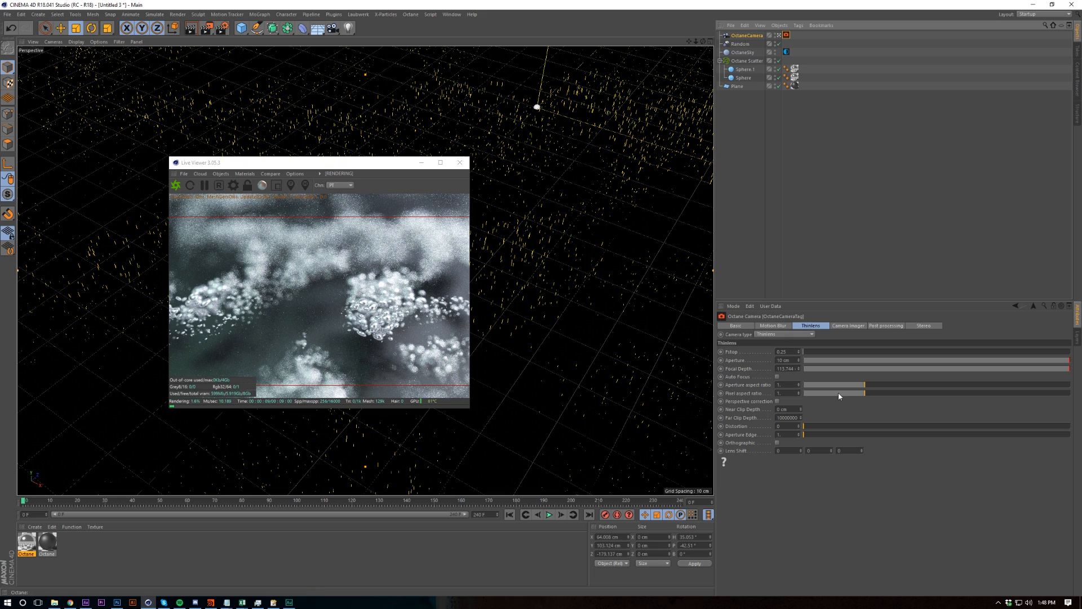
left_click(846, 326)
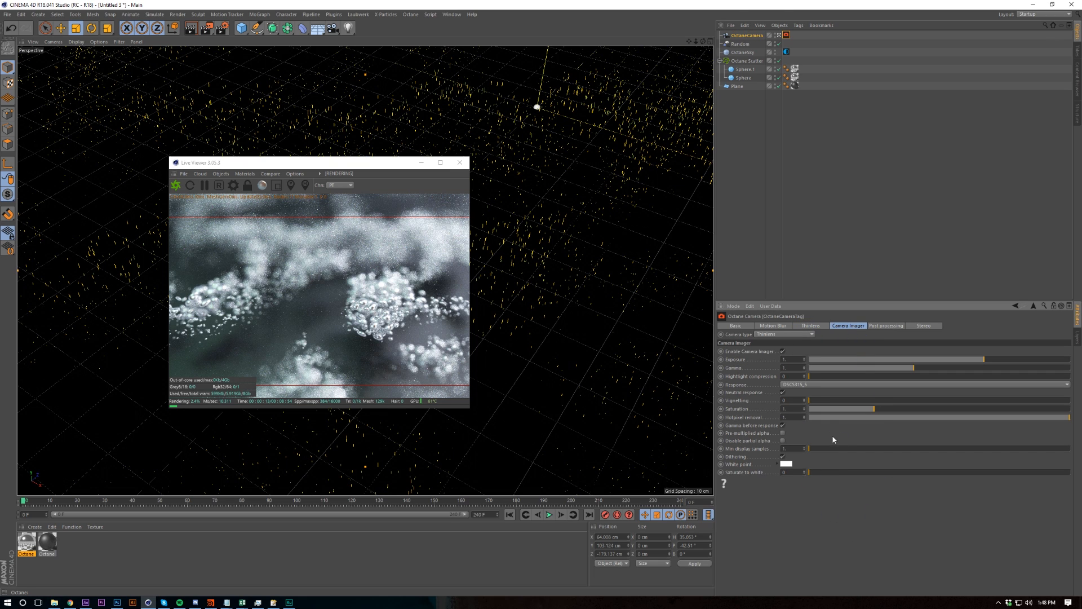
left_click_drag(911, 417, 793, 442)
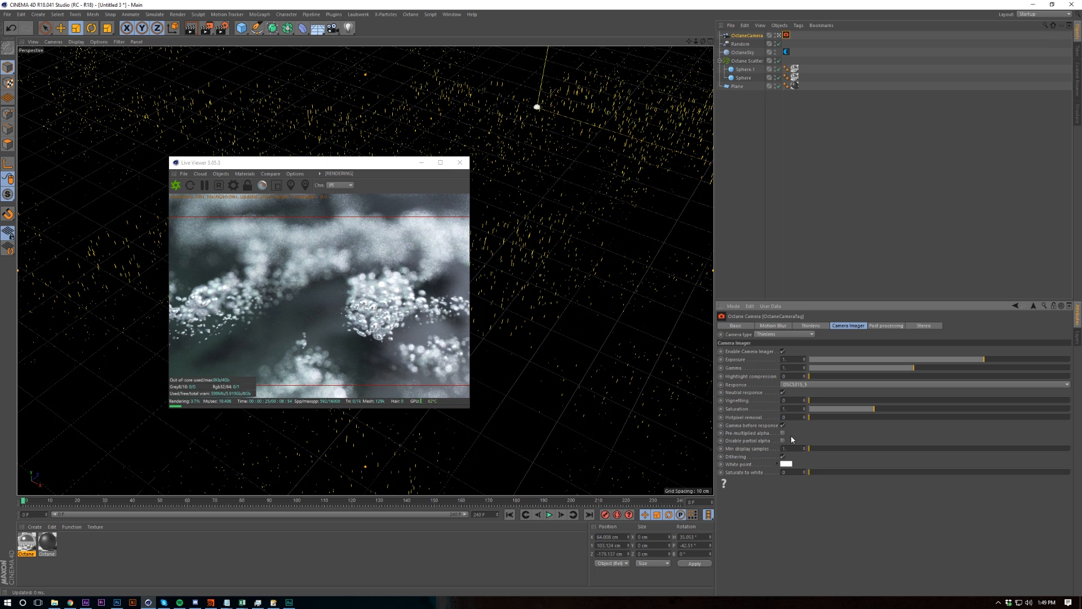
left_click_drag(801, 436, 933, 417)
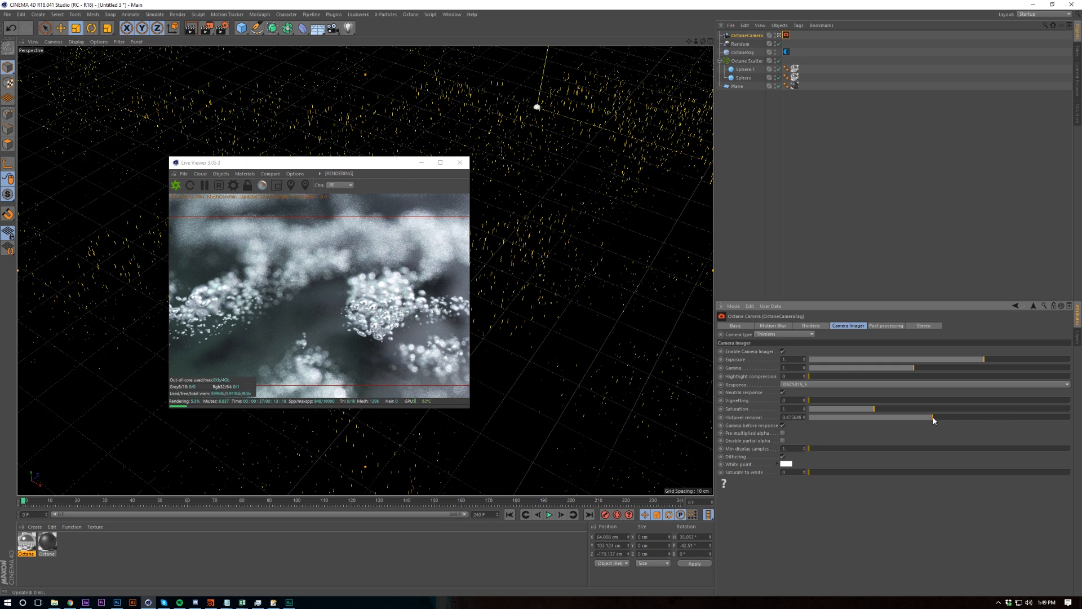
key("BackSpace")
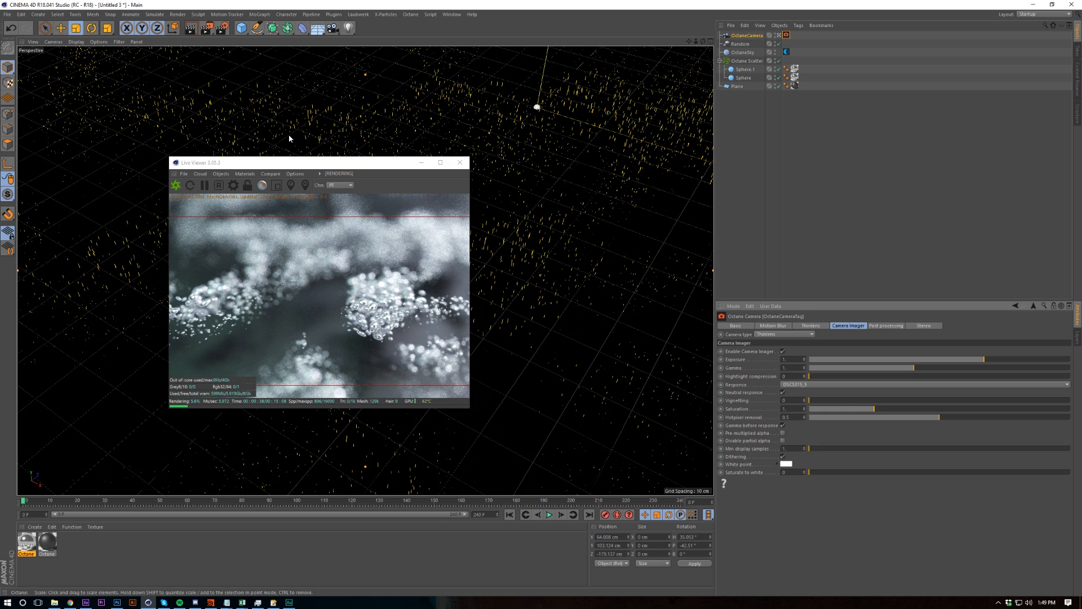
left_click_drag(324, 168, 299, 182)
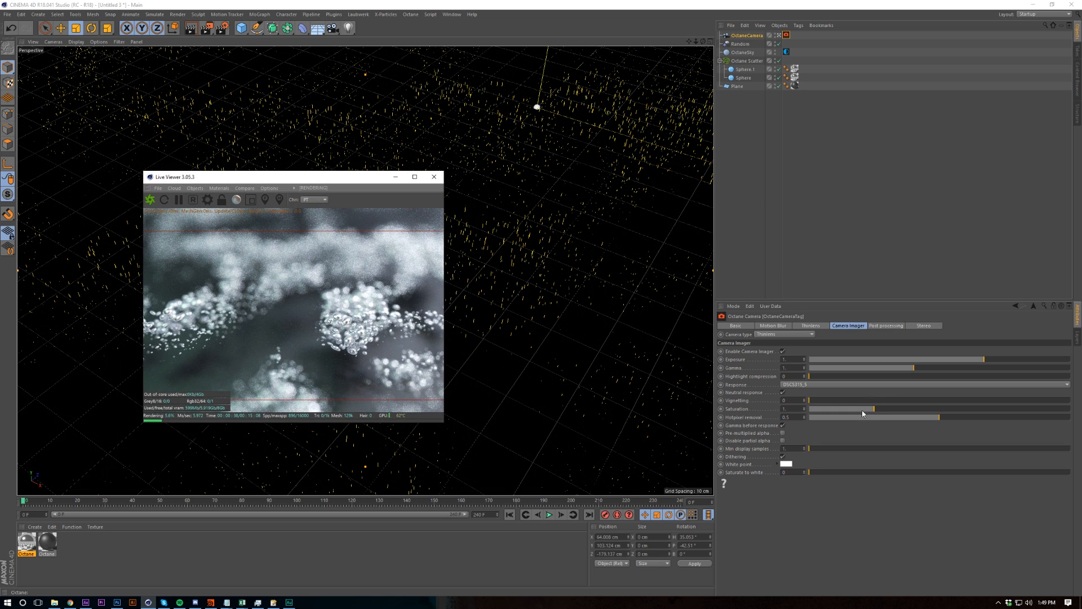
left_click_drag(827, 420, 935, 418)
type("0.5")
key("Return")
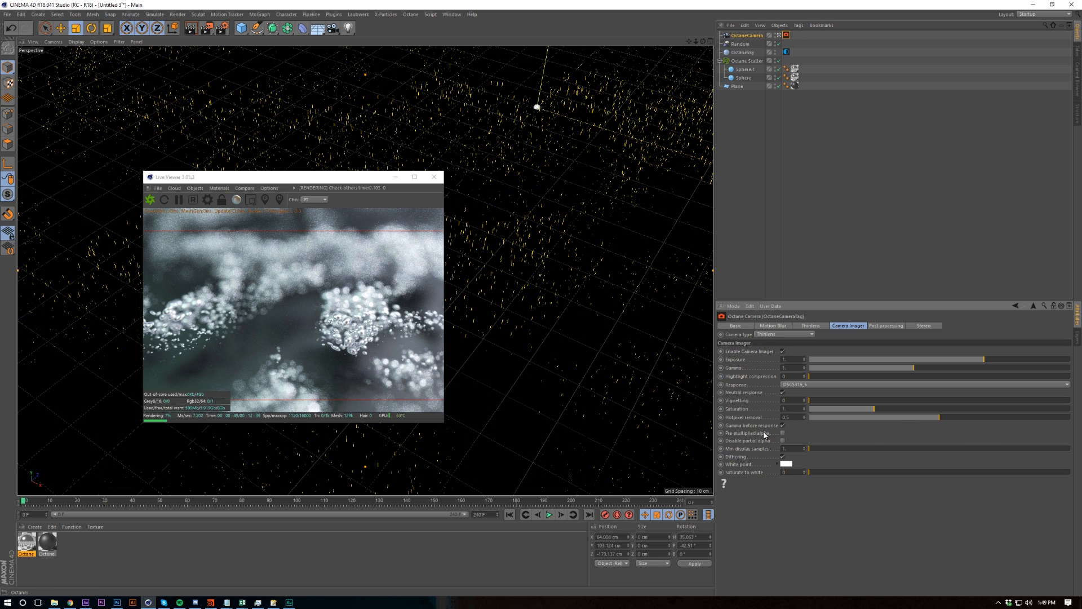
- Reframe the camera to a wider view of the sphere clusters and pick the focus on the cluster right of center in the render
left_click_drag(381, 179, 327, 193)
right_click_drag(509, 275, 532, 285, "alt")
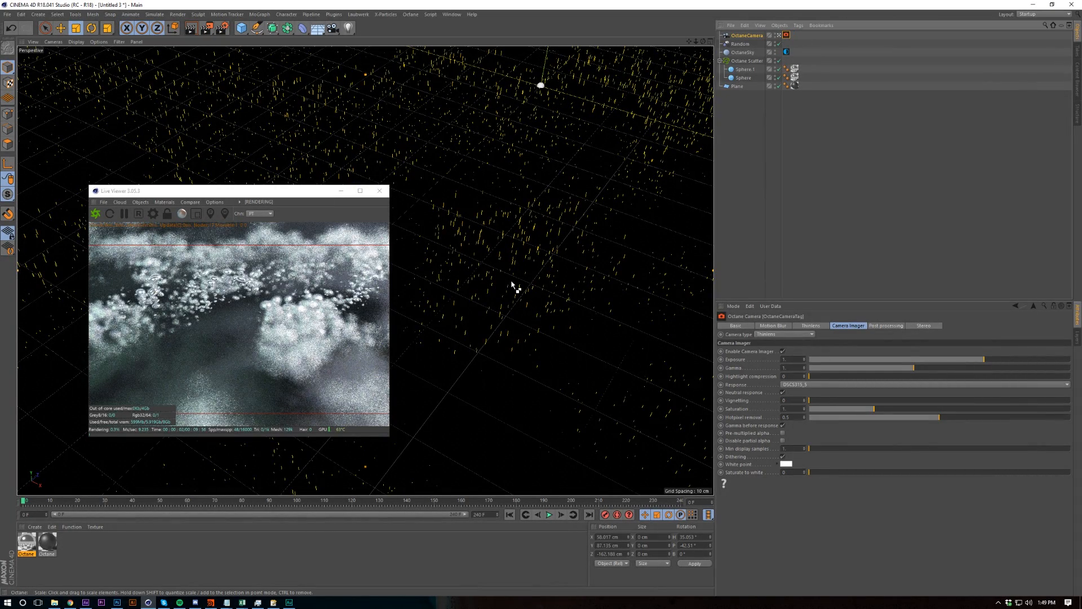
middle_click(287, 337)
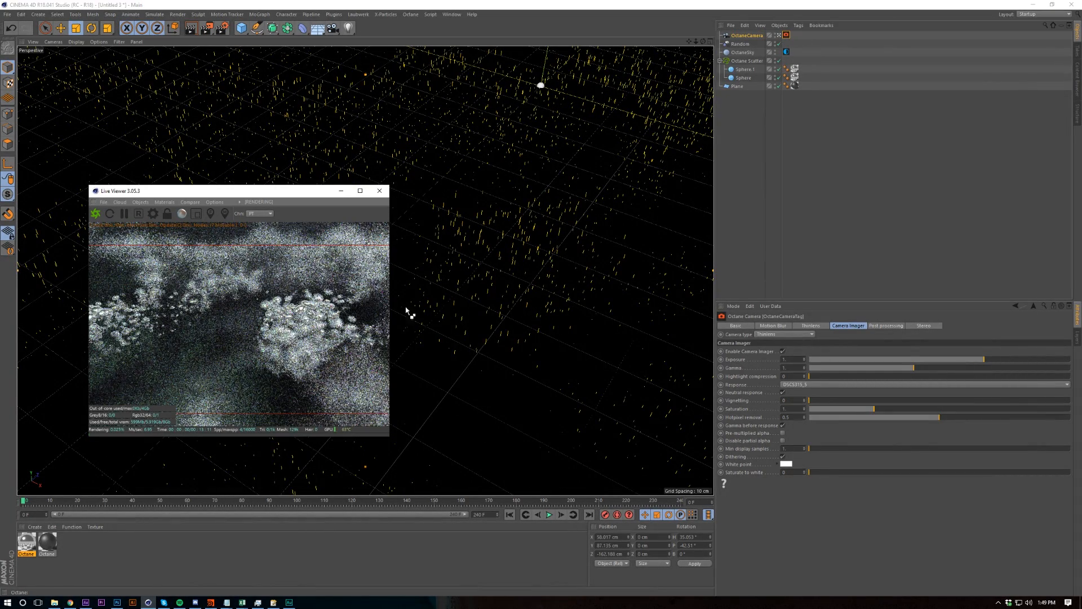
left_click(836, 93)
left_click(749, 61)
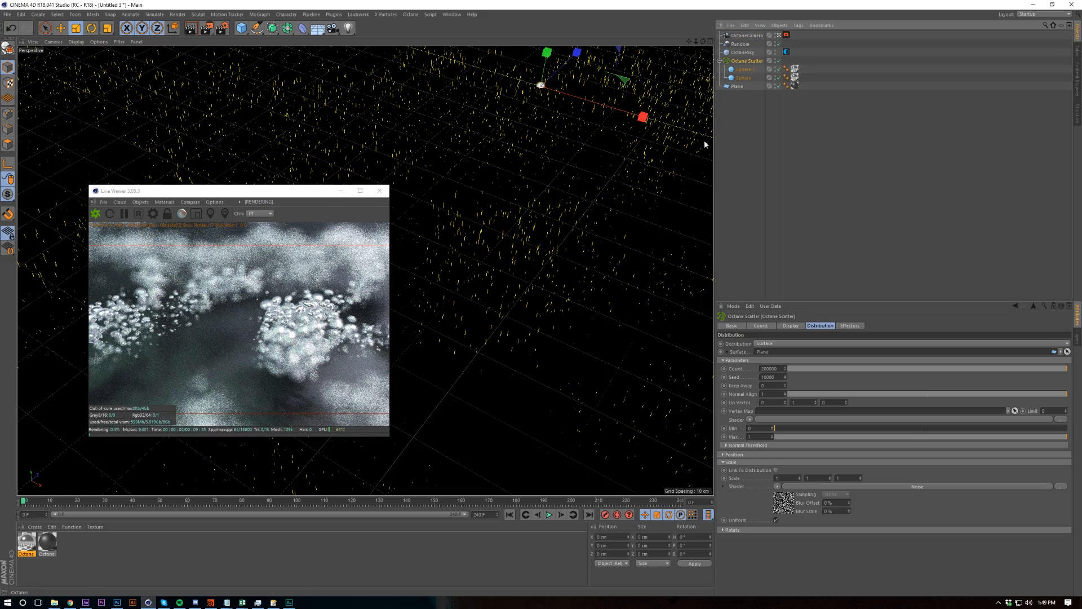
right_click_drag(567, 274, 534, 319, "alt")
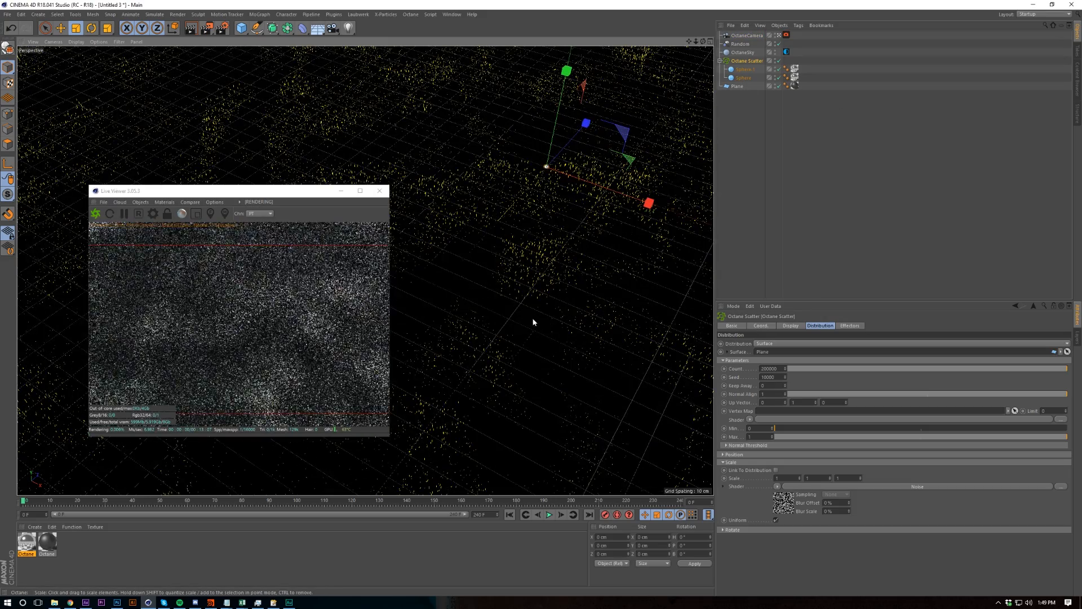
left_click(346, 327)
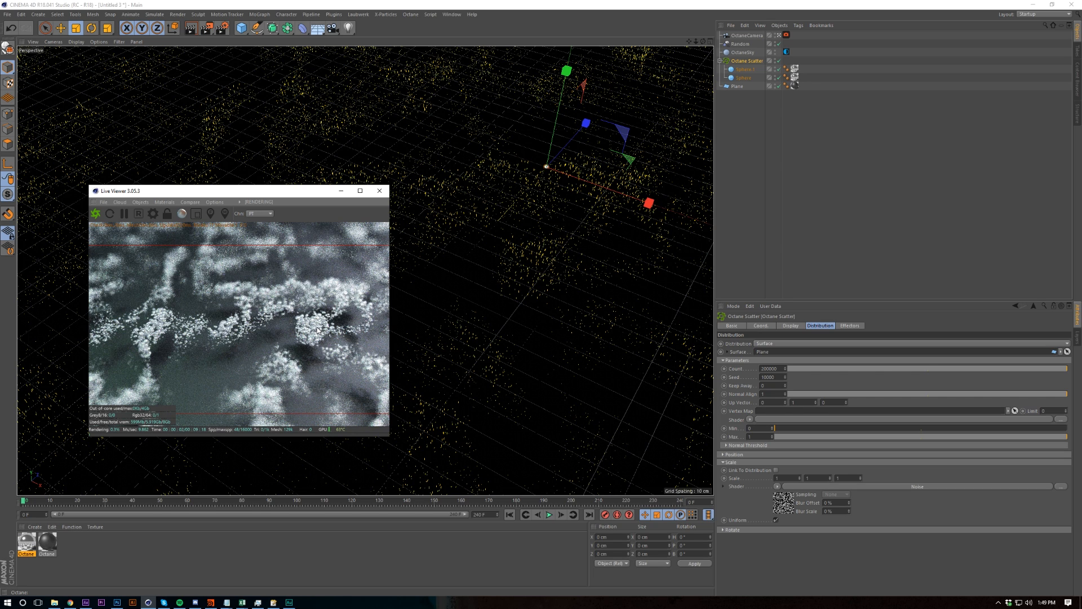
- Try contrast values down to -14% on the Octane Scatter's scale noise shader, and settle on 52%
left_click(785, 261)
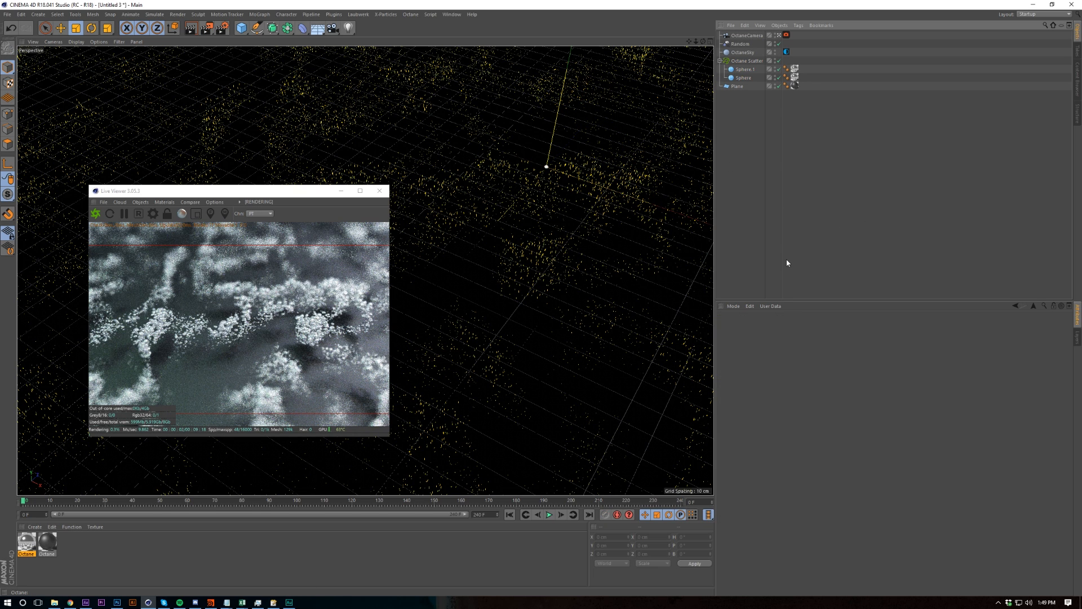
left_click(750, 61)
left_click(783, 505)
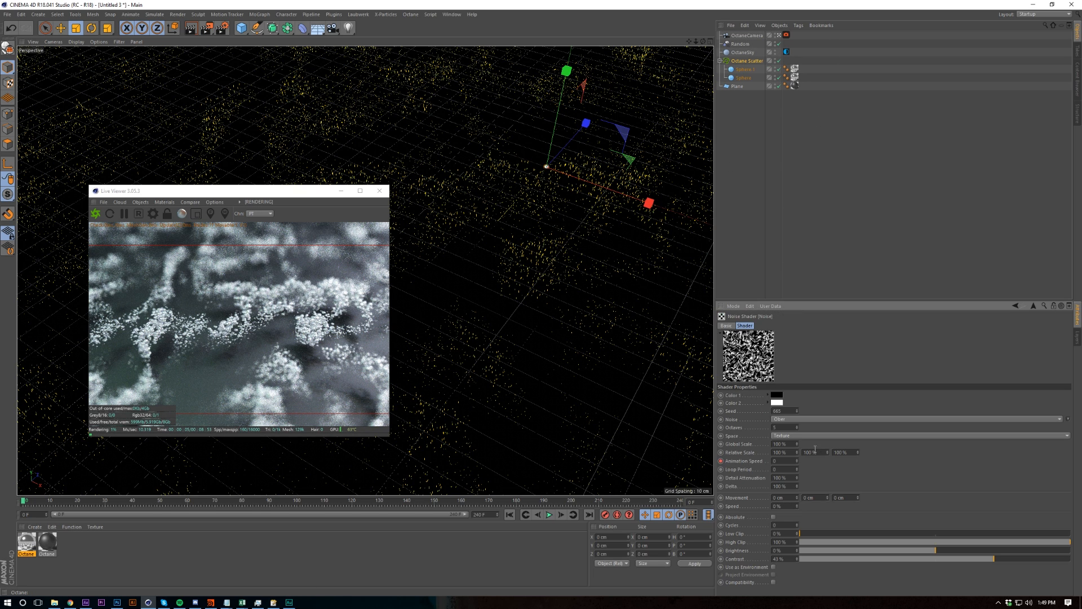
left_click_drag(968, 555, 971, 559)
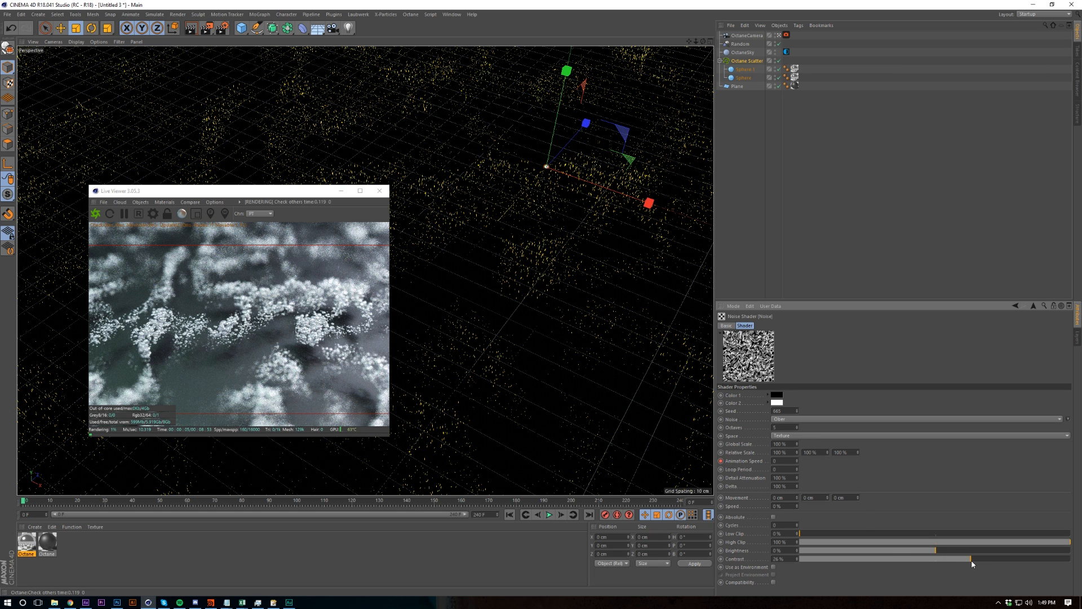
left_click_drag(972, 560, 959, 561)
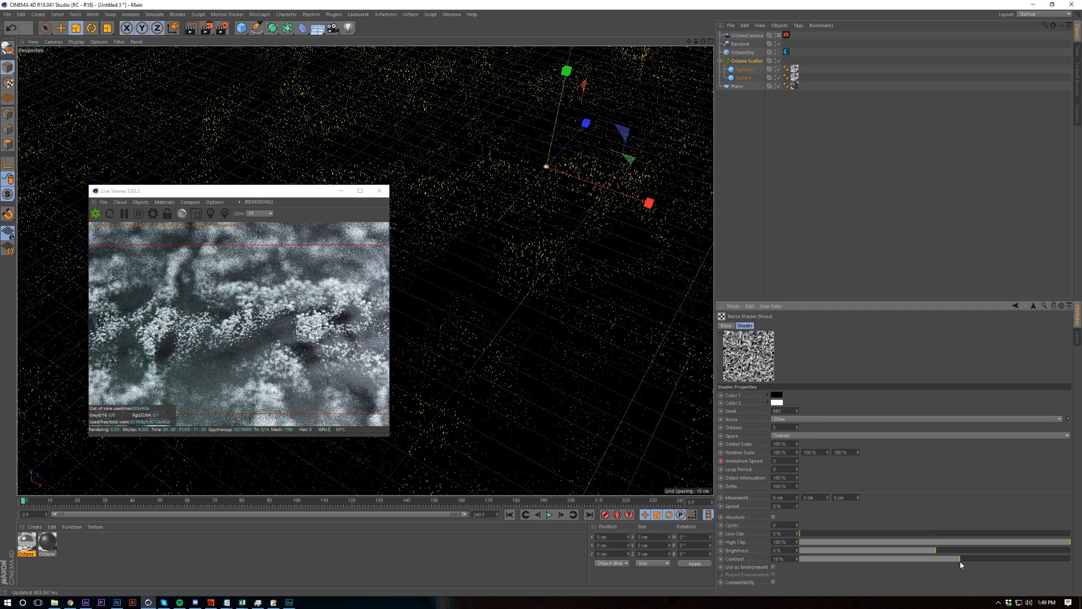
left_click(915, 560)
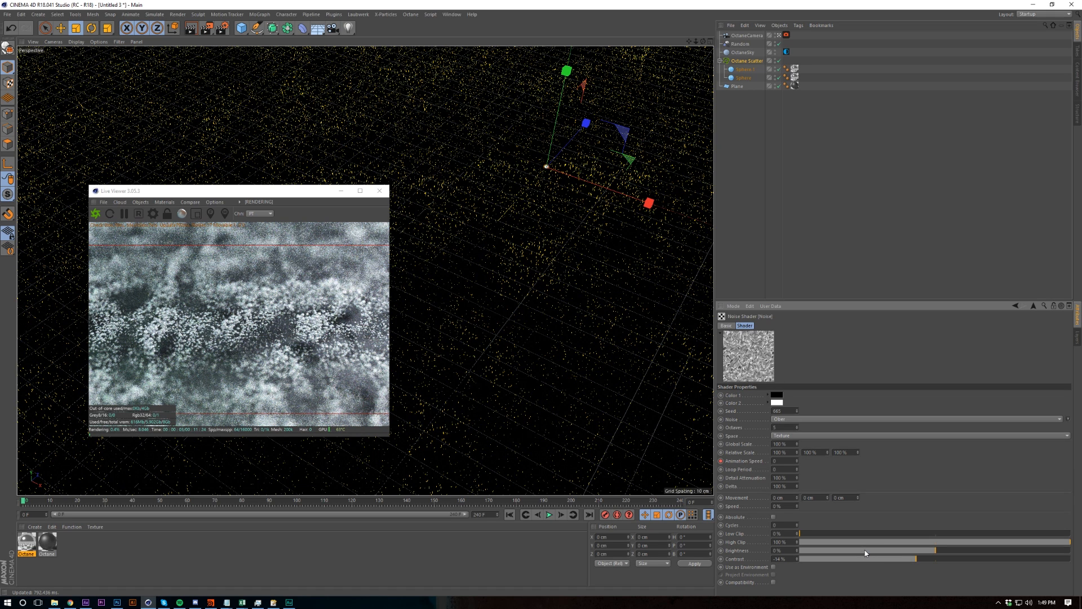
left_click(1007, 558)
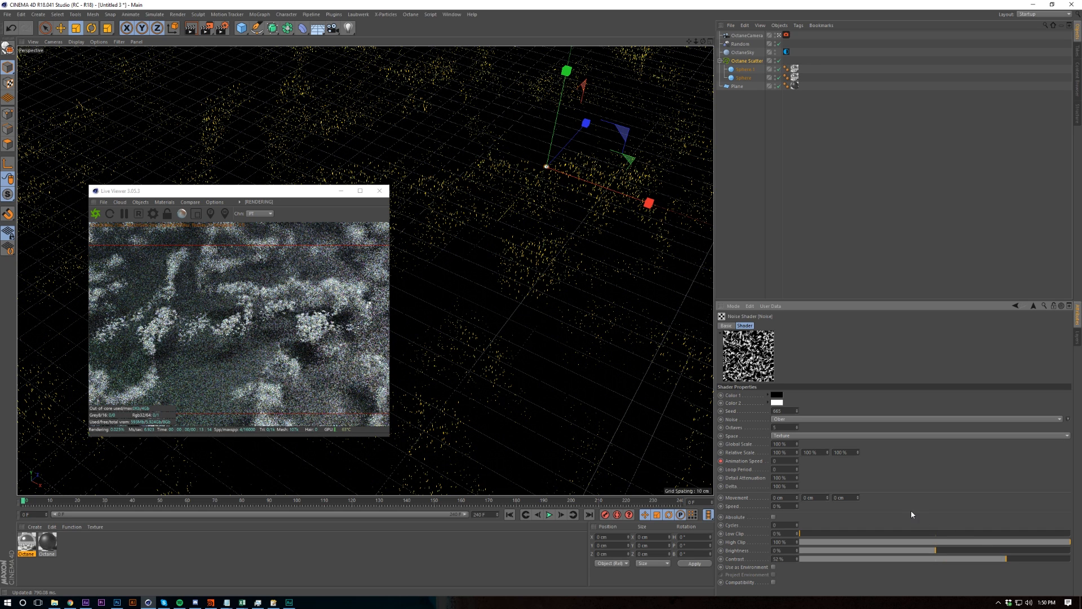
- Try clip and brightness changes on the scale noise, including a 38% high clip and 64% brightness, and revert them
left_click_drag(1031, 543, 902, 546)
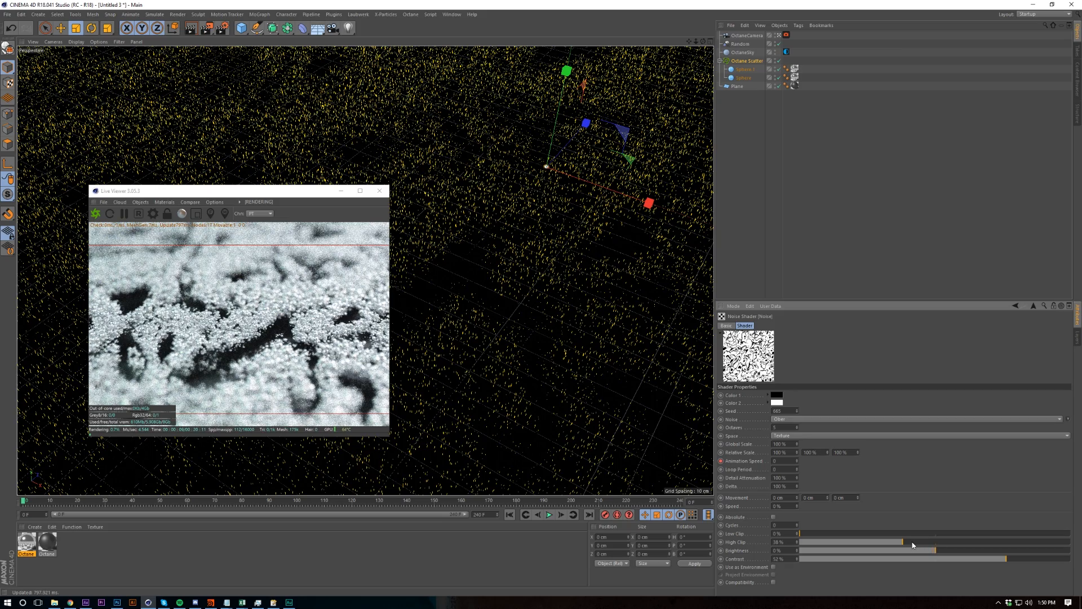
left_click_drag(871, 536, 896, 536)
key("ctrl+z")
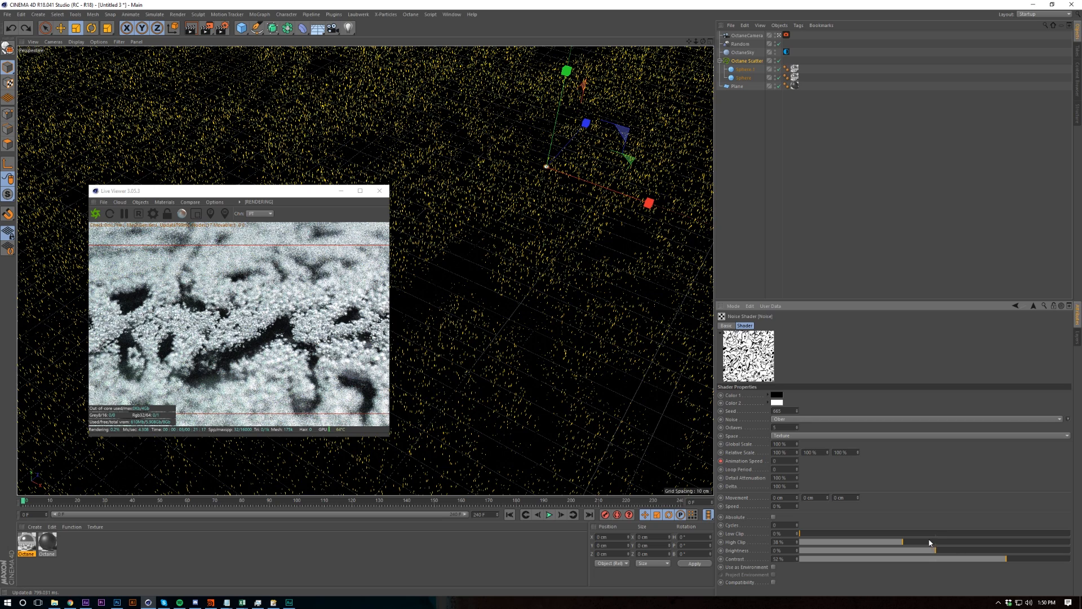
left_click_drag(903, 542, 1069, 541)
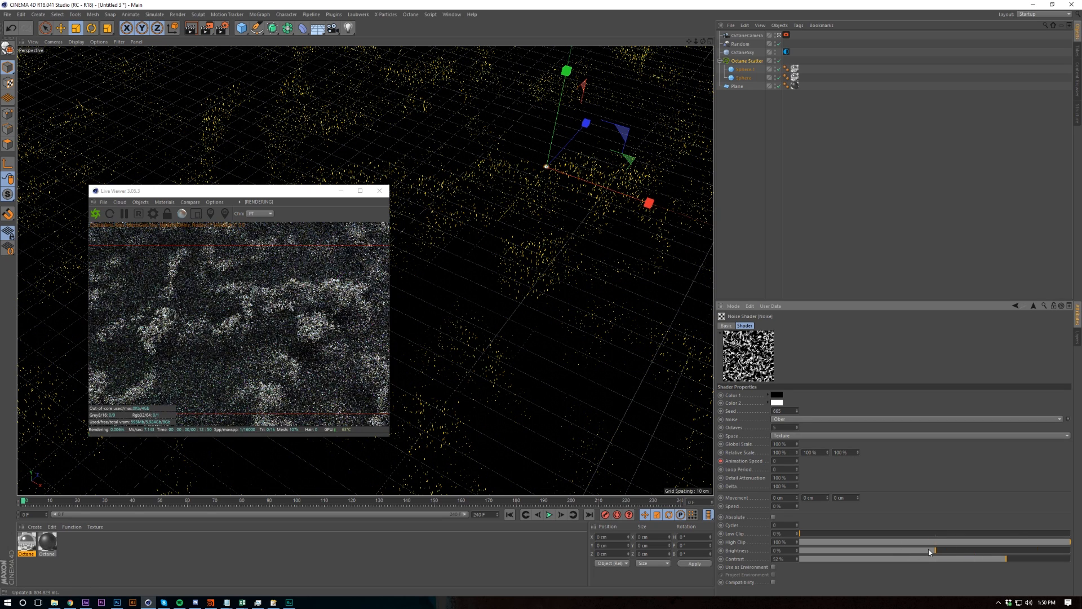
mouse_move(930, 551)
left_mouse_down()
mouse_move(809, 553)
mouse_move(1022, 550)
left_mouse_up()
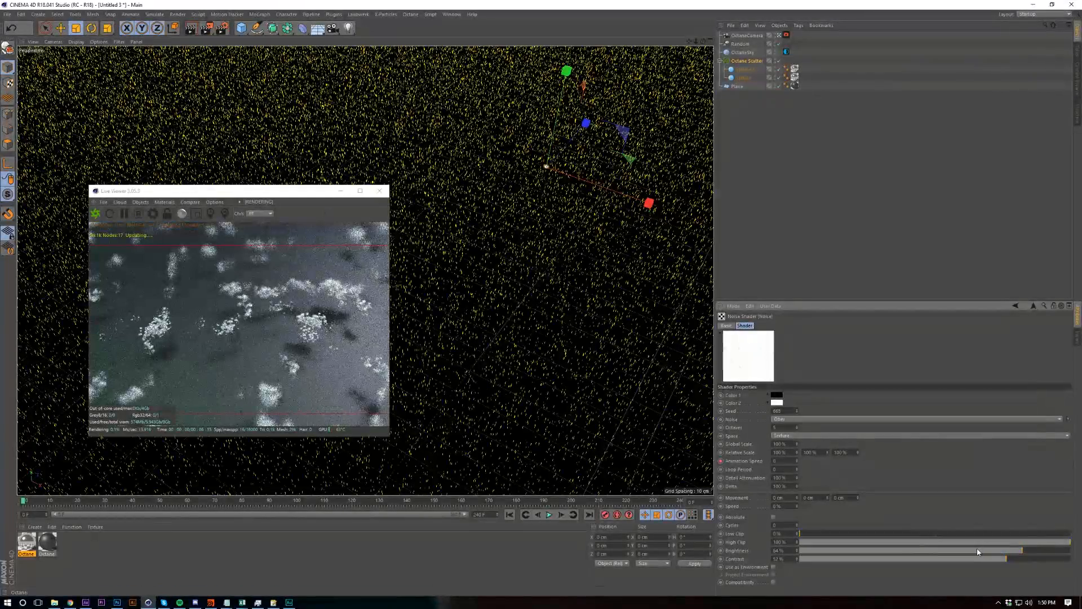
key("ctrl+z")
- Try the Turbulence noise type for the scatter's scale shader, and set it to Voronoi 1
left_click(818, 419)
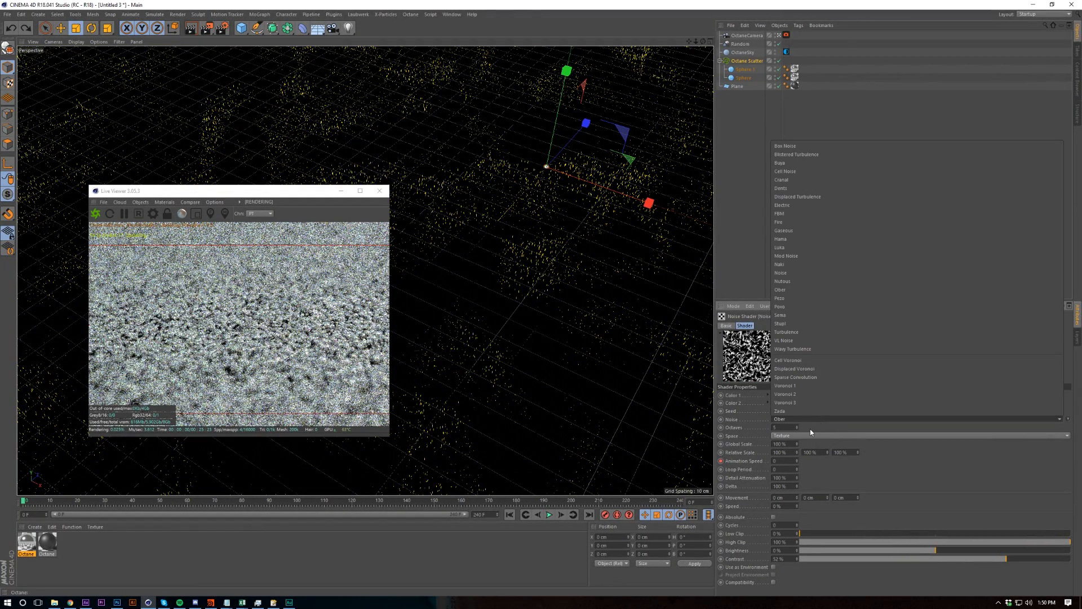
left_click(810, 334)
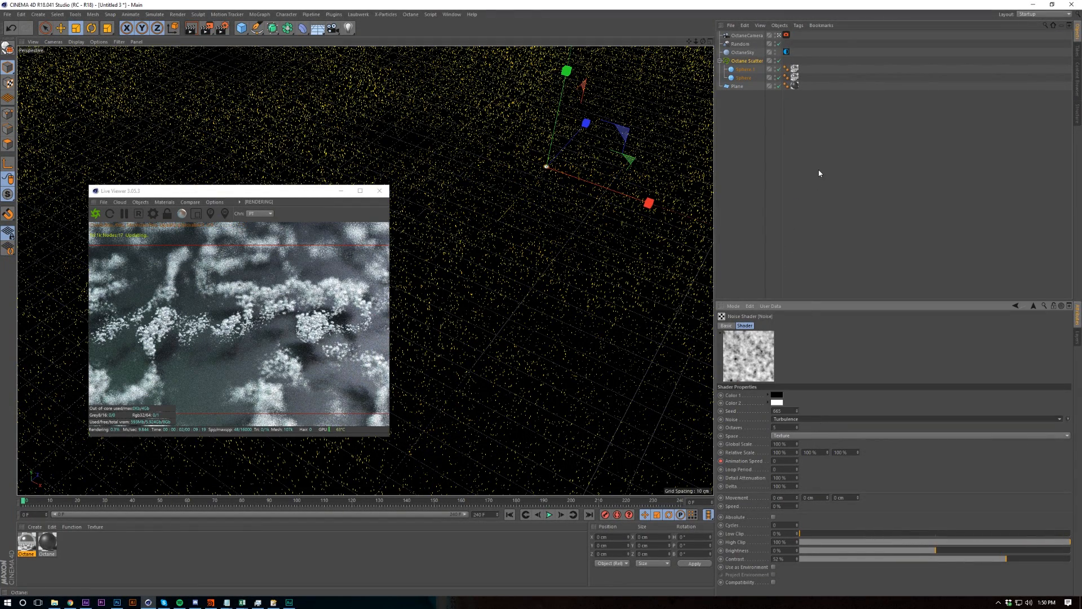
left_click(810, 418)
left_click(798, 386)
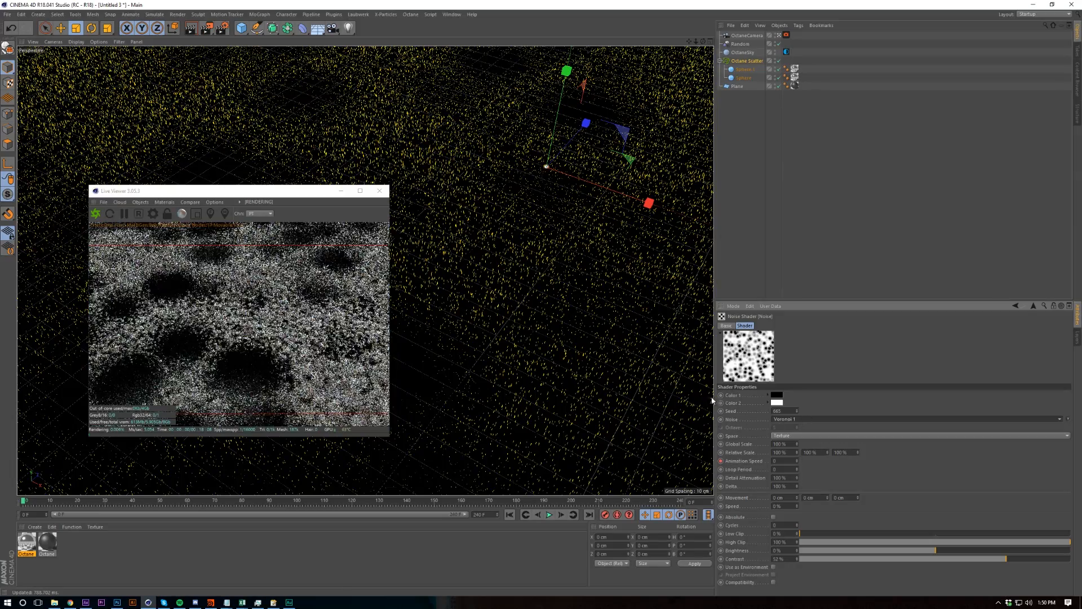
- Pick a new focus point on the scattered spheres and set the Octane camera's aperture to 0 cm
right_click_drag(497, 310, 522, 333, "alt")
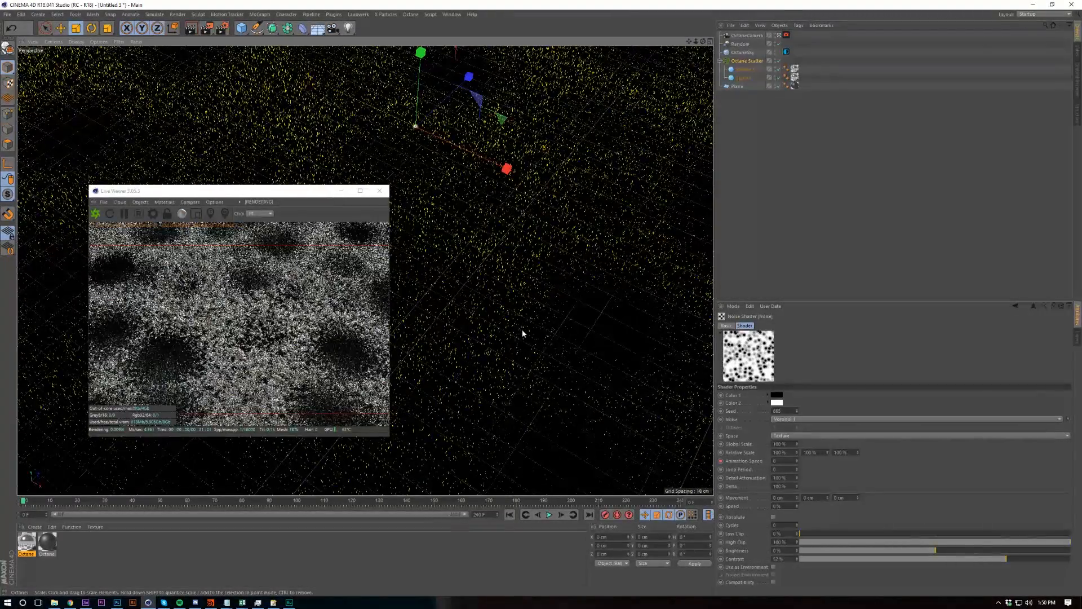
left_click(271, 361)
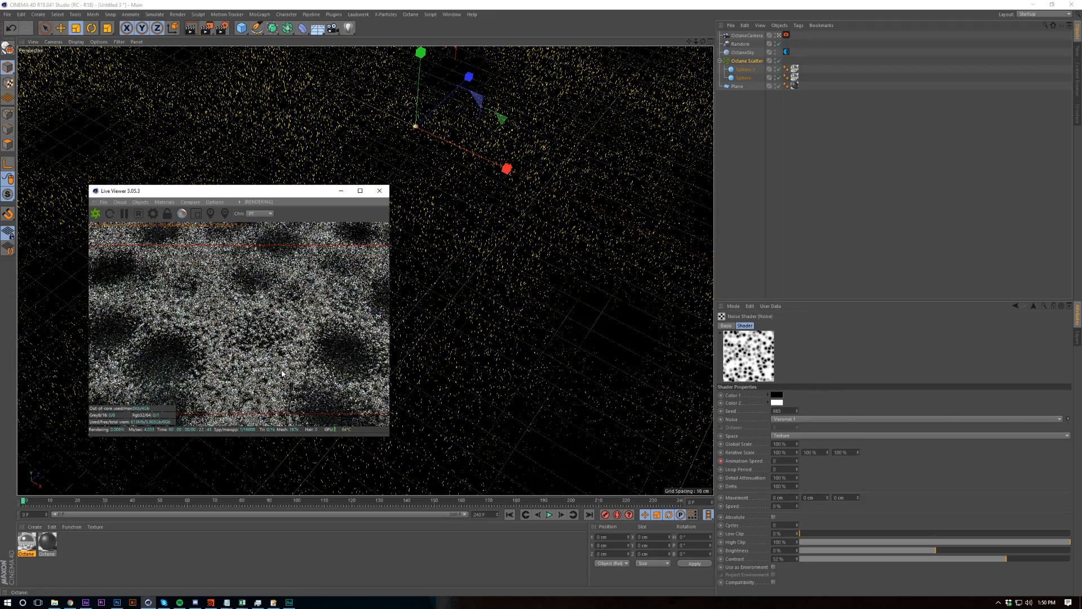
right_click_drag(440, 389, 474, 280, "alt")
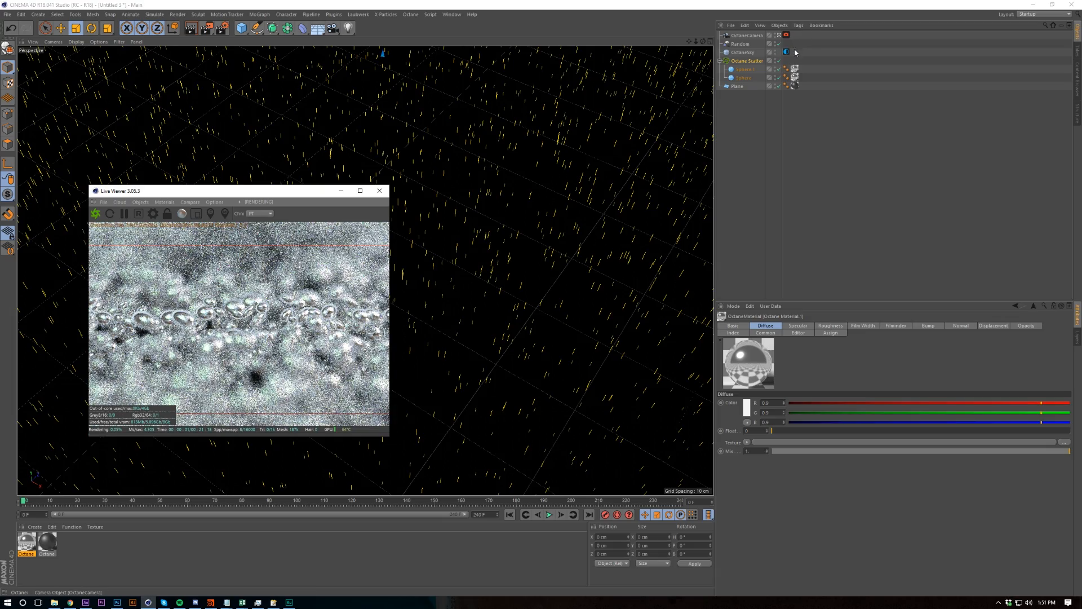
left_click(785, 35)
left_click(811, 325)
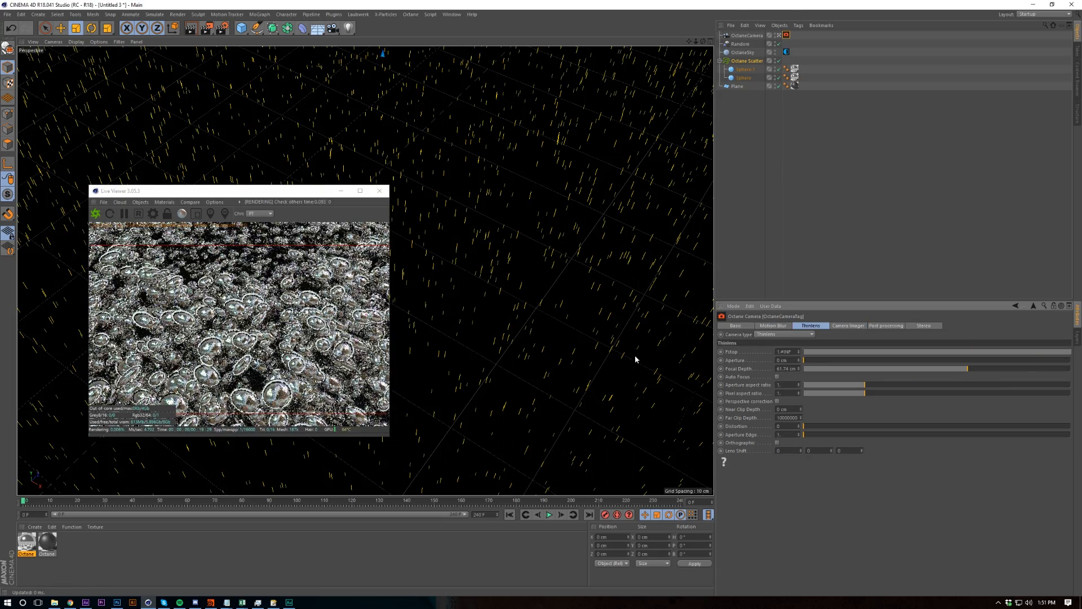
middle_click_drag(527, 249, 556, 361, "alt")
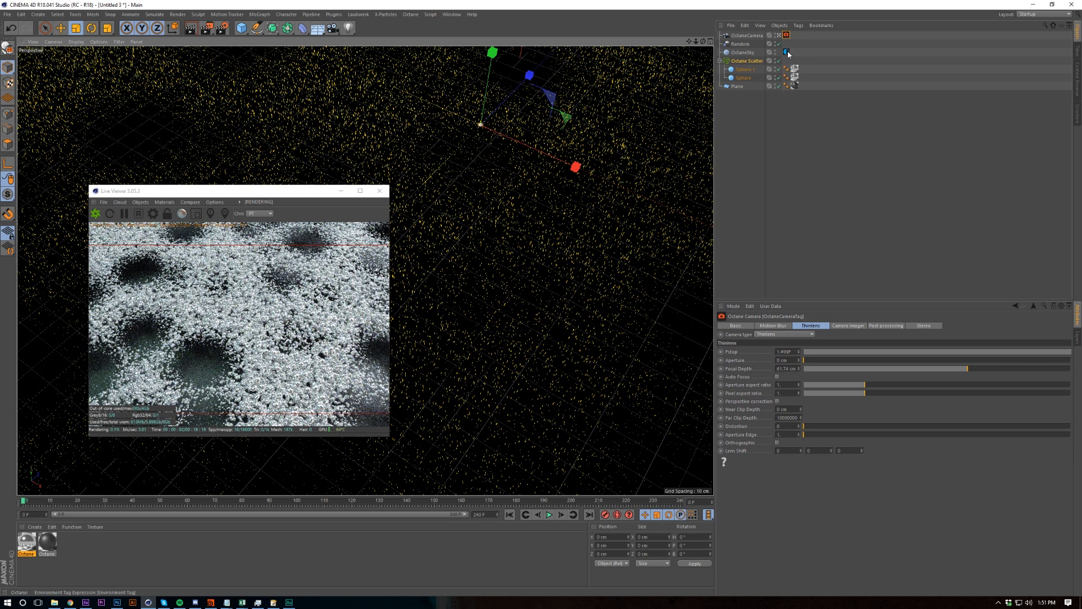
- Try 100% contrast on the Octane Scatter's scale noise shader, and settle on 20% contrast with a 49% low clip
left_click(739, 61)
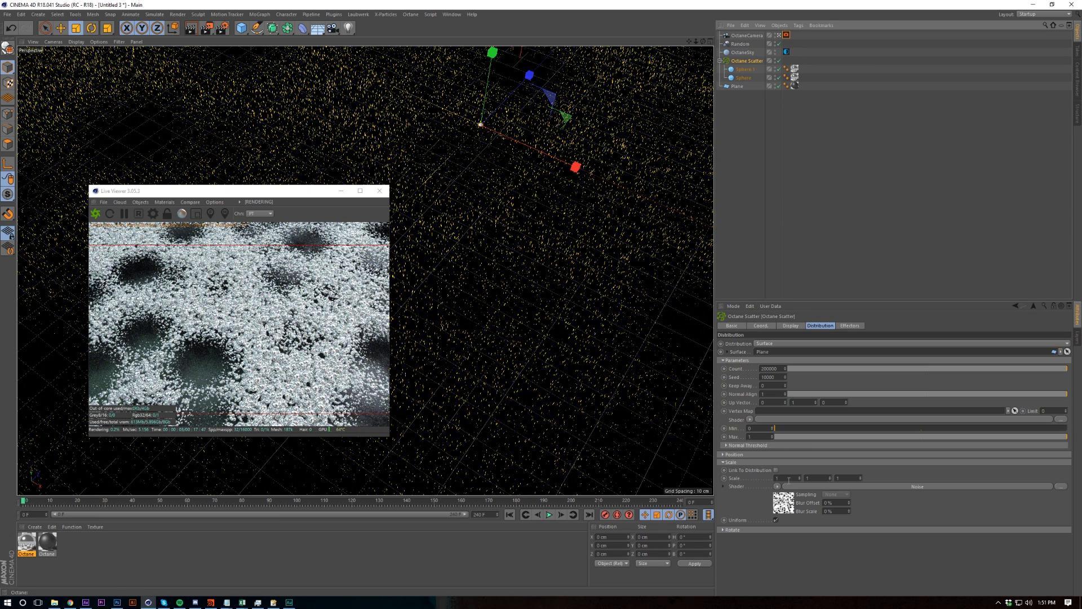
left_click(787, 499)
left_click_drag(1006, 558, 1068, 558)
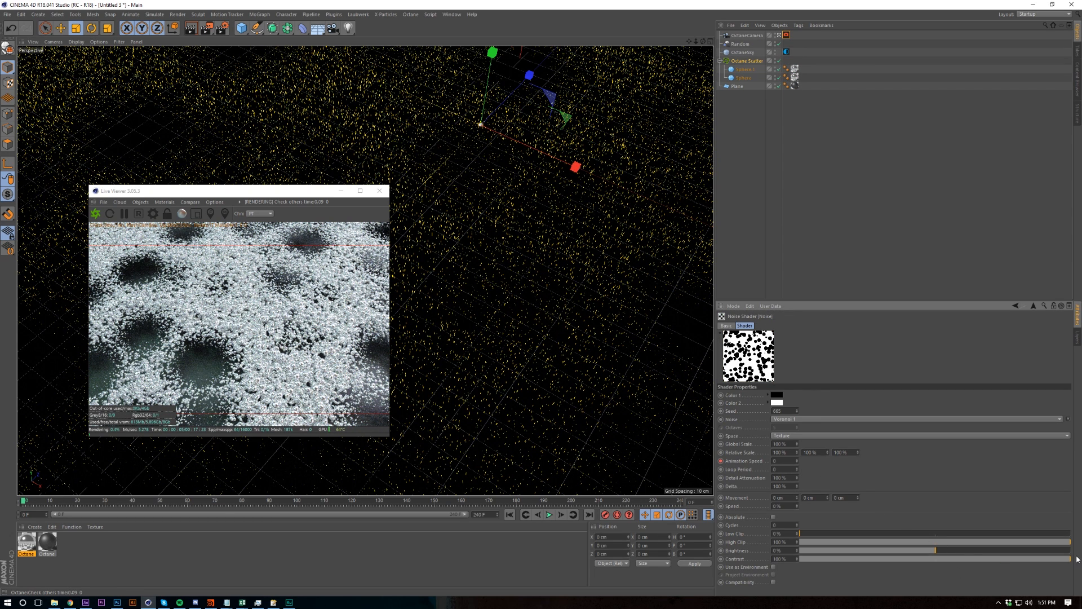
left_click(960, 558)
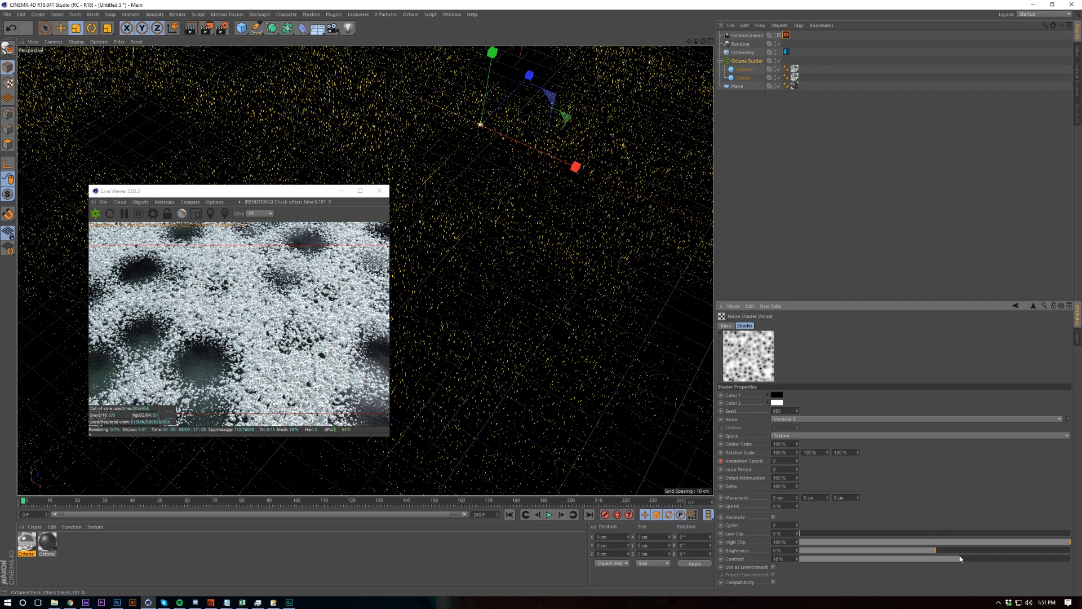
left_click(903, 534)
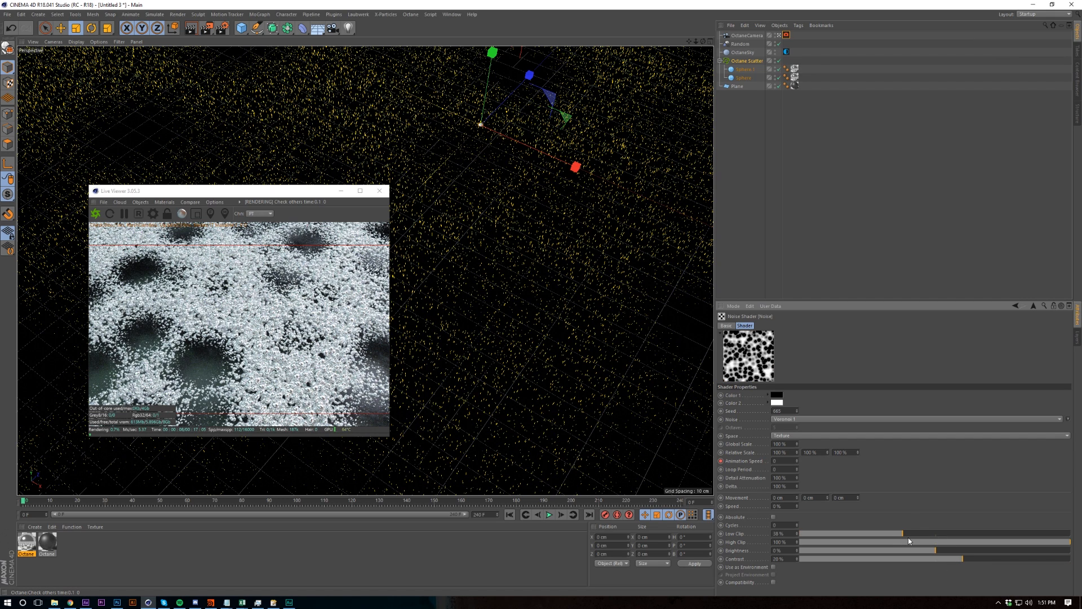
left_click(934, 533)
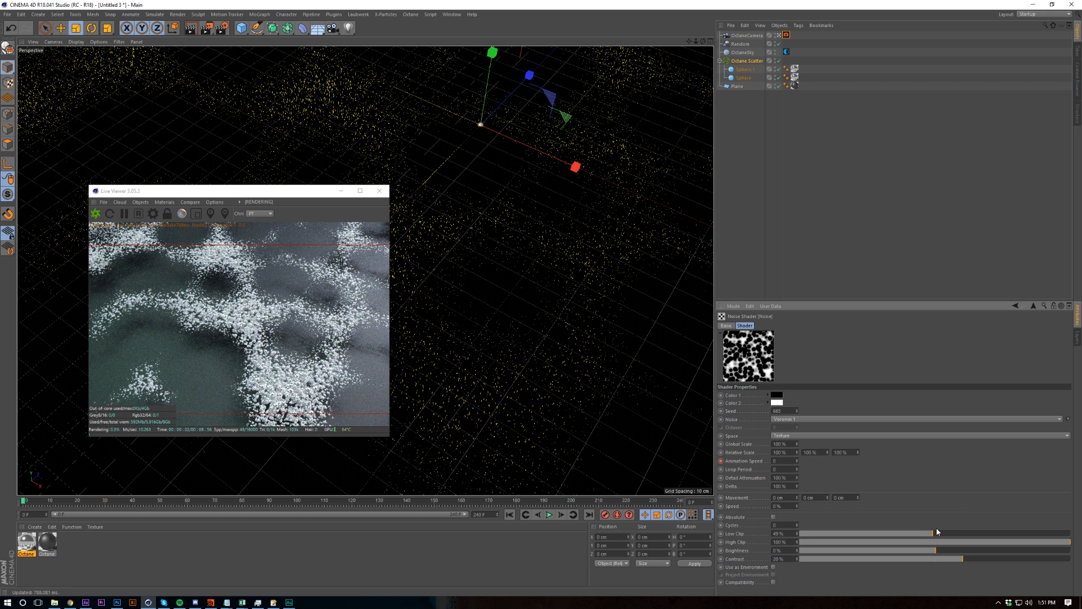
left_click(872, 210)
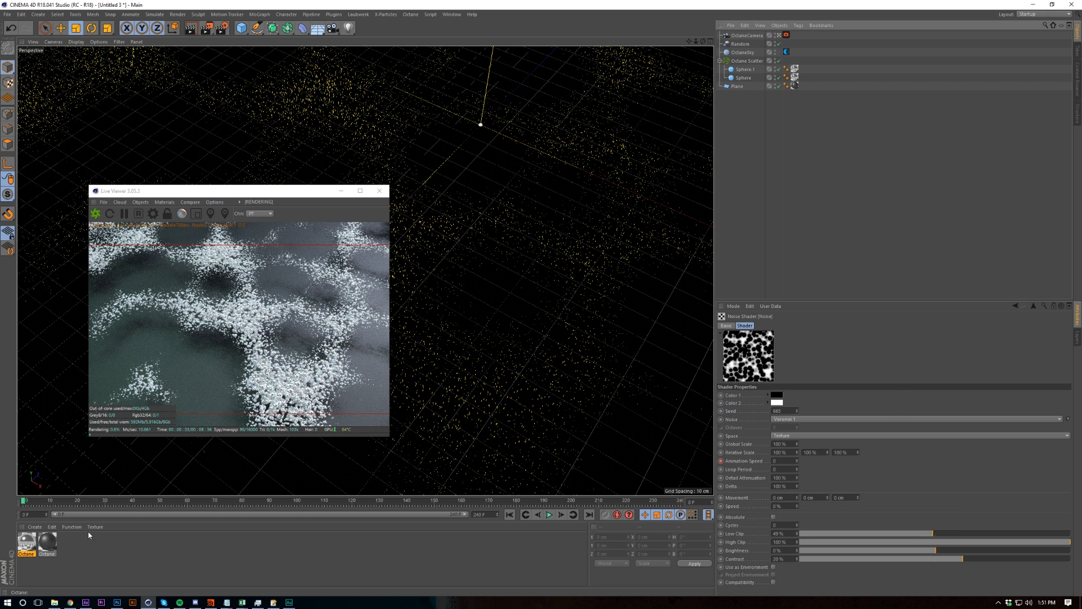
- Check the scattered spheres' specular material, and reframe the camera closer to the spheres at a new angle
double_click(27, 540)
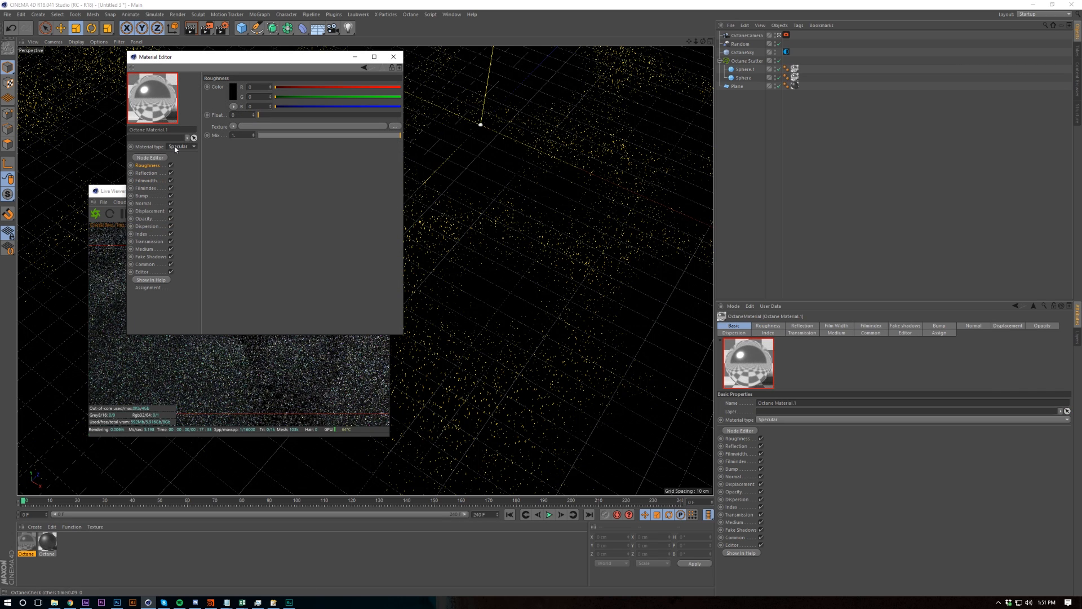
key("Escape")
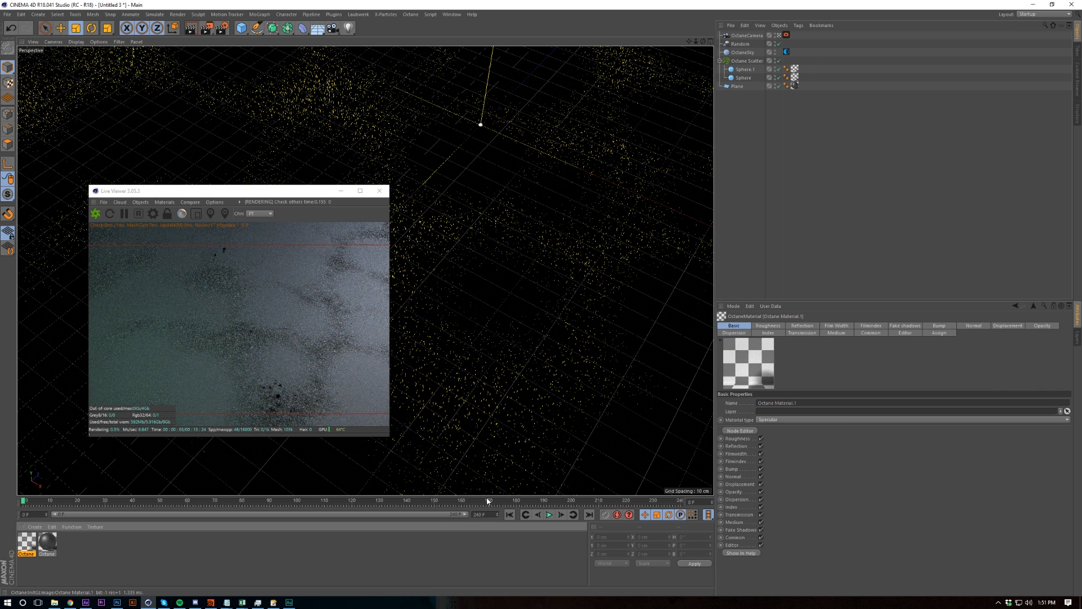
middle_click_drag(495, 442, 502, 324, "alt")
right_click_drag(502, 324, 519, 263, "alt")
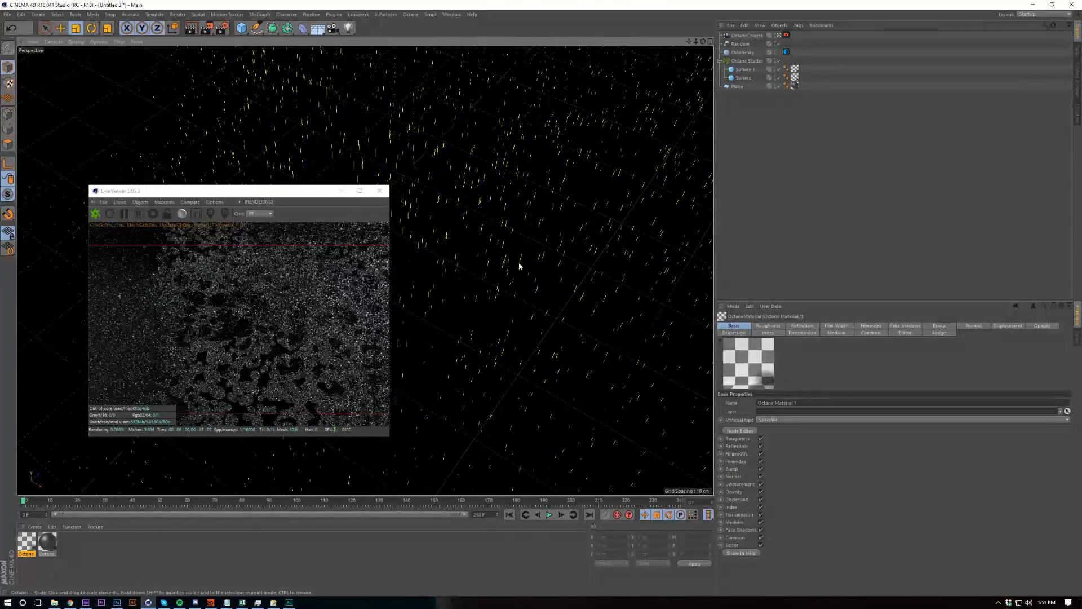
left_click(153, 213)
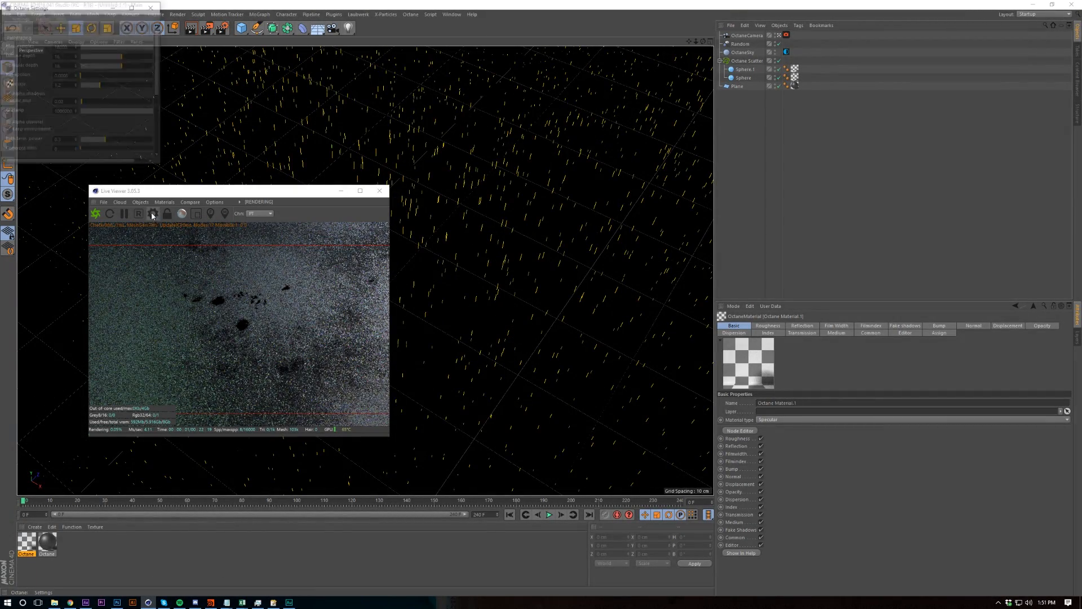
left_click(152, 7)
left_click_drag(437, 350, 461, 330, "alt")
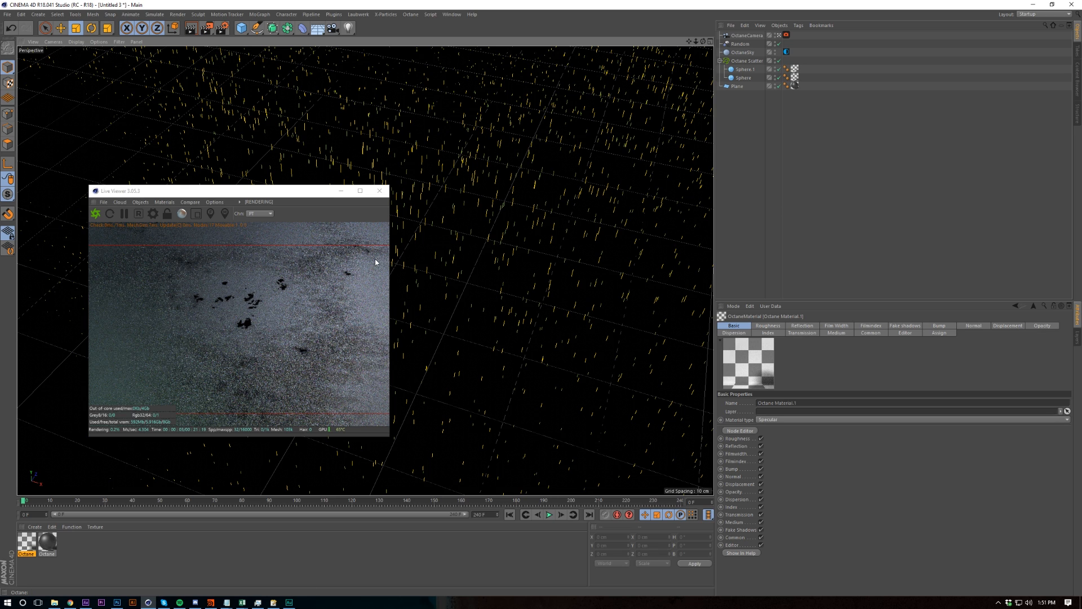
- Set the index of the spheres' specular material to 1.3
double_click(36, 538)
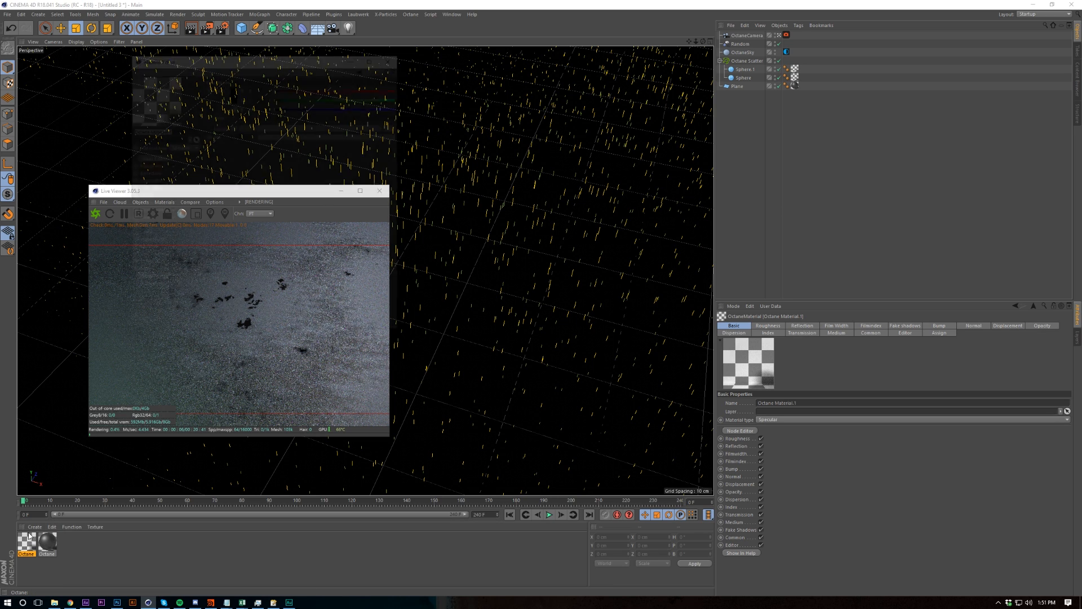
left_click(144, 249)
left_click(141, 234)
left_click(235, 86)
type("1.3")
key("Return")
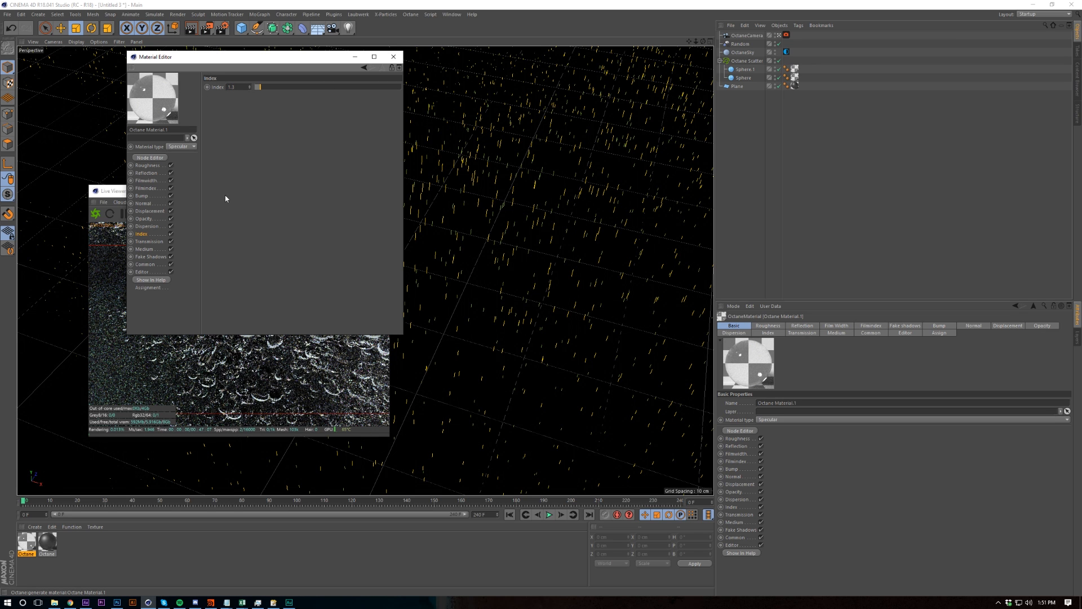
left_click(393, 56)
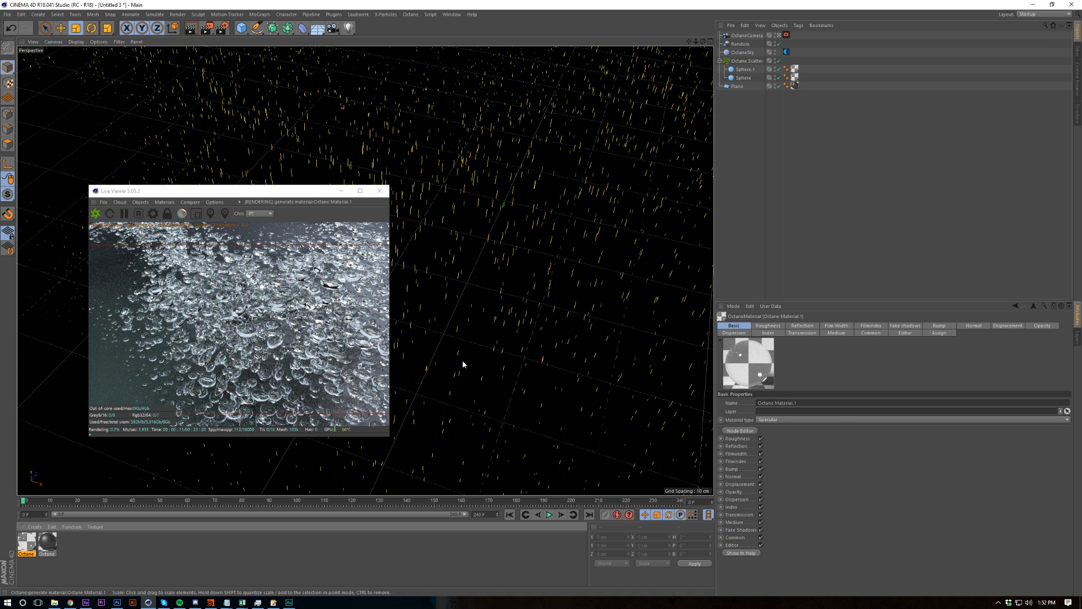
- Set the Octane camera's aperture to 5 cm and pick a new focus point on the droplets in the live render
mouse_move(275, 191)
left_mouse_down()
mouse_move(323, 193)
mouse_move(276, 199)
left_mouse_up()
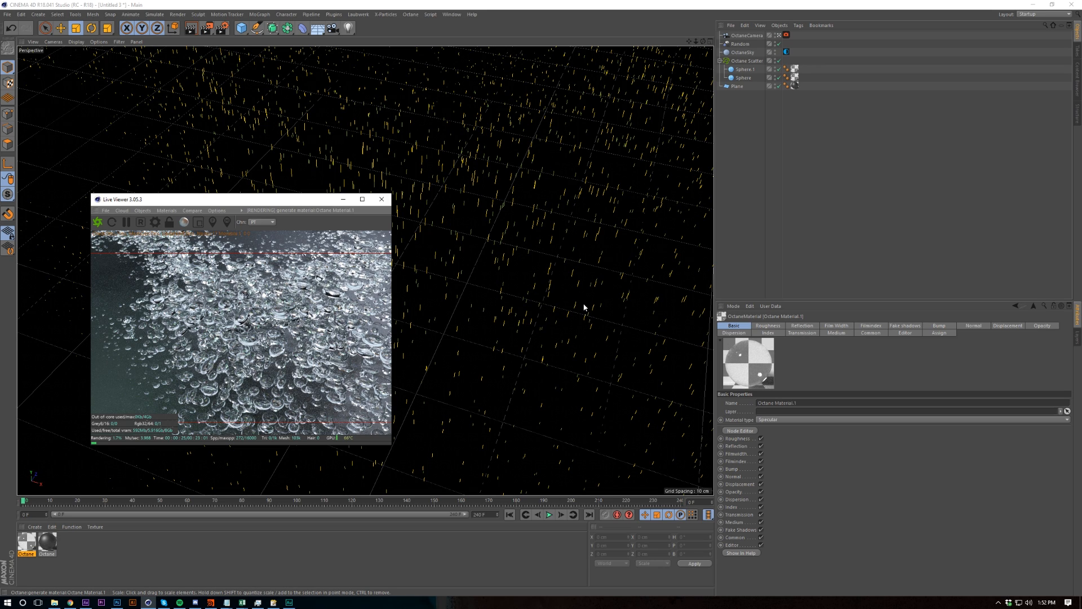
left_click(786, 35)
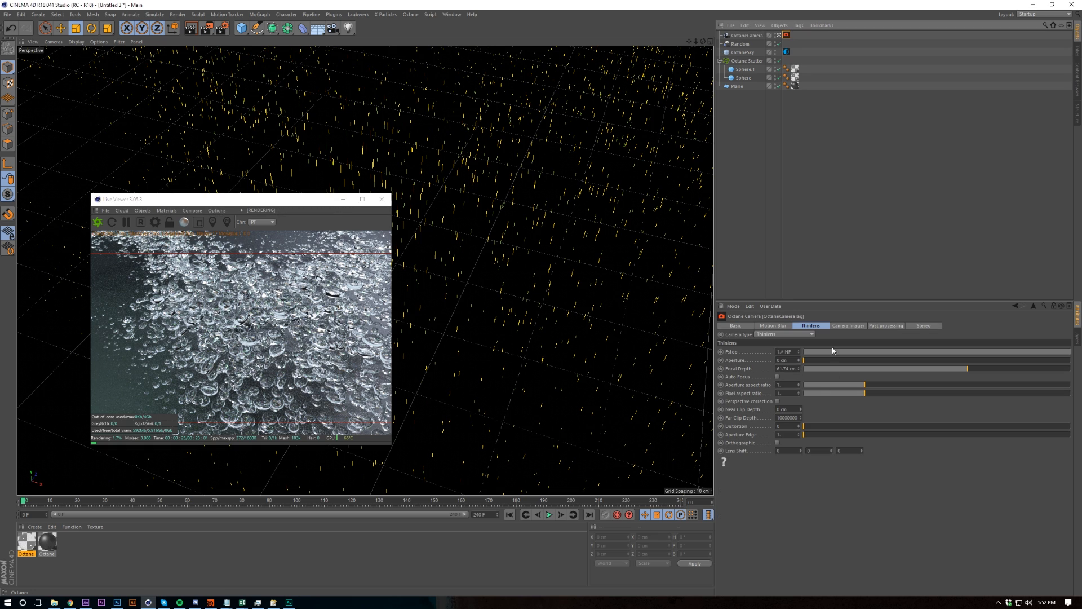
left_click_drag(790, 360, 728, 397)
type("5")
key("Return")
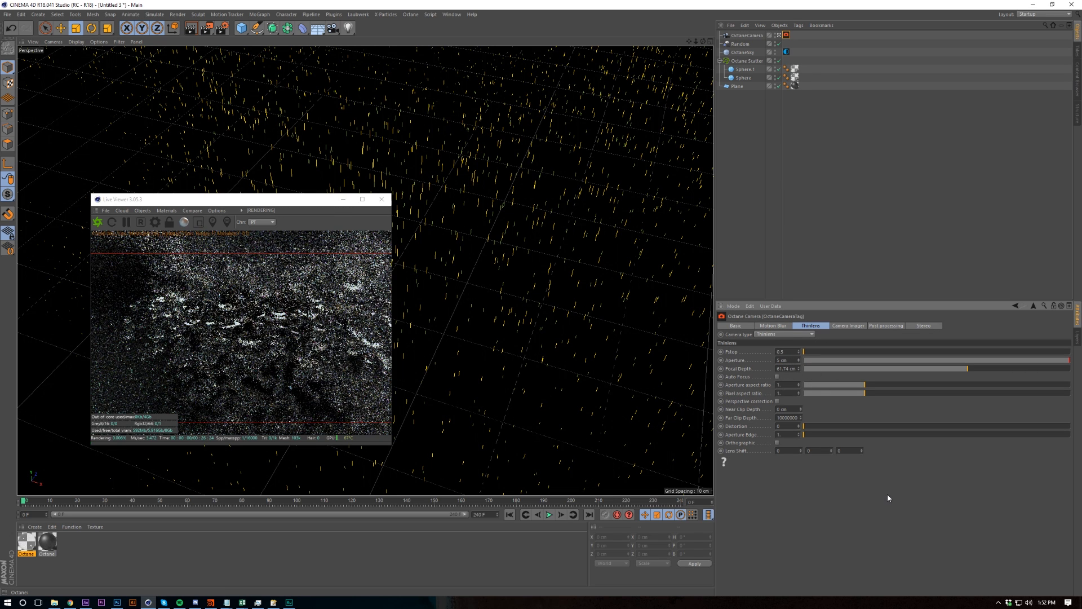
middle_click(309, 337)
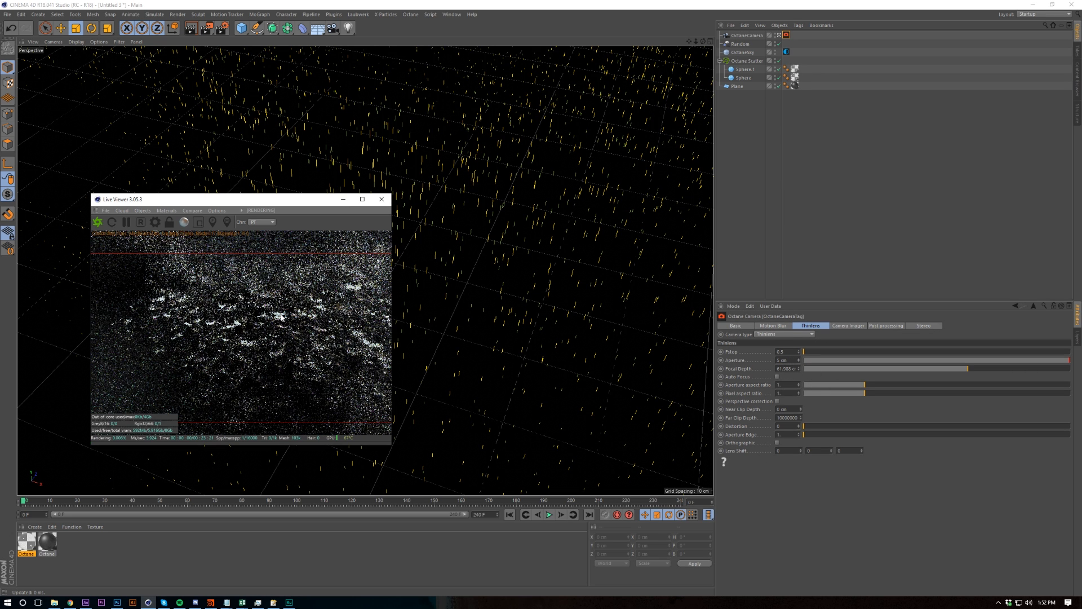